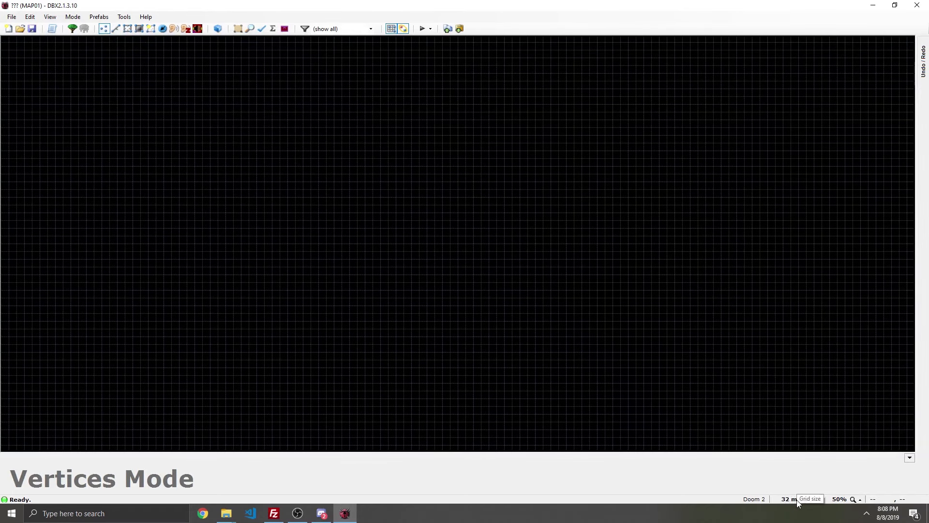
Set the map grid size to 16 mp.
{"action": "scroll", "coordinate": [552, 259], "scroll_direction": "up", "scroll_amount": 5}
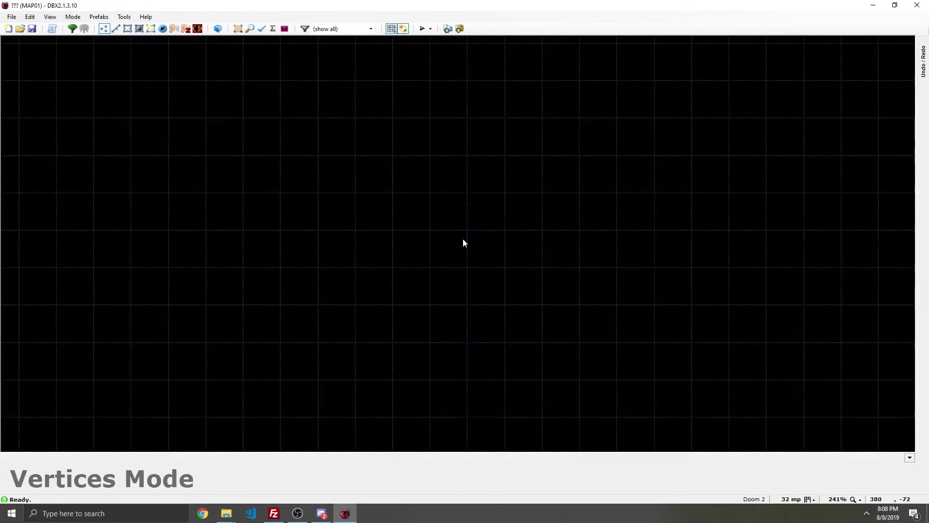
{"action": "left_click", "coordinate": [809, 498]}
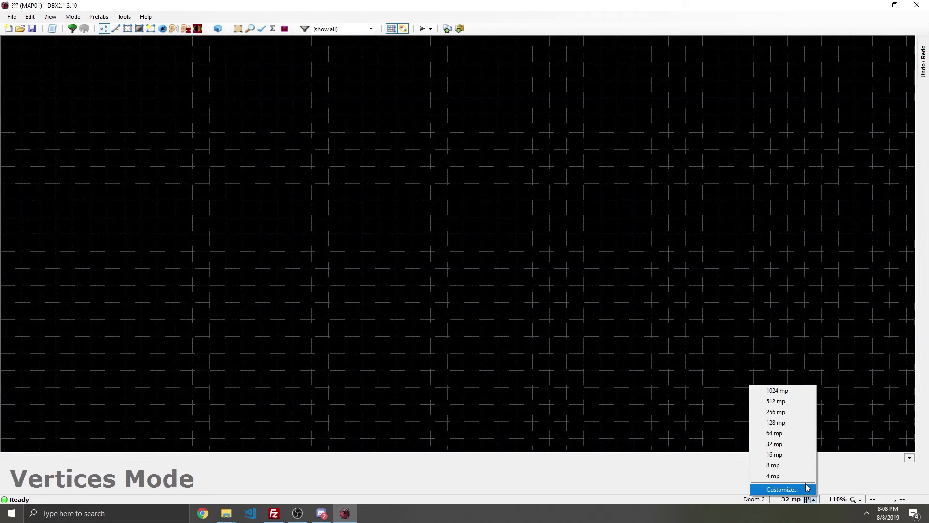
{"action": "left_click", "coordinate": [789, 455]}
{"action": "scroll", "coordinate": [436, 300], "scroll_direction": "up", "scroll_amount": 2}
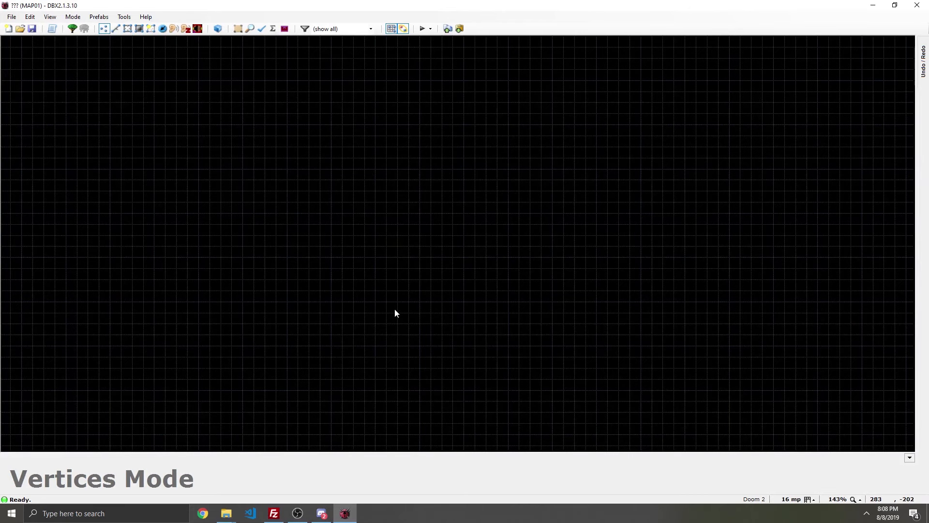
{"action": "scroll", "coordinate": [317, 293], "scroll_direction": "up", "scroll_amount": 1}
{"action": "scroll", "coordinate": [317, 290], "scroll_direction": "down", "scroll_amount": 2}
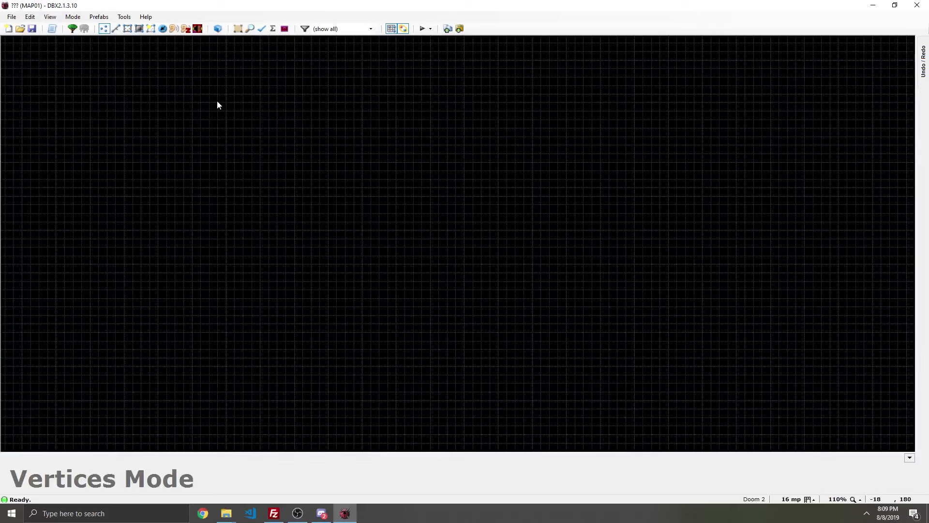
Switch the editor to Linedefs mode and on to Sectors mode.
{"action": "left_click", "coordinate": [117, 30]}
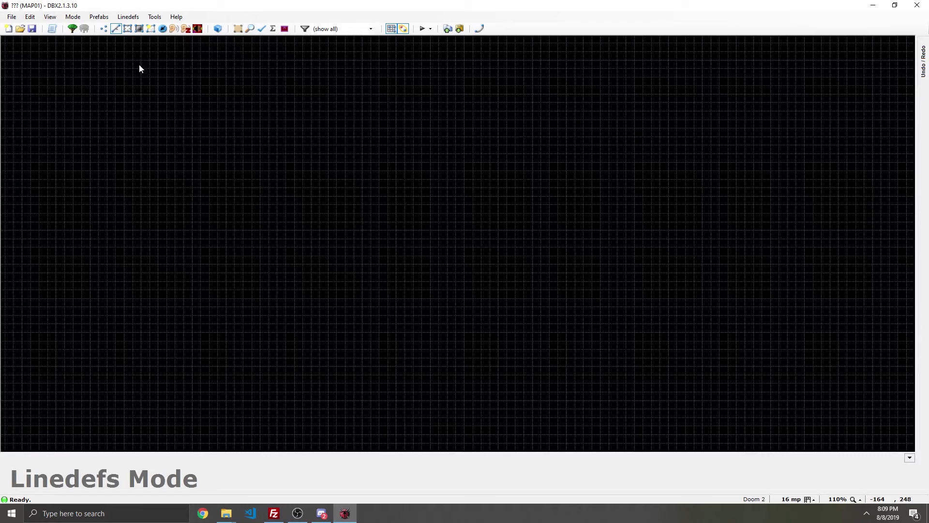
{"action": "left_click", "coordinate": [130, 31]}
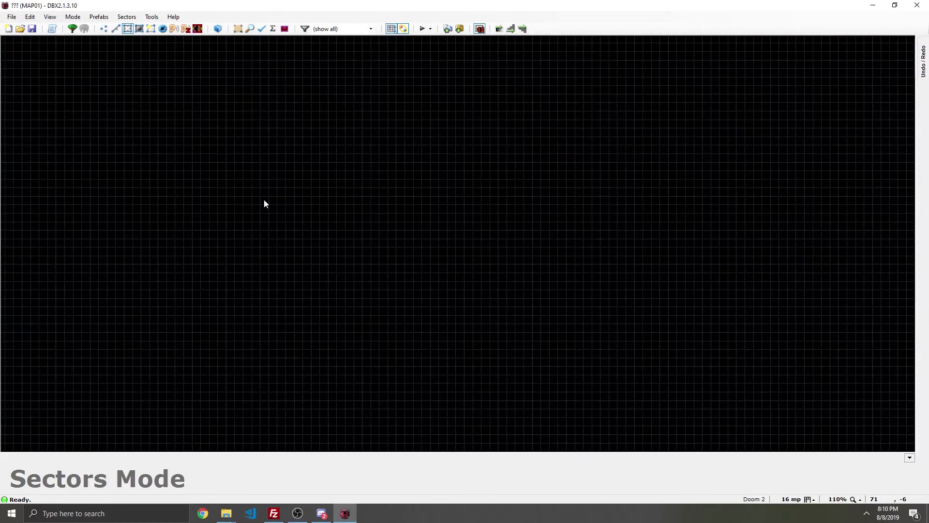
{"action": "scroll", "coordinate": [262, 201], "scroll_direction": "up", "scroll_amount": 2}
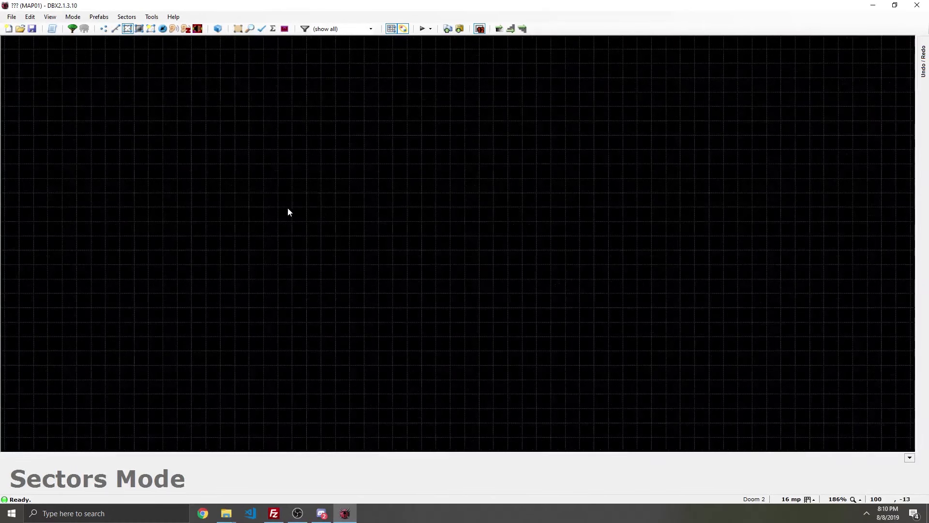
{"action": "scroll", "coordinate": [325, 208], "scroll_direction": "down", "scroll_amount": 1}
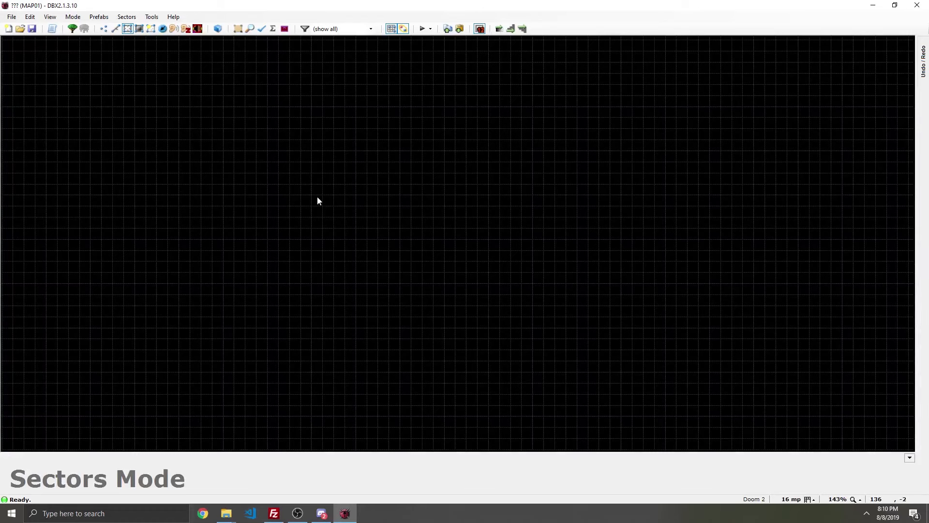
Draw the upper outline of an octagonal sector on the grid with connected sides of about 80, 128 and 80 units.
{"action": "key", "text": "d"}
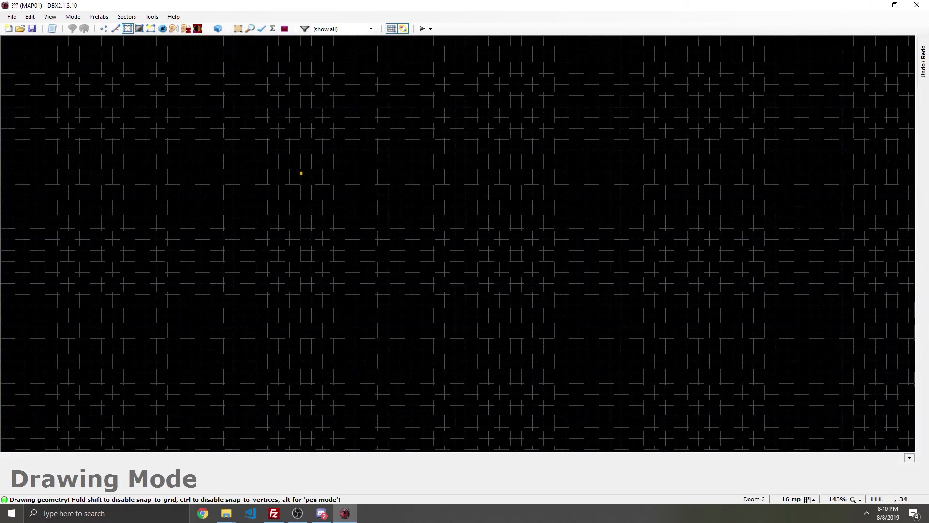
{"action": "scroll", "coordinate": [312, 196], "scroll_direction": "up", "scroll_amount": 4}
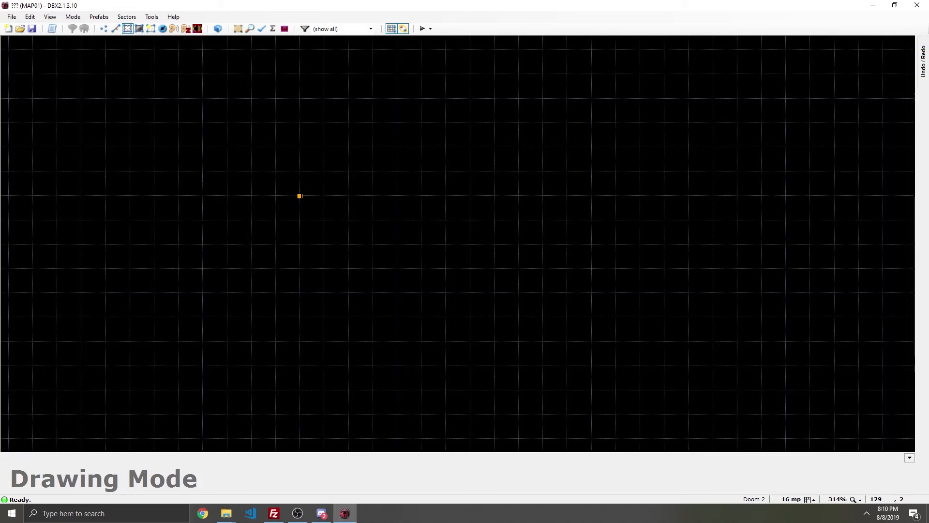
{"action": "scroll", "coordinate": [300, 196], "scroll_direction": "down", "scroll_amount": 2}
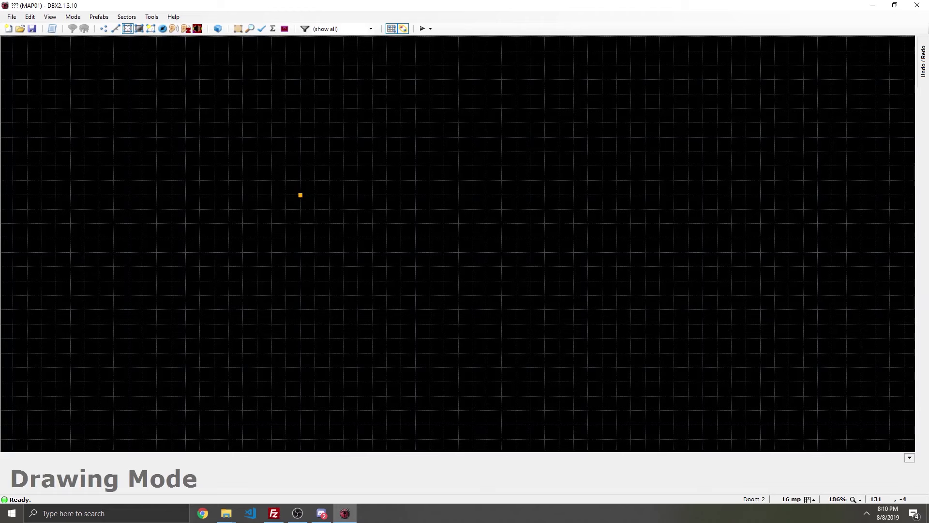
{"action": "scroll", "coordinate": [300, 195], "scroll_direction": "down", "scroll_amount": 3}
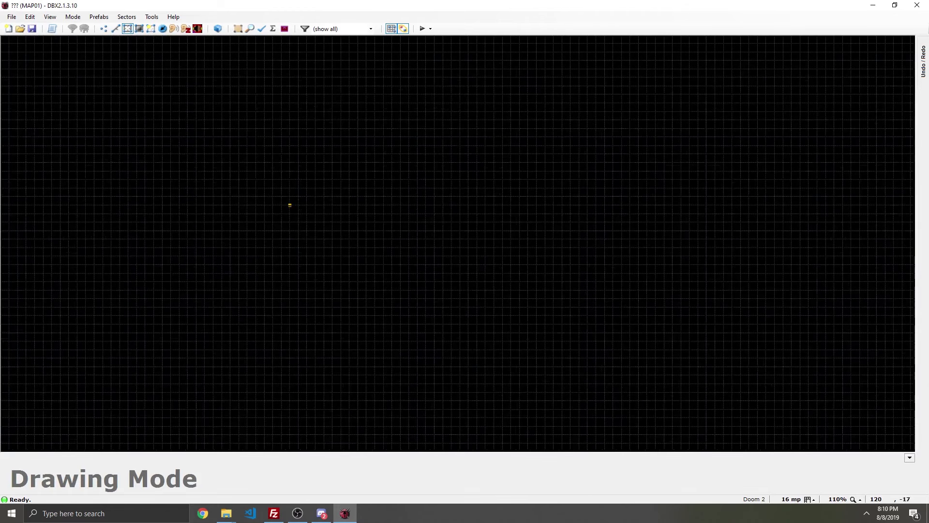
{"action": "scroll", "coordinate": [359, 195], "scroll_direction": "up", "scroll_amount": 3}
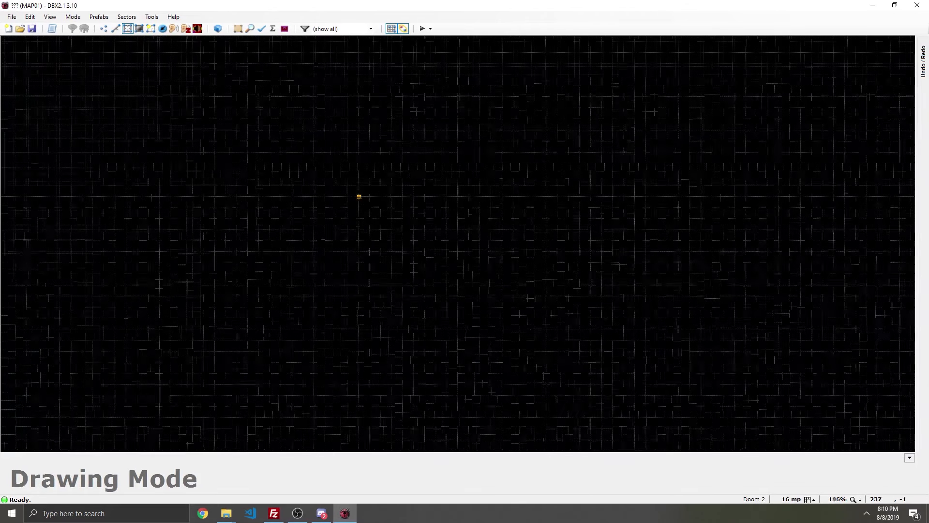
{"action": "scroll", "coordinate": [288, 154], "scroll_direction": "down", "scroll_amount": 3}
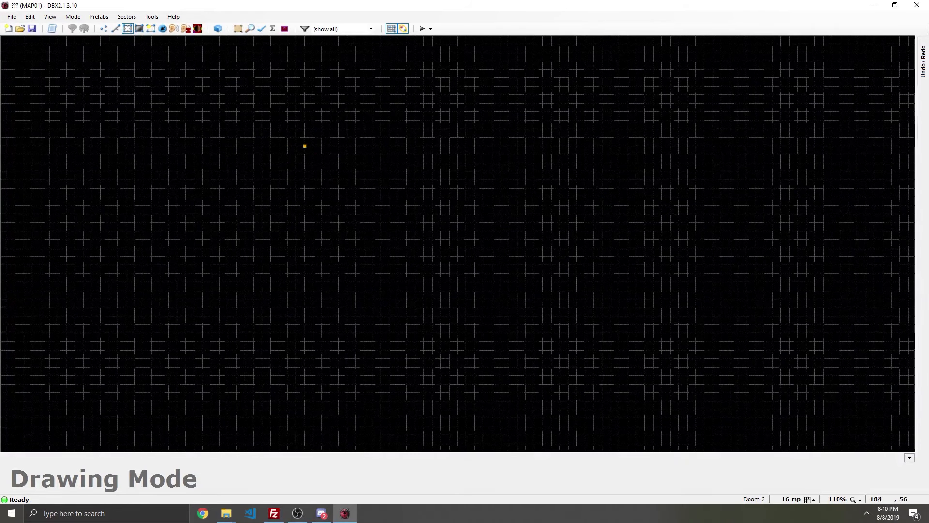
{"action": "scroll", "coordinate": [305, 145], "scroll_direction": "up", "scroll_amount": 4}
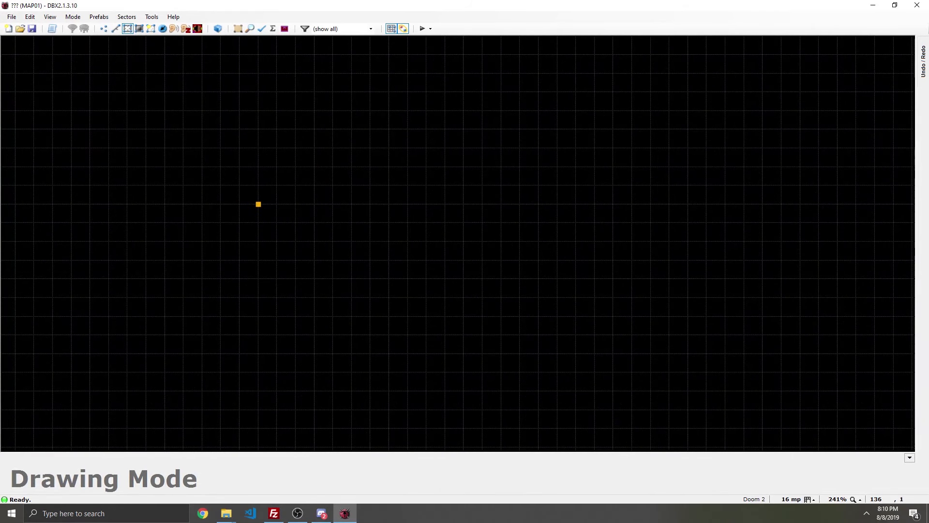
{"action": "left_click", "coordinate": [240, 204]}
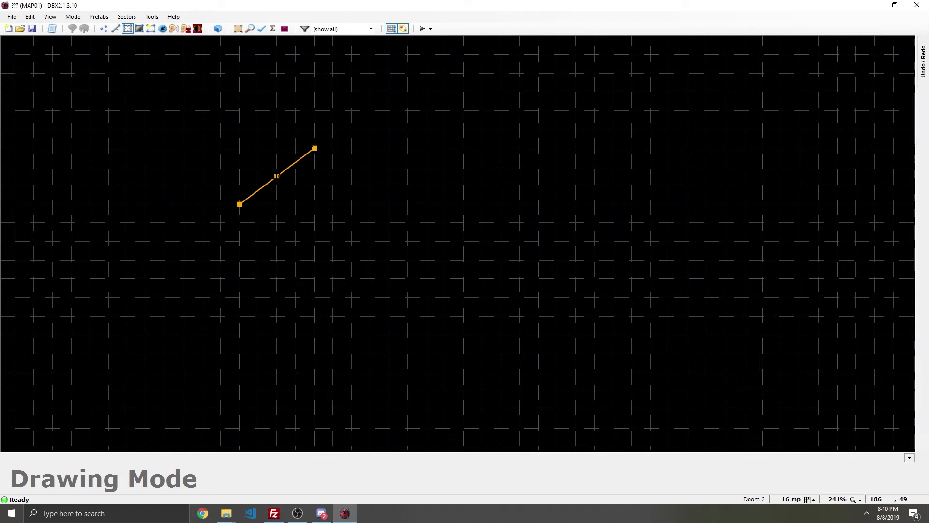
{"action": "left_click", "coordinate": [315, 148]}
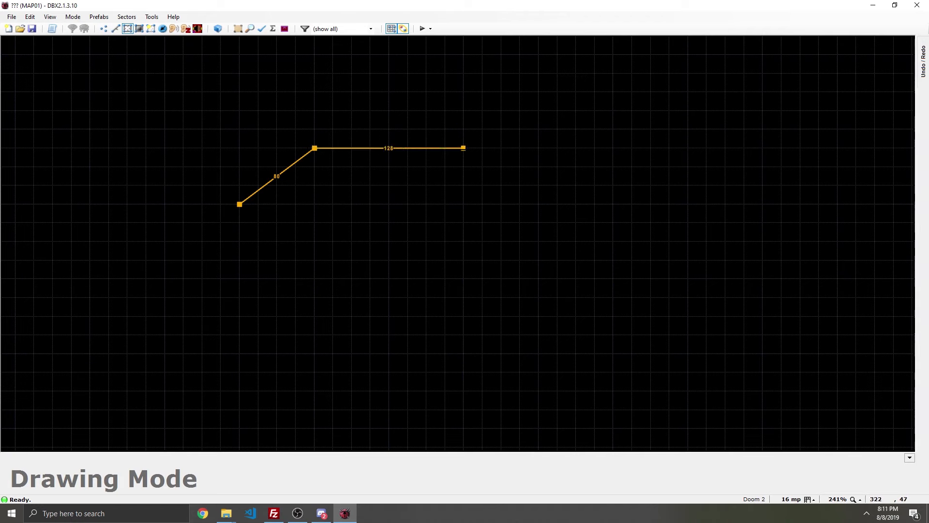
{"action": "left_click", "coordinate": [464, 148]}
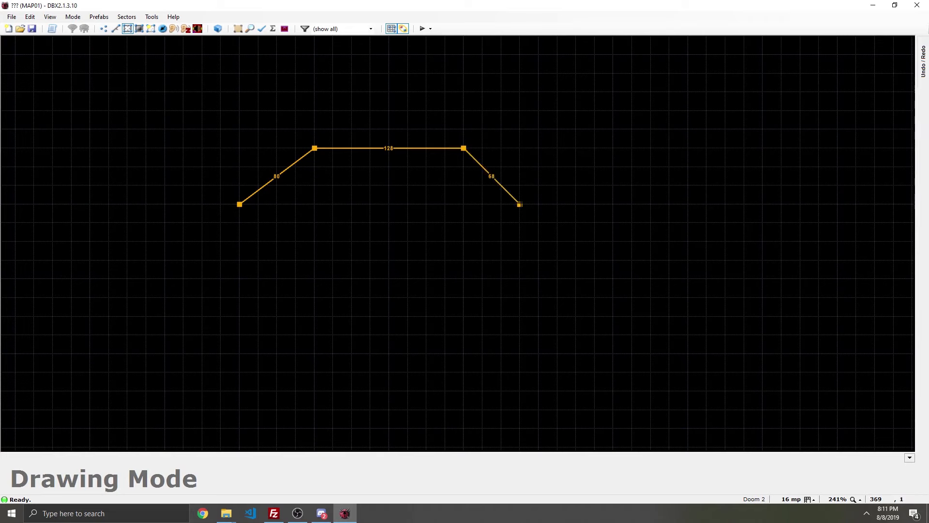
{"action": "left_click", "coordinate": [520, 204]}
{"action": "left_click", "coordinate": [539, 203]}
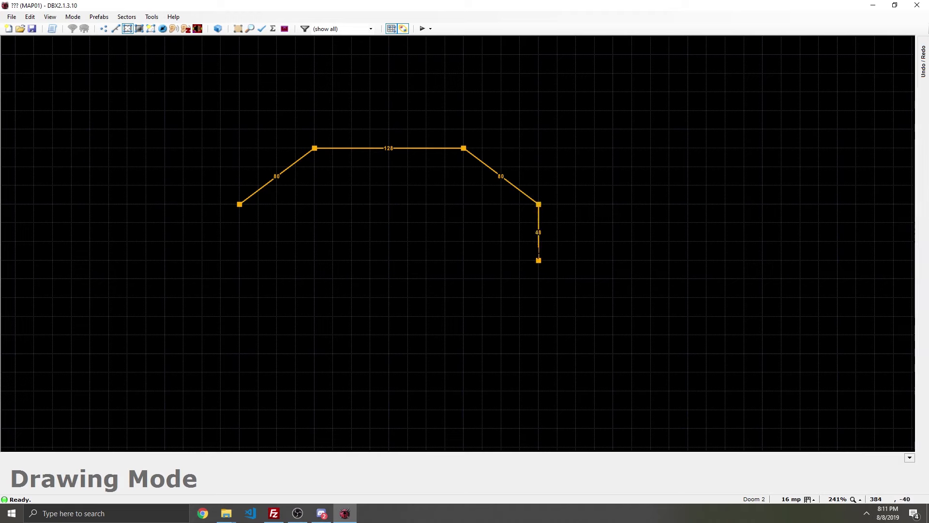
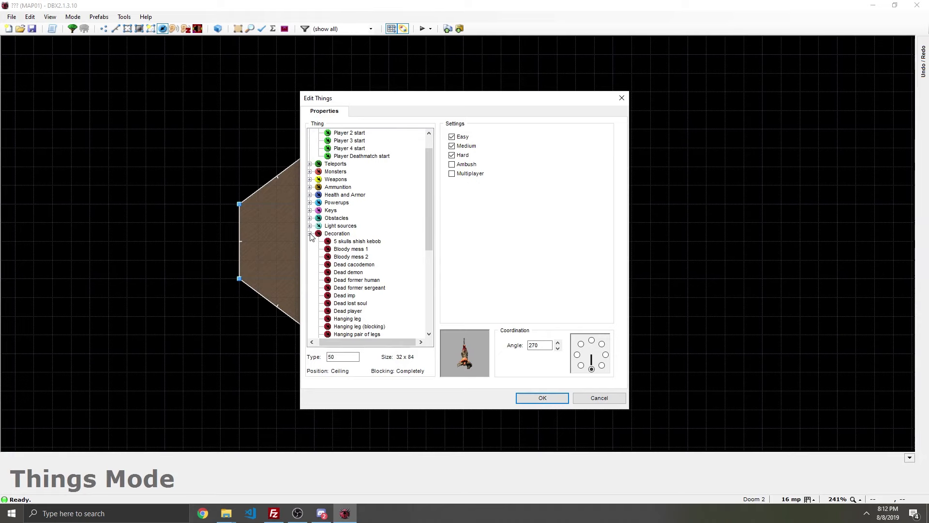
Change the thing inside the octagonal sector to a Visual Mode camera from the Editor Things category.
{"action": "left_click", "coordinate": [310, 233]}
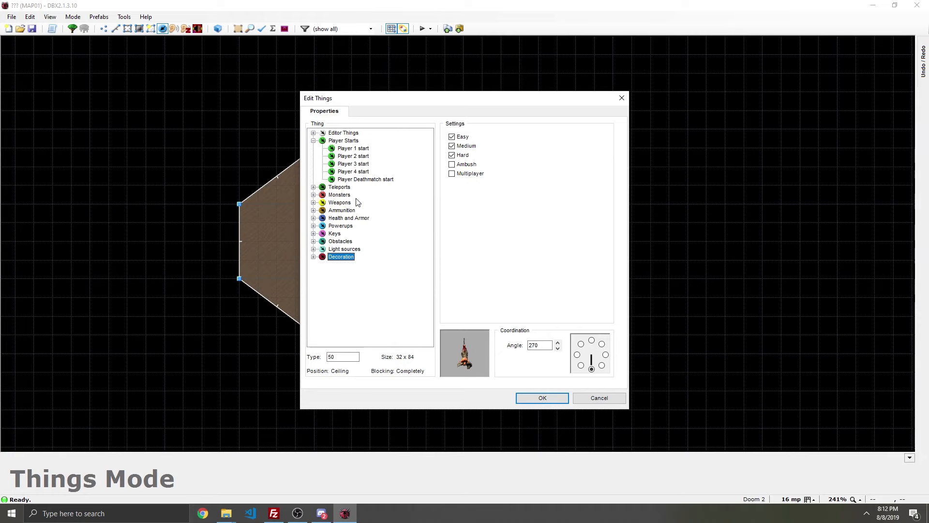
{"action": "left_click", "coordinate": [313, 140]}
{"action": "left_click", "coordinate": [313, 132]}
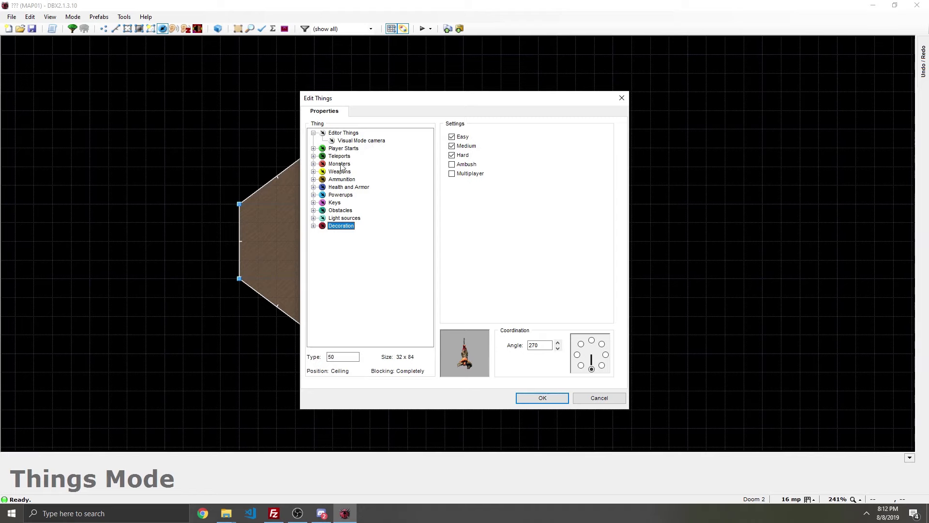
{"action": "left_click", "coordinate": [358, 140]}
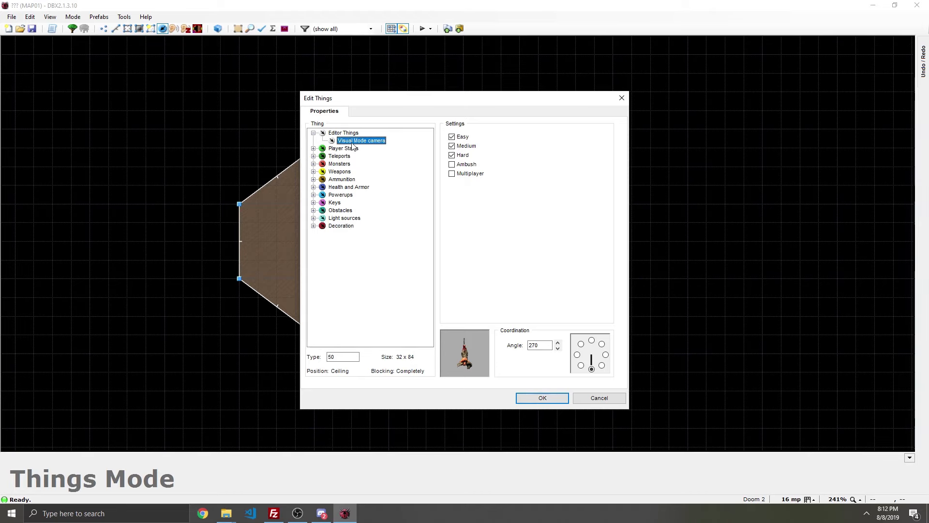
{"action": "left_click", "coordinate": [541, 397]}
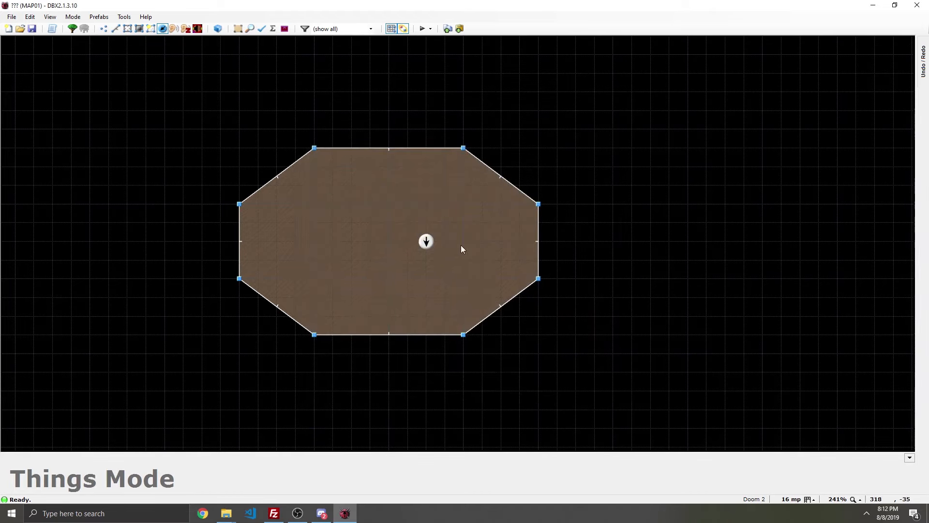
Enter Visual Mode and move around the octagonal room to examine its walls in 3D.
{"action": "key", "text": "w"}
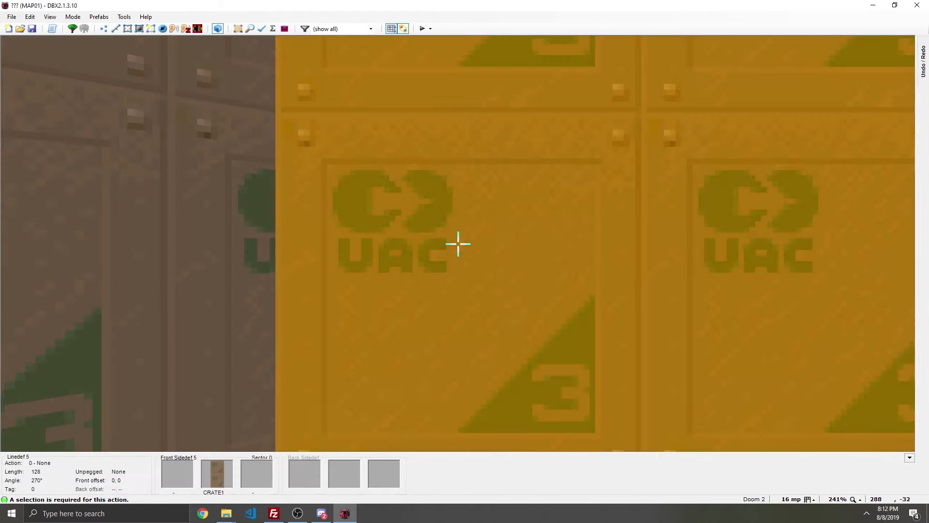
{"action": "key", "text": "e"}
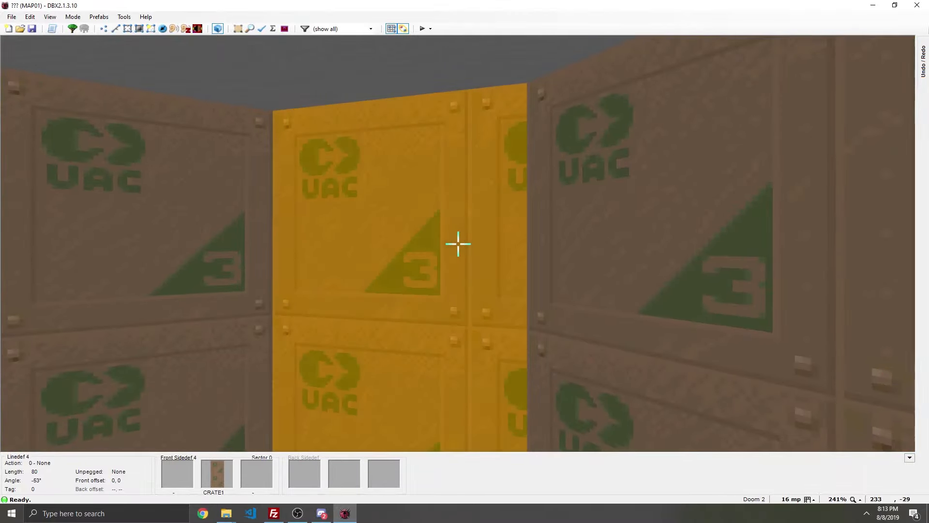
{"action": "key", "text": "s"}
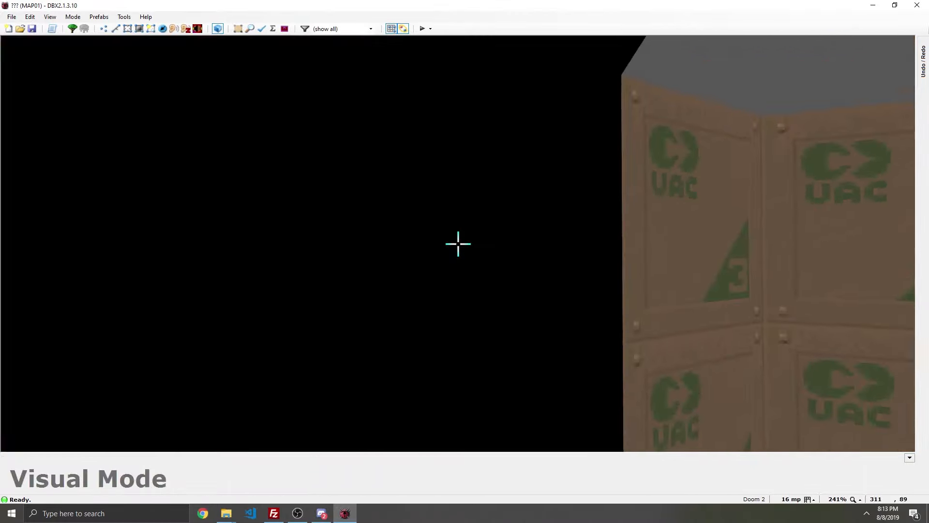
{"action": "key", "text": "f"}
{"action": "key", "text": "s"}
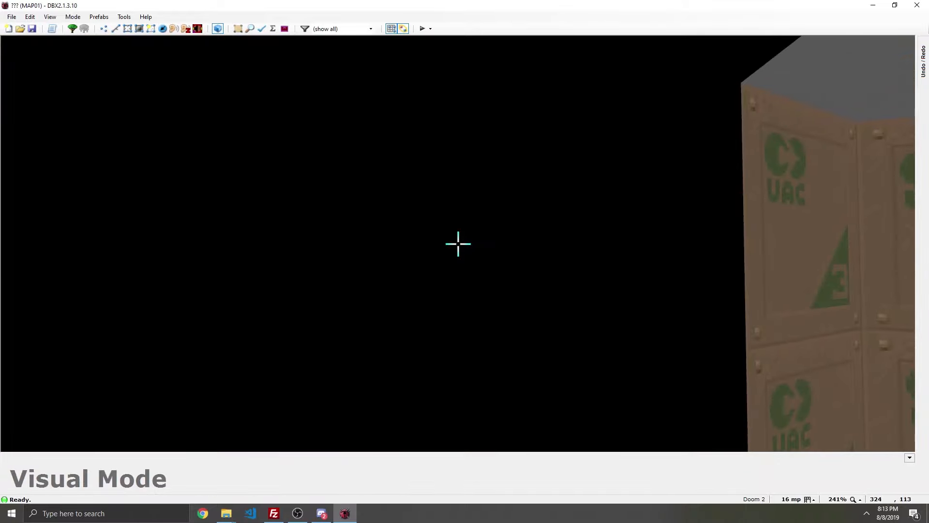
{"action": "key", "text": "f"}
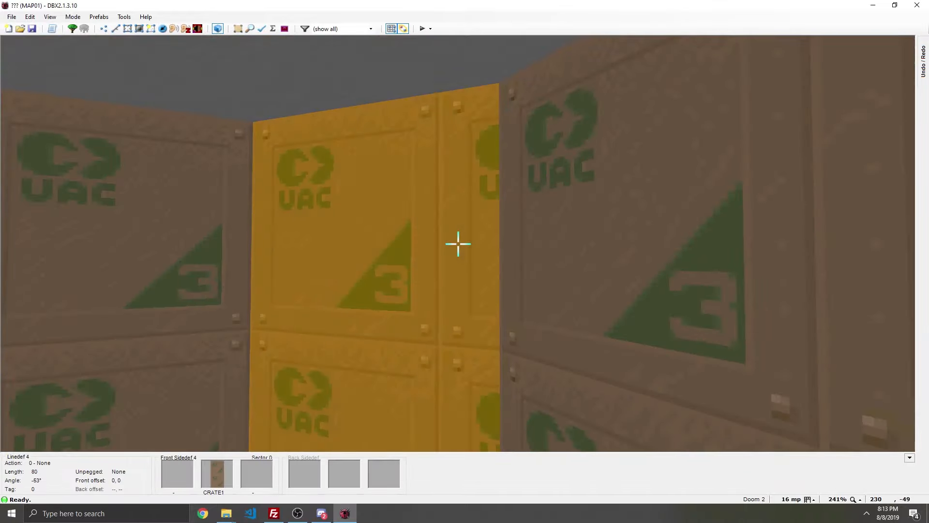
{"action": "key", "text": "d"}
{"action": "key", "text": "e"}
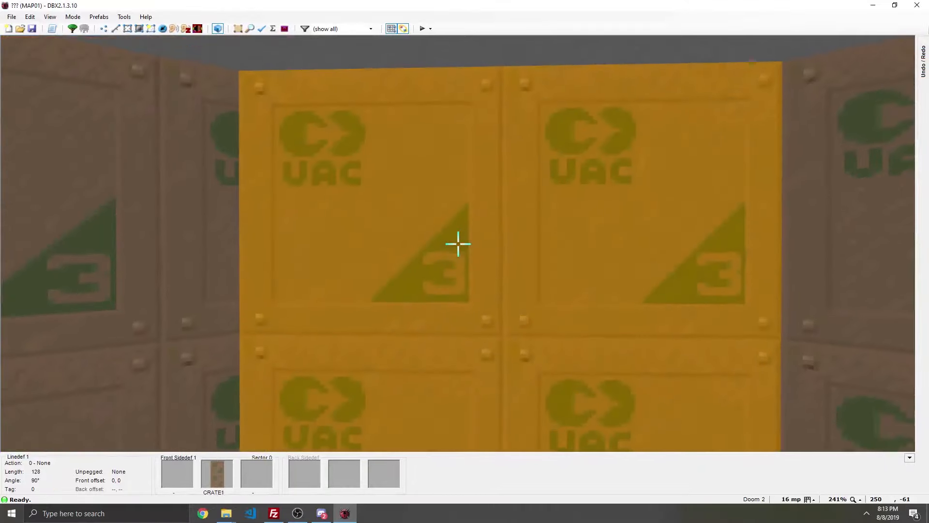
Select the room's upper 128-unit wall to view its linedef properties, and leave Visual Mode without changing them.
{"action": "left_click", "coordinate": [458, 243]}
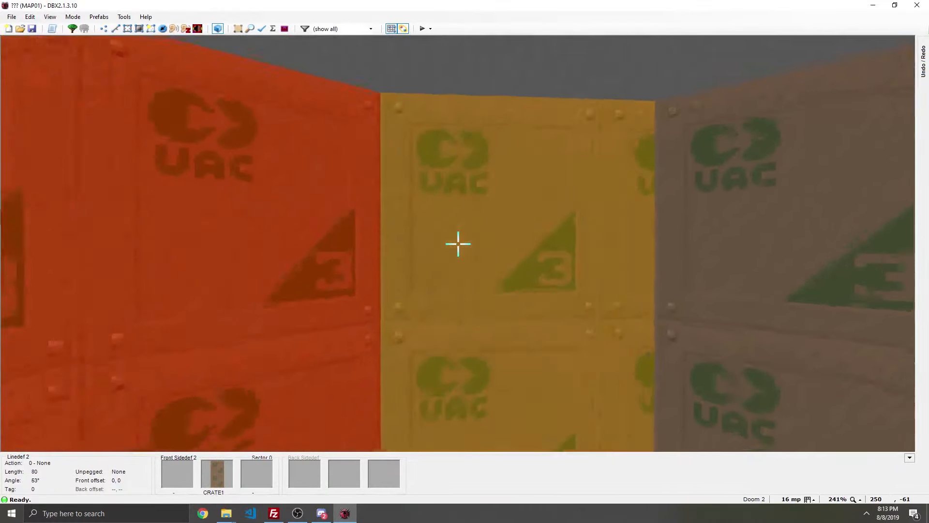
{"action": "left_click", "coordinate": [458, 243]}
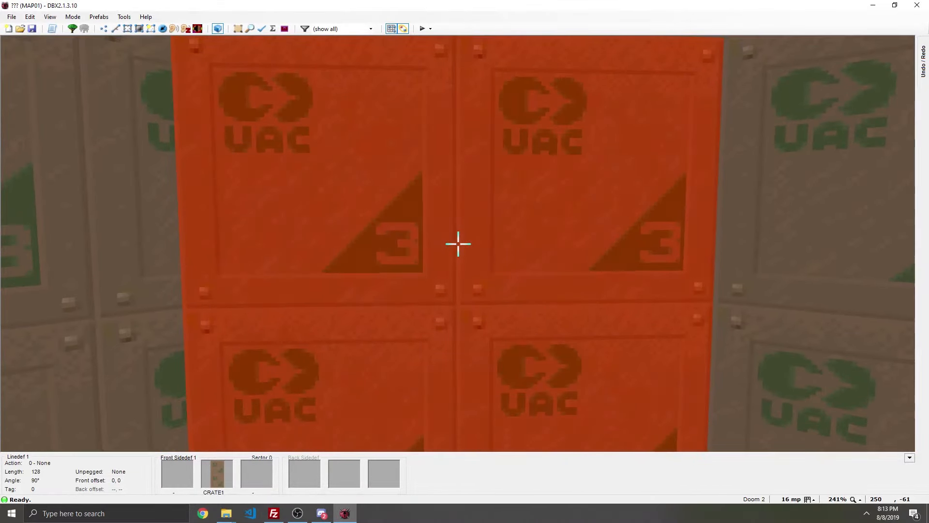
{"action": "right_click", "coordinate": [458, 244]}
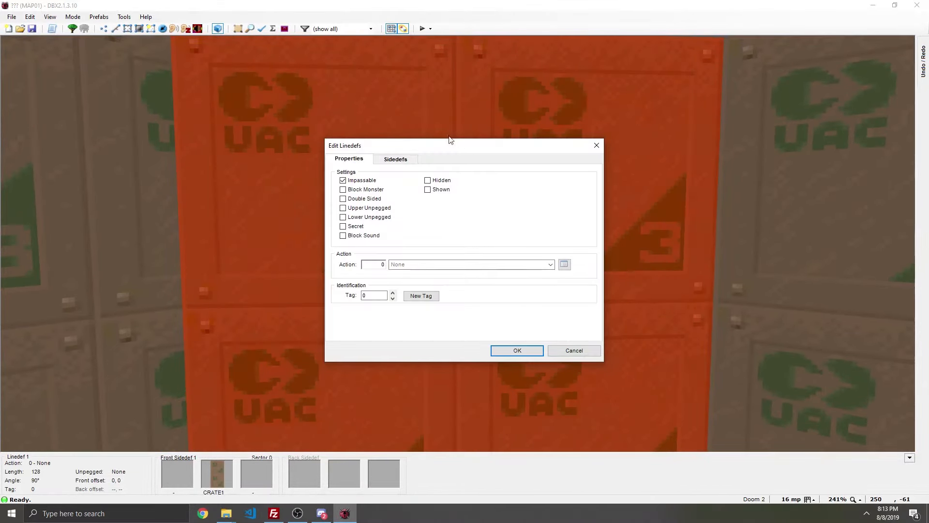
{"action": "left_click", "coordinate": [571, 350]}
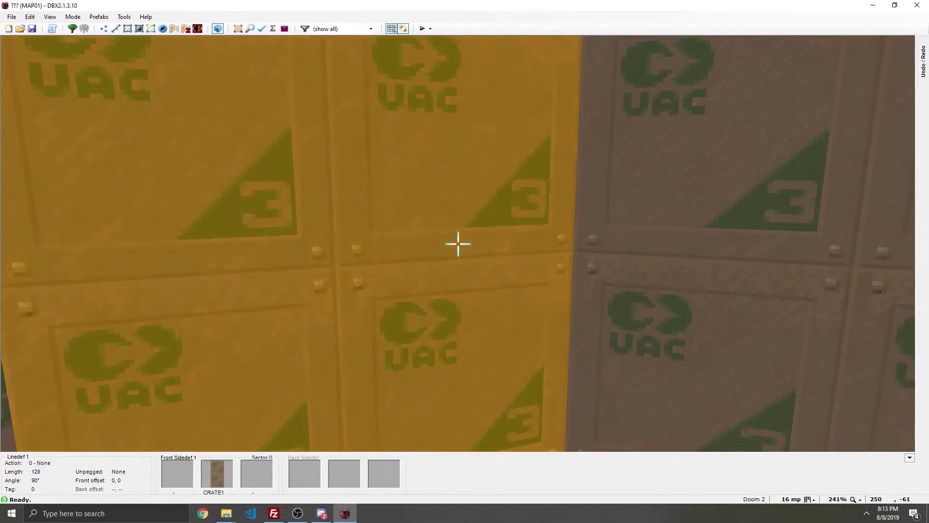
{"action": "key", "text": "q"}
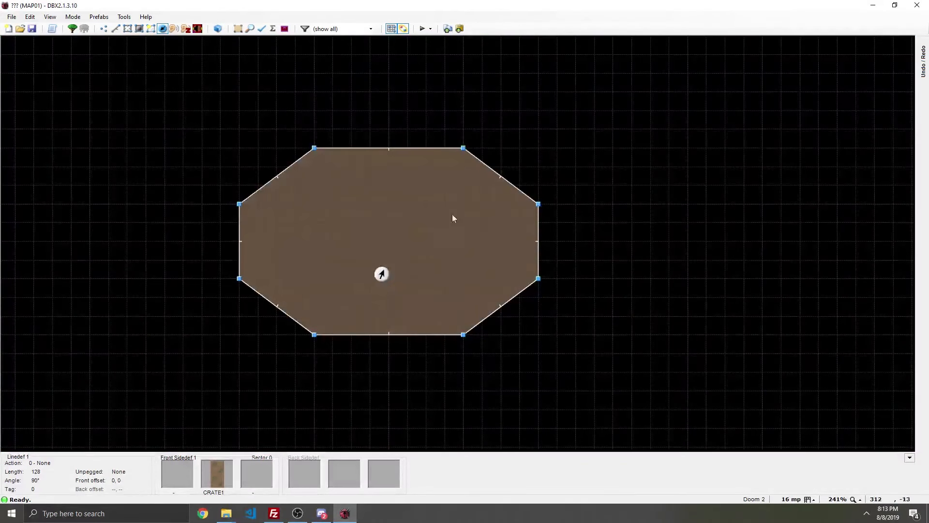
Switch to Things Mode and move the Visual Mode camera to the lower-left corner of the octagonal room.
{"action": "key", "text": "t"}
{"action": "left_click_drag", "start_coordinate": [382, 274], "coordinate": [320, 318]}
{"action": "scroll", "coordinate": [446, 90], "scroll_direction": "up", "scroll_amount": 3}
{"action": "scroll", "coordinate": [438, 91], "scroll_direction": "down", "scroll_amount": 2}
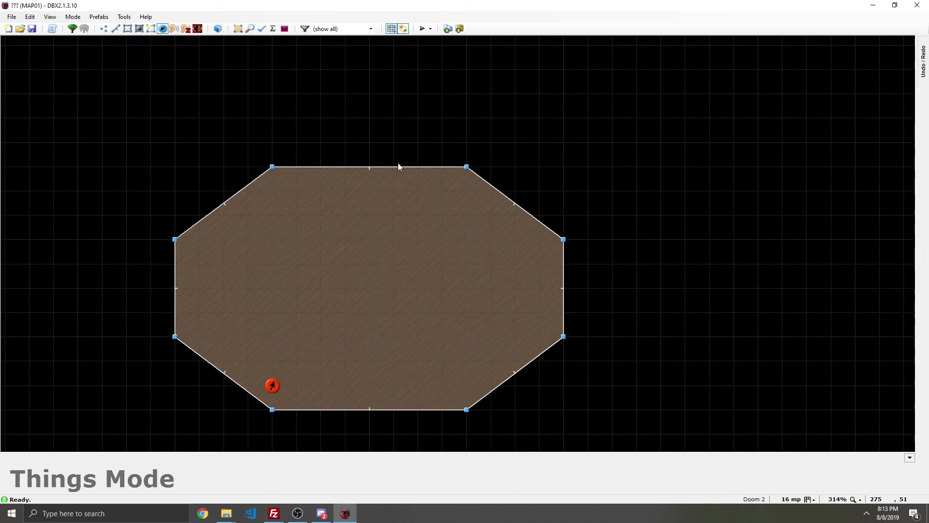
{"action": "scroll", "coordinate": [358, 133], "scroll_direction": "up", "scroll_amount": 1}
{"action": "scroll", "coordinate": [356, 127], "scroll_direction": "down", "scroll_amount": 2}
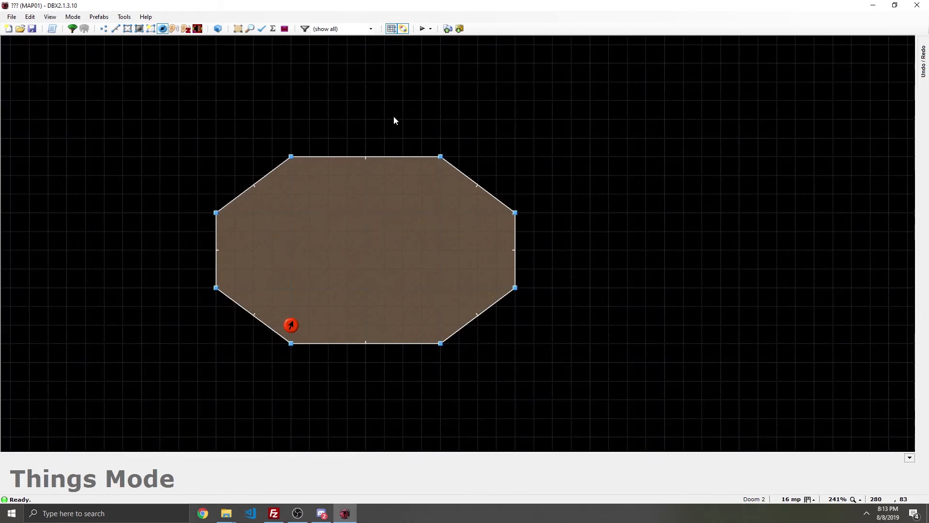
Draw a rectangular corridor sector 128 units wide and about 80 units long, extending upward from the octagonal room's upper wall.
{"action": "key", "text": "Up"}
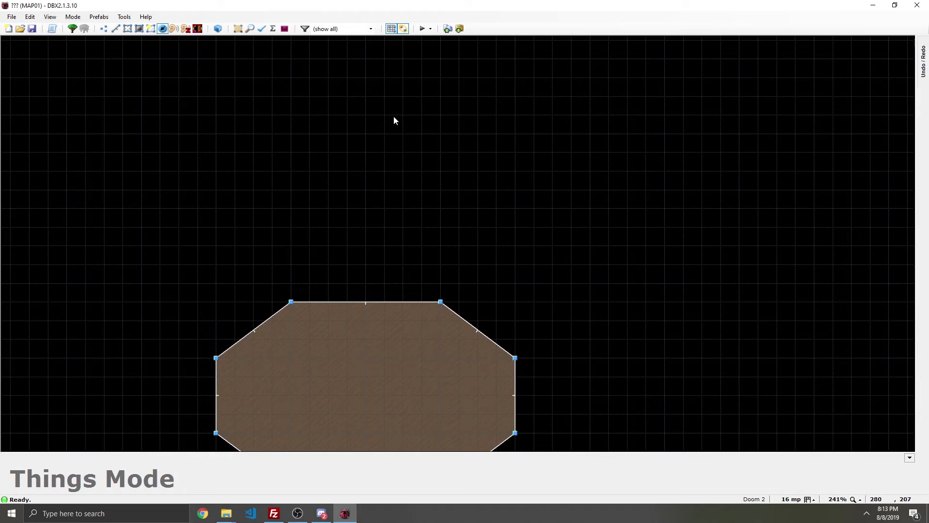
{"action": "key", "text": "d"}
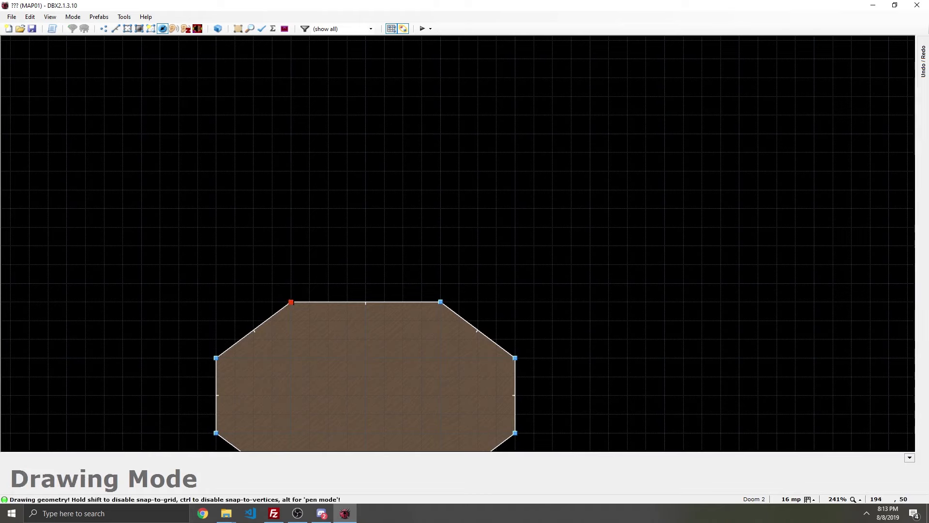
{"action": "left_click", "coordinate": [291, 302]}
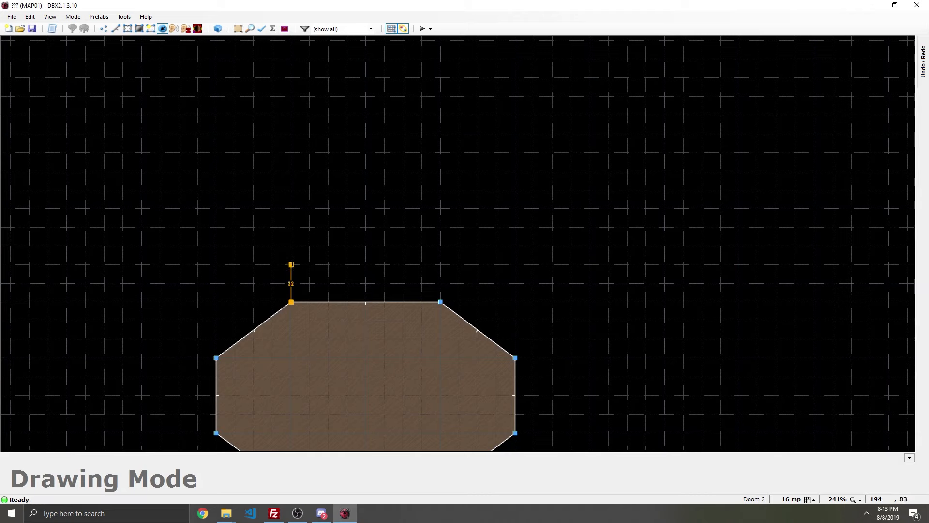
{"action": "left_click", "coordinate": [291, 209]}
{"action": "left_click", "coordinate": [441, 209]}
{"action": "left_click", "coordinate": [440, 301]}
{"action": "left_click", "coordinate": [291, 301]}
View the new corridor in Visual Mode and return to the 2D map.
{"action": "scroll", "coordinate": [330, 165], "scroll_direction": "down", "scroll_amount": 1}
{"action": "key", "text": "w"}
{"action": "key", "text": "w"}
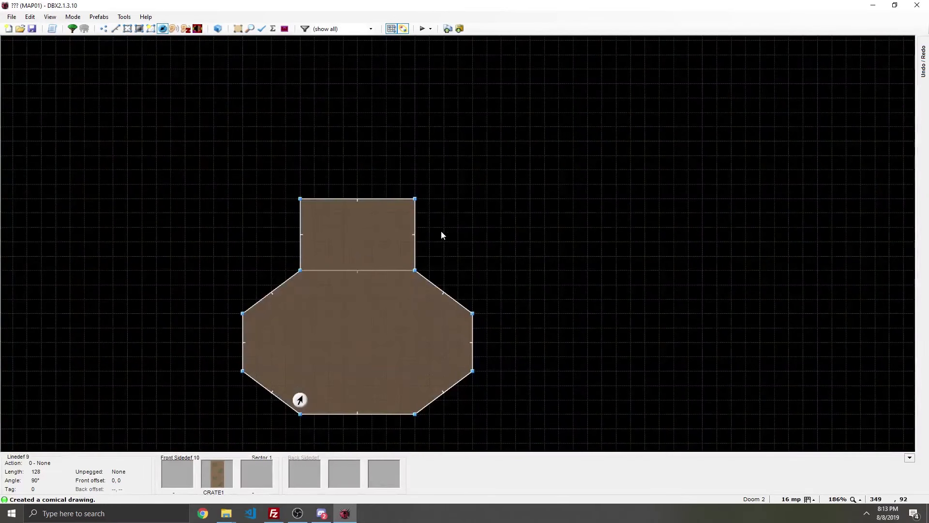
{"action": "key", "text": "e"}
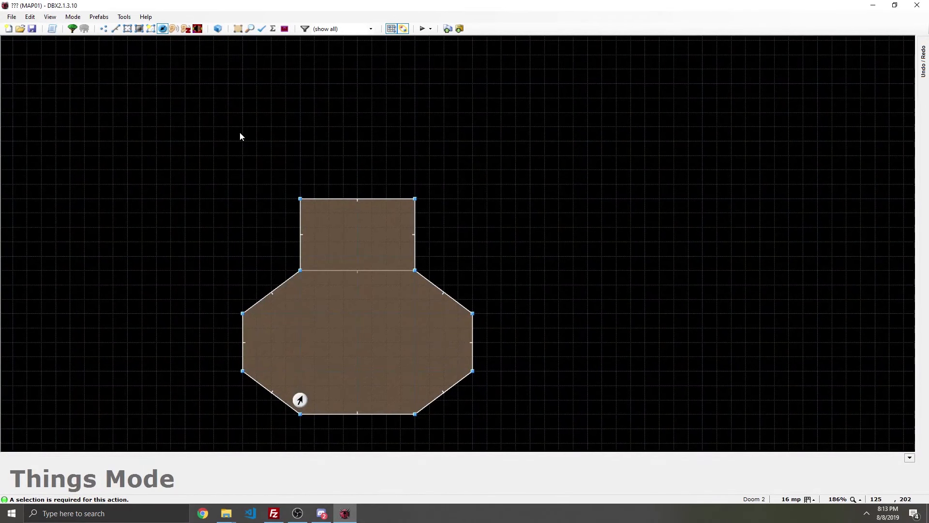
Start a large room outline at the corridor's upper-left corner with a 240-unit wall going left and a 125-unit diagonal going up-left.
{"action": "key", "text": "d"}
{"action": "key", "text": "Up"}
{"action": "key", "text": "Up"}
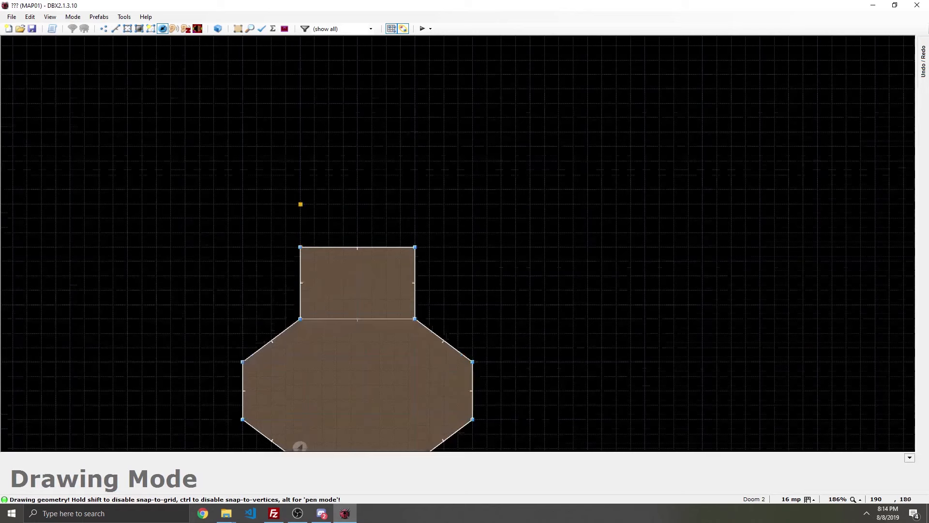
{"action": "scroll", "coordinate": [257, 223], "scroll_direction": "down", "scroll_amount": 3}
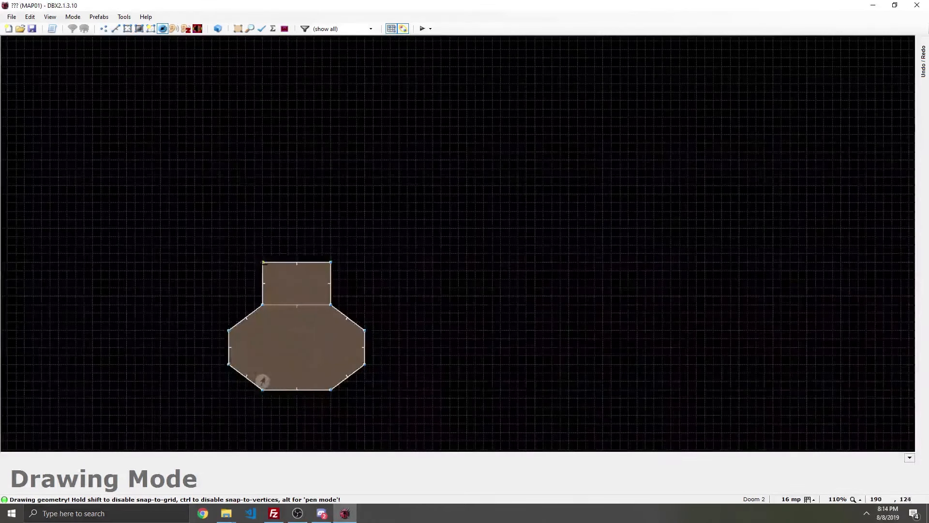
{"action": "left_click", "coordinate": [263, 262]}
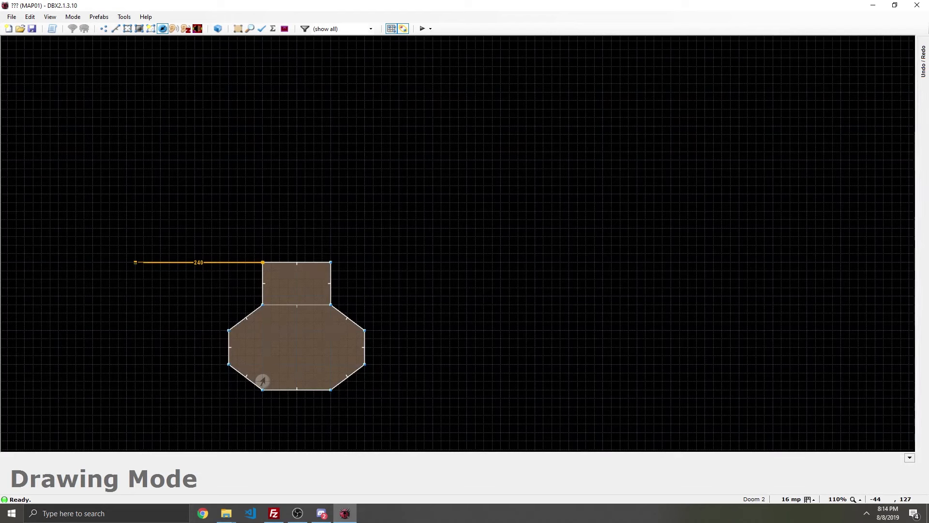
{"action": "left_click", "coordinate": [135, 262]}
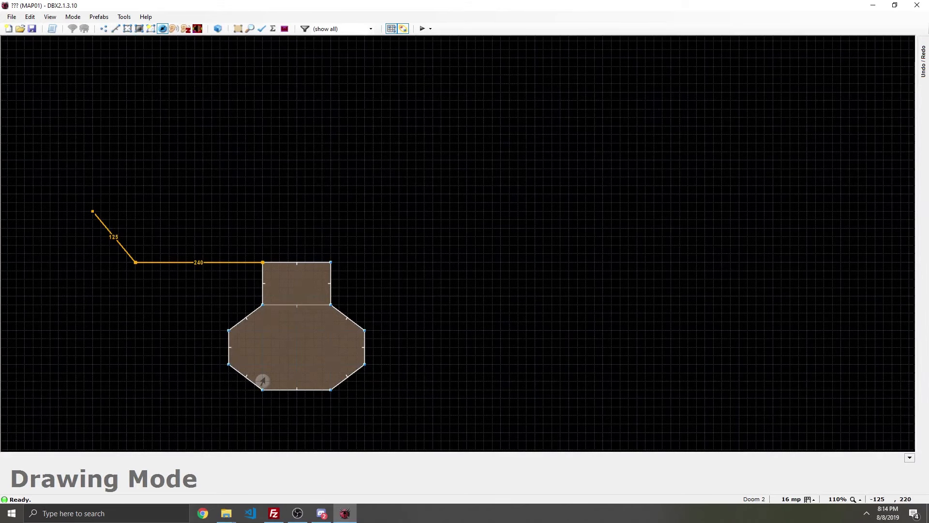
{"action": "left_click", "coordinate": [93, 211]}
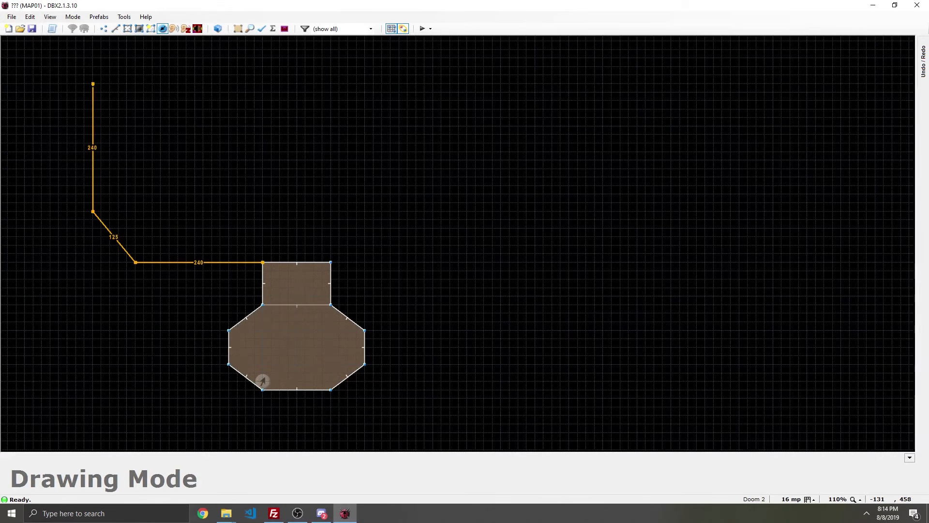
Continue the outline clockwise with walls of 240, 125, 240, 128, 240, 125, 240 and 125 units, and finish the drawing with its lower right side open.
{"action": "scroll", "coordinate": [143, 50], "scroll_direction": "up", "scroll_amount": 3}
{"action": "scroll", "coordinate": [145, 54], "scroll_direction": "down", "scroll_amount": 2}
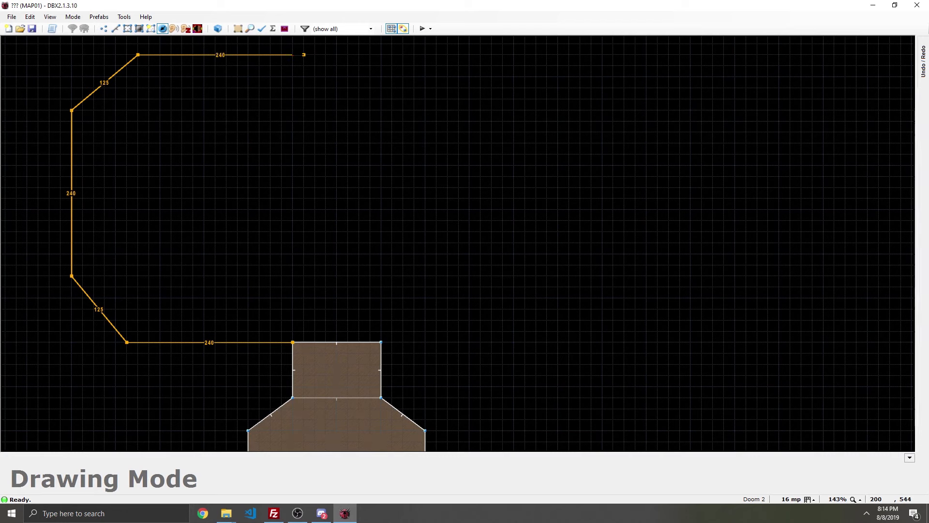
{"action": "left_click", "coordinate": [304, 55]}
{"action": "left_click", "coordinate": [392, 54]}
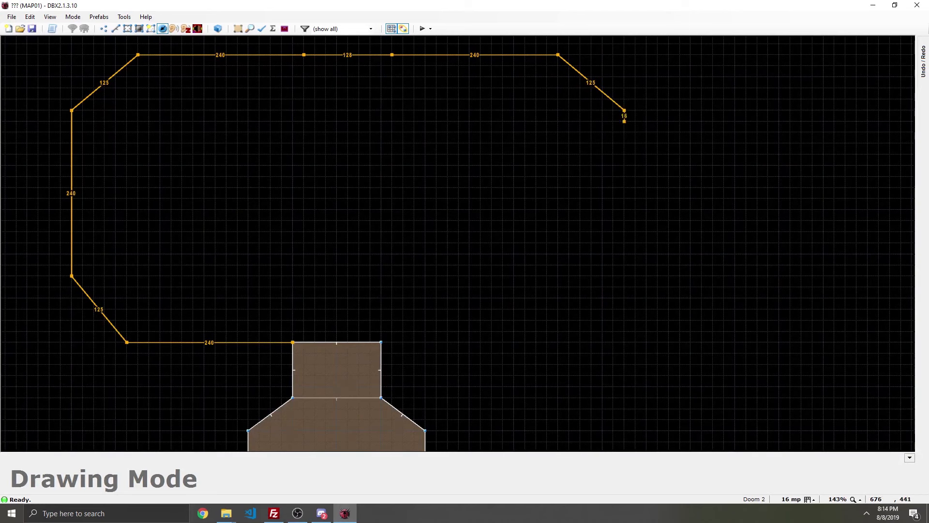
{"action": "left_click", "coordinate": [71, 110]}
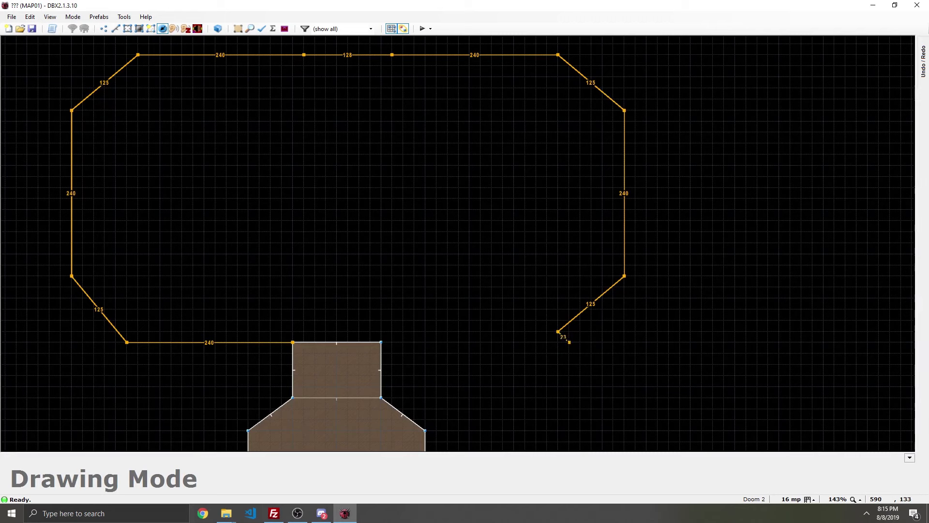
{"action": "right_click", "coordinate": [560, 334]}
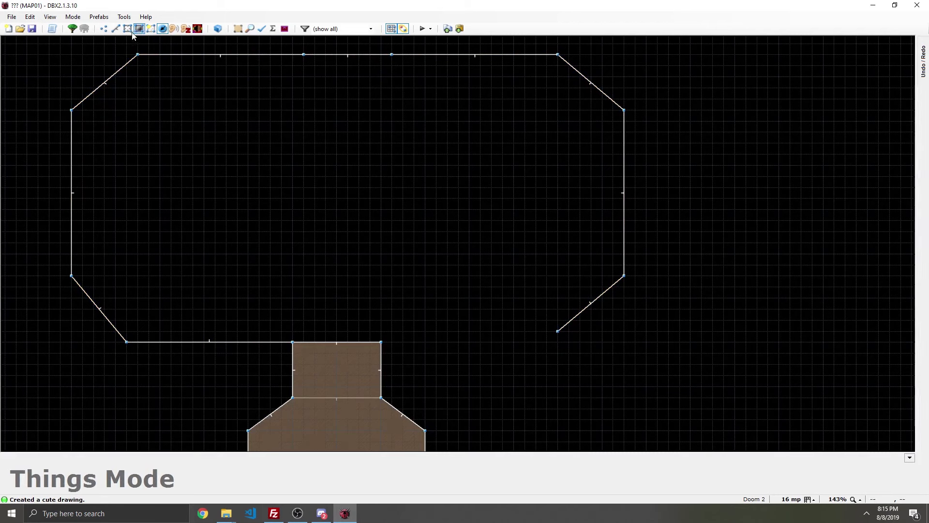
In Vertices Mode, move the outline's open end vertex down and right, level with the corridor's upper edge.
{"action": "left_click", "coordinate": [104, 28]}
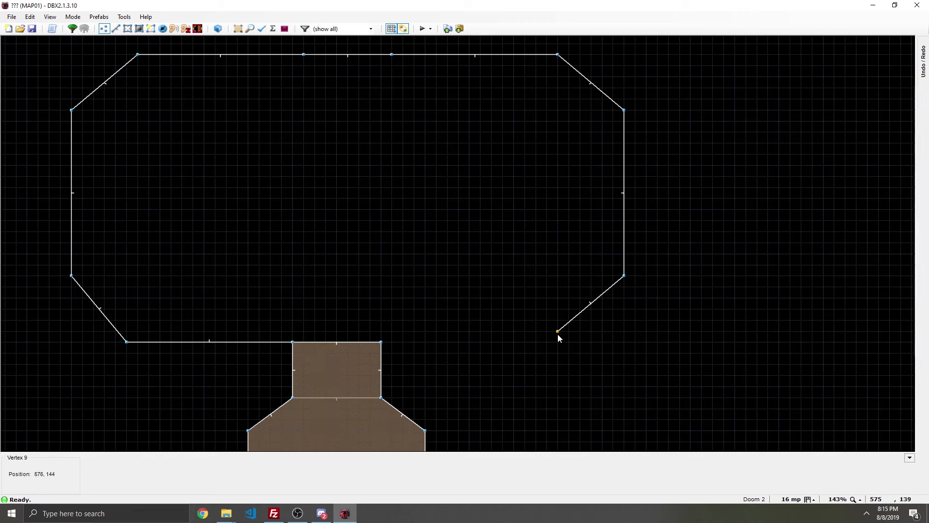
{"action": "mouse_move", "coordinate": [559, 333]}
{"action": "left_mouse_down"}
{"action": "mouse_move", "coordinate": [581, 333]}
{"action": "mouse_move", "coordinate": [582, 344]}
{"action": "mouse_move", "coordinate": [545, 344]}
{"action": "mouse_move", "coordinate": [572, 344]}
{"action": "mouse_move", "coordinate": [569, 320]}
{"action": "left_mouse_up"}
{"action": "scroll", "coordinate": [576, 332], "scroll_direction": "up", "scroll_amount": 4}
{"action": "left_click_drag", "start_coordinate": [563, 322], "coordinate": [568, 366]}
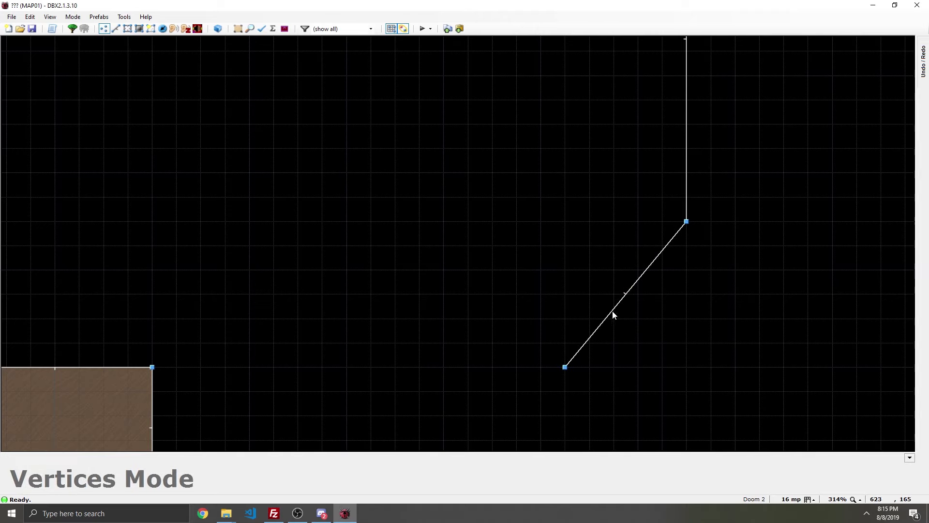
In Linedefs Mode, close the large room with a 272-unit line between the open end vertex and the corridor's upper-right corner.
{"action": "scroll", "coordinate": [539, 232], "scroll_direction": "down", "scroll_amount": 1}
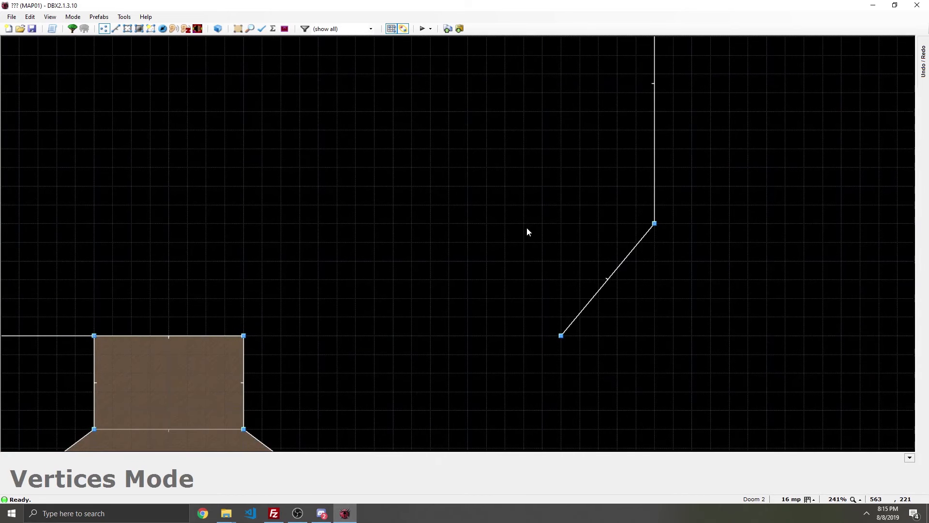
{"action": "scroll", "coordinate": [488, 242], "scroll_direction": "down", "scroll_amount": 2}
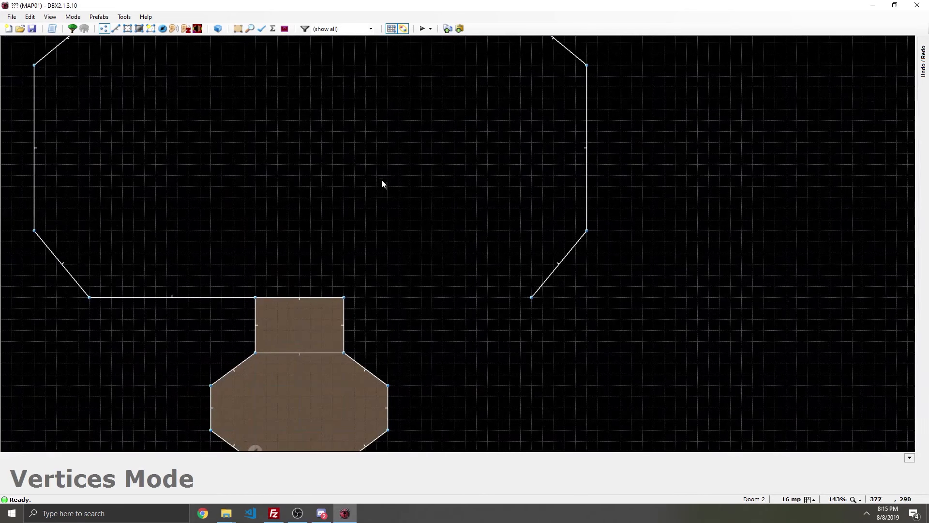
{"action": "left_click", "coordinate": [115, 29]}
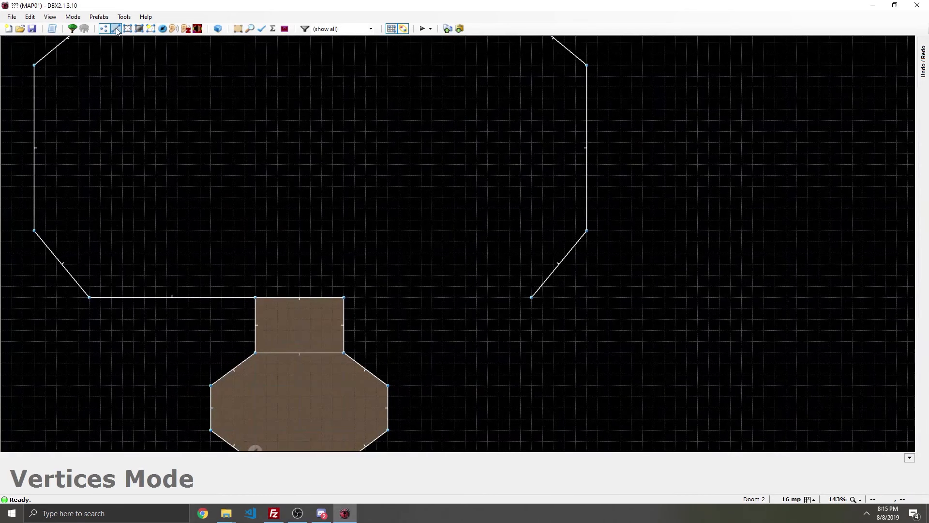
{"action": "left_click", "coordinate": [344, 297]}
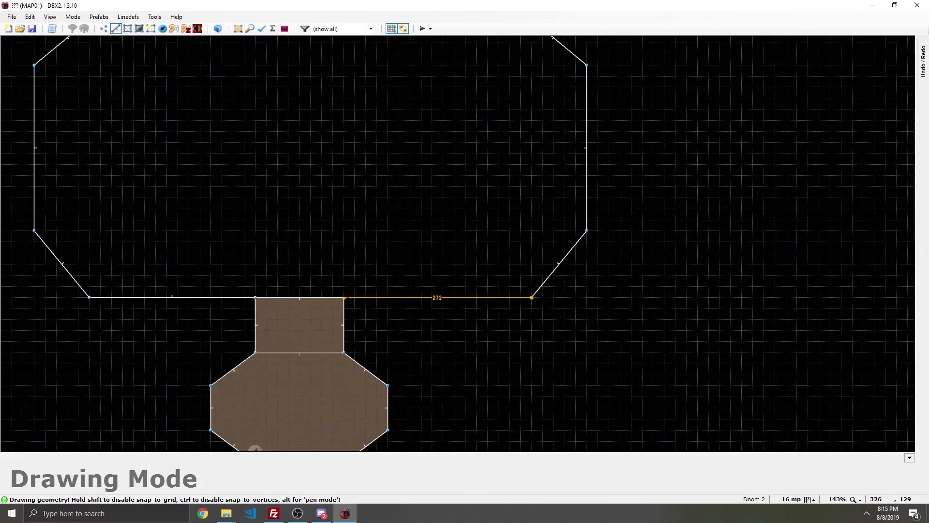
{"action": "left_click", "coordinate": [344, 297]}
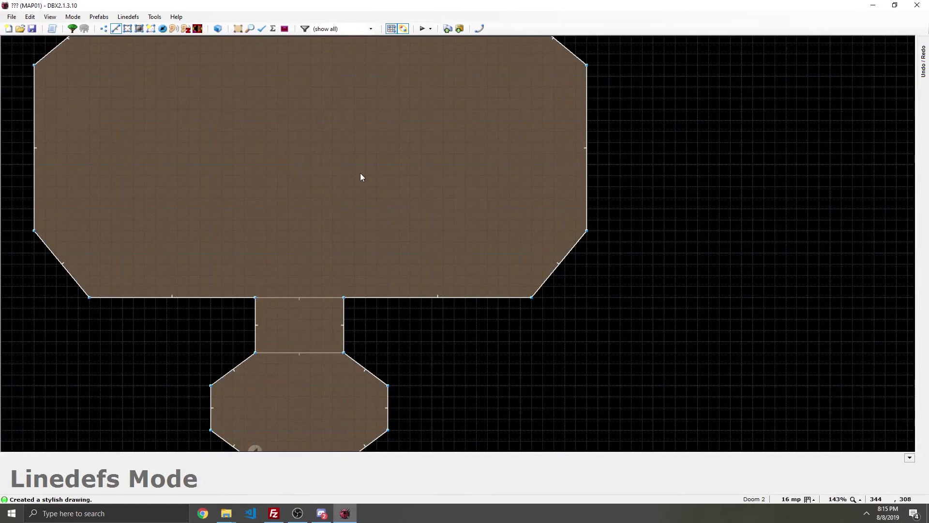
Examine the large room's walls, floor and ceiling in Visual Mode, and return to the 2D map.
{"action": "key", "text": "w"}
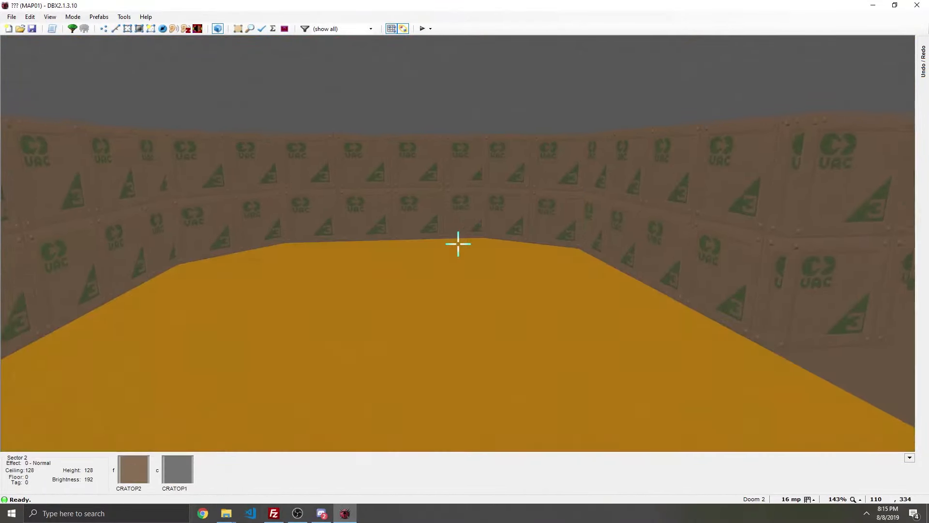
{"action": "scroll", "coordinate": [458, 244], "scroll_direction": "down", "scroll_amount": 1}
{"action": "scroll", "coordinate": [458, 244], "scroll_direction": "up", "scroll_amount": 1}
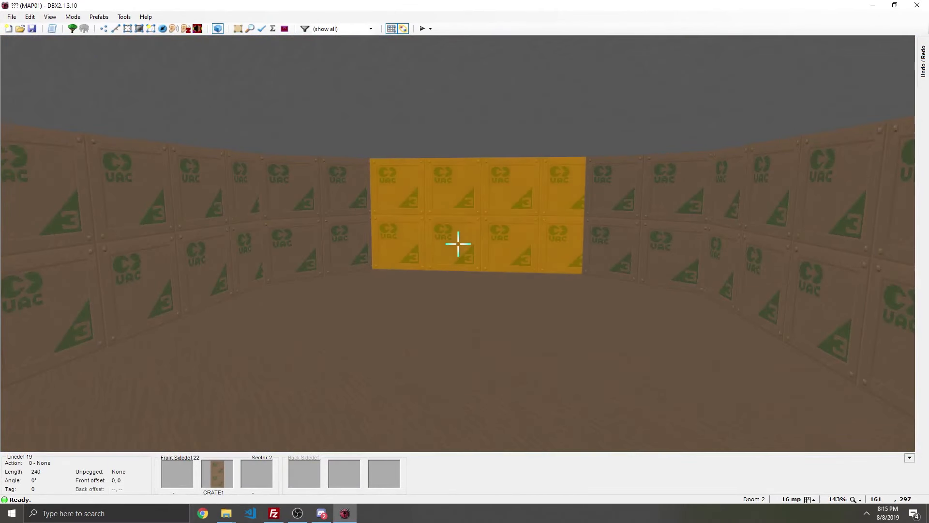
{"action": "key", "text": "w"}
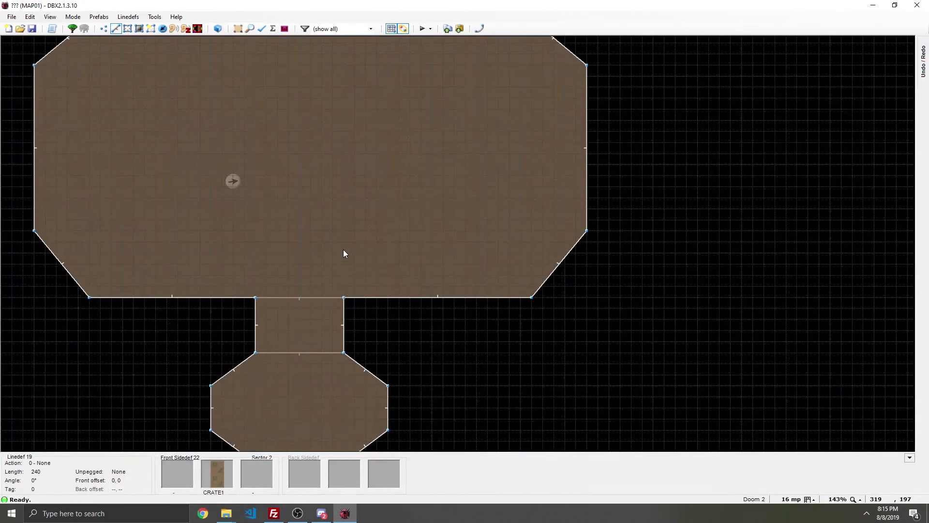
{"action": "scroll", "coordinate": [334, 239], "scroll_direction": "down", "scroll_amount": 2}
{"action": "scroll", "coordinate": [310, 208], "scroll_direction": "up", "scroll_amount": 1}
{"action": "scroll", "coordinate": [264, 141], "scroll_direction": "down", "scroll_amount": 1}
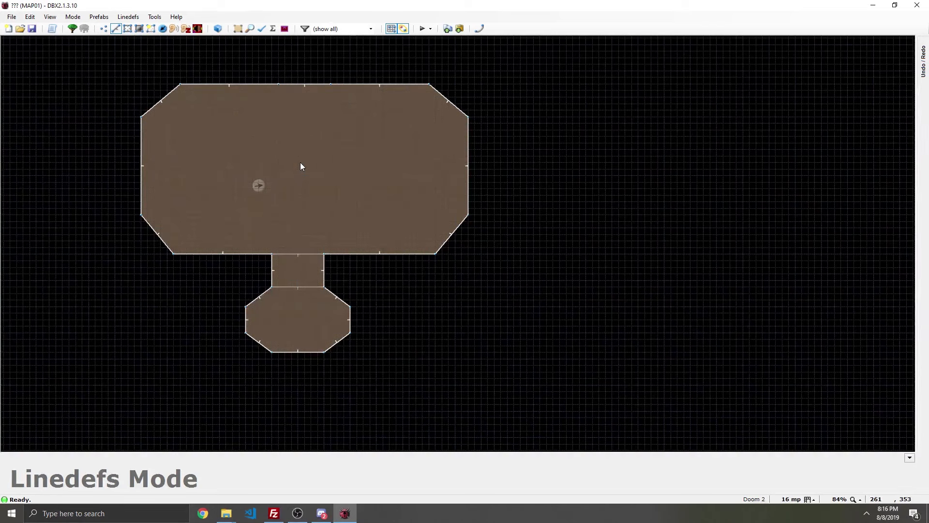
{"action": "scroll", "coordinate": [540, 160], "scroll_direction": "down", "scroll_amount": 3}
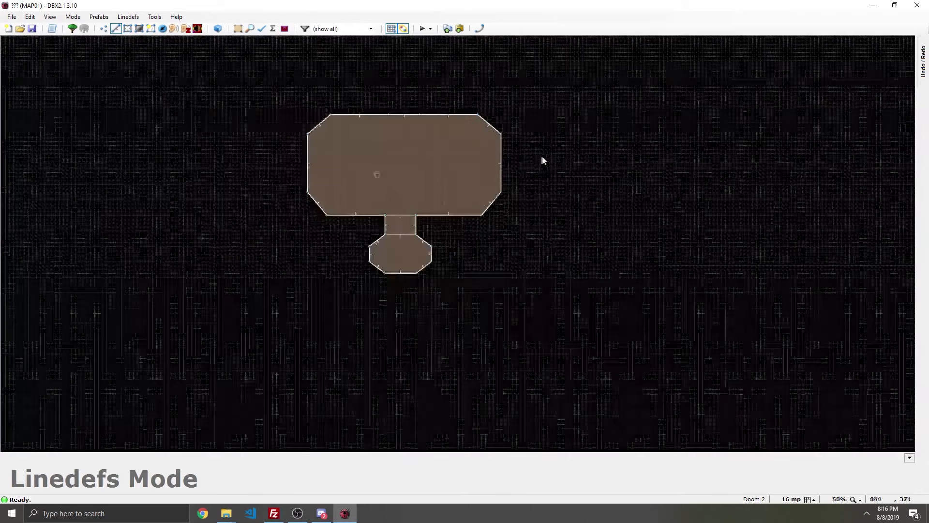
{"action": "scroll", "coordinate": [529, 156], "scroll_direction": "up", "scroll_amount": 3}
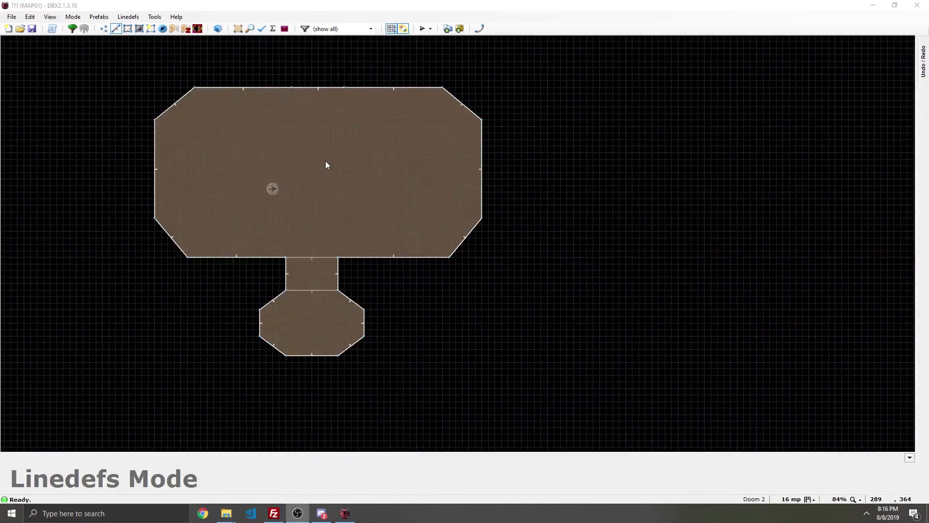
Enter Visual Mode and move through the large room, corridor and octagonal room to inspect the connected areas in 3D.
{"action": "left_click", "coordinate": [541, 158]}
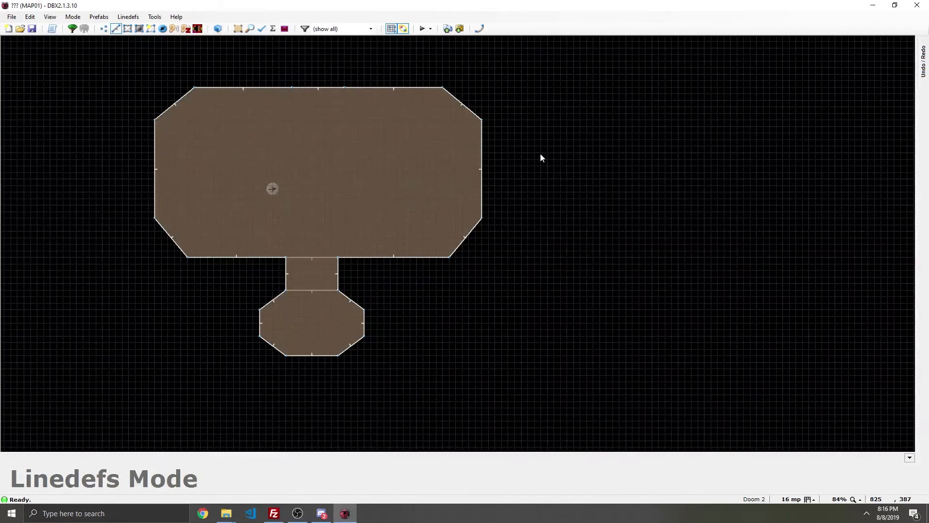
{"action": "key", "text": "w"}
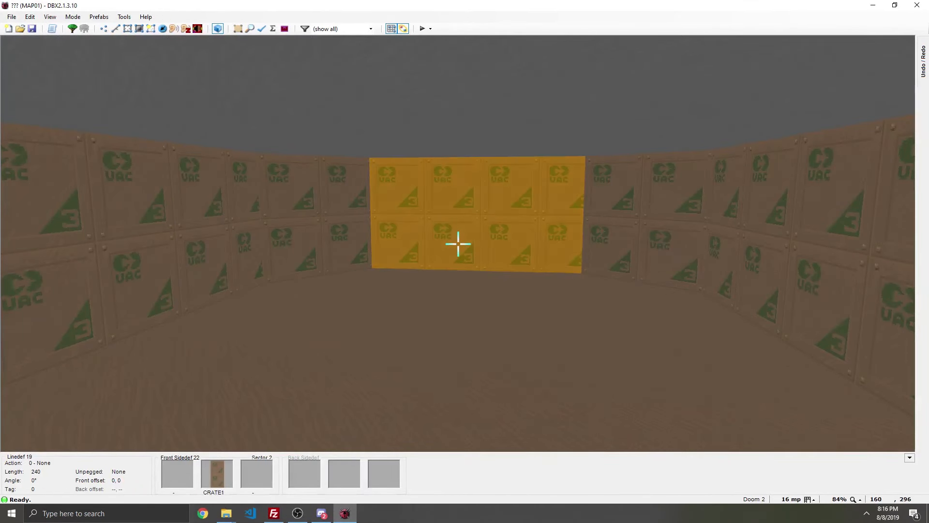
{"action": "key", "text": "e"}
{"action": "key", "text": "e"}
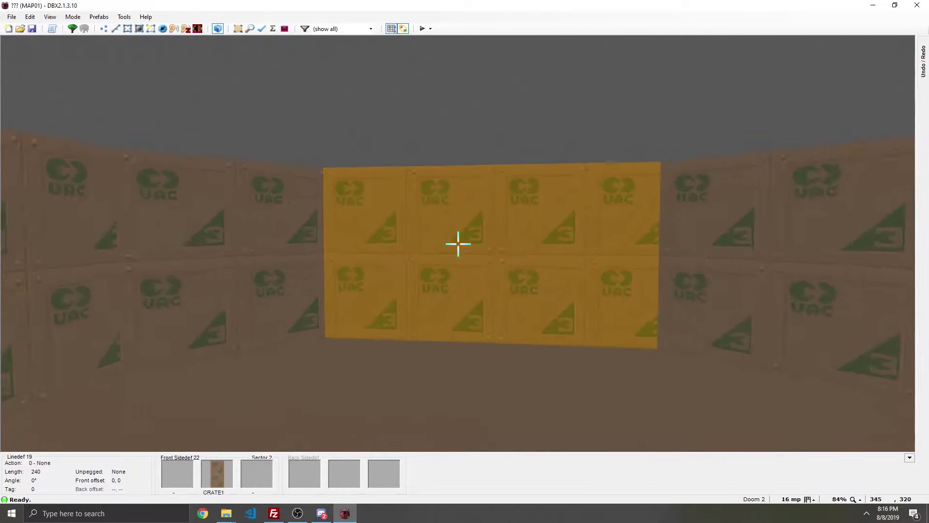
{"action": "key", "text": "e"}
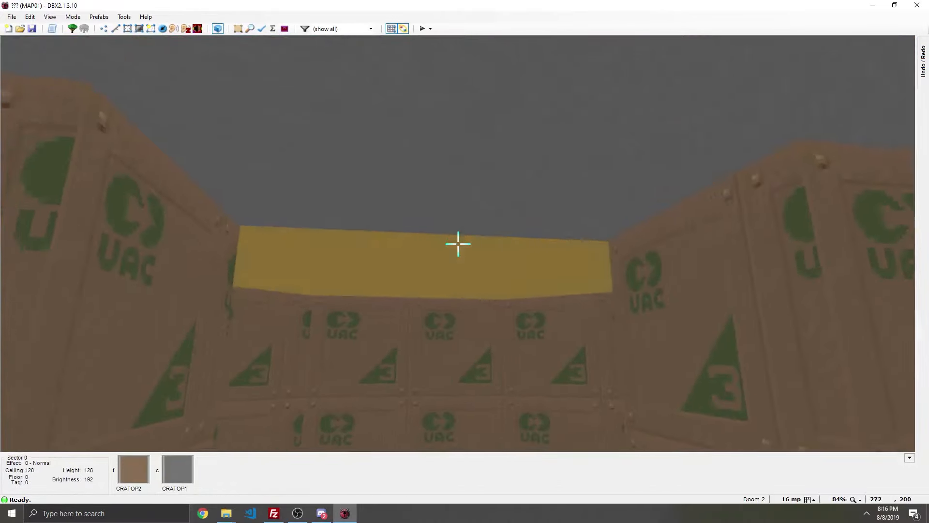
{"action": "key", "text": "e"}
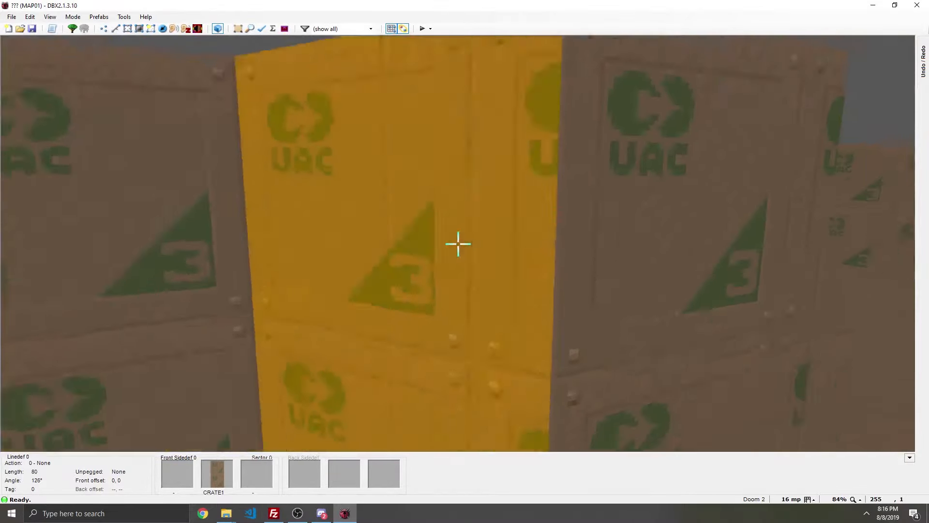
{"action": "key", "text": "e"}
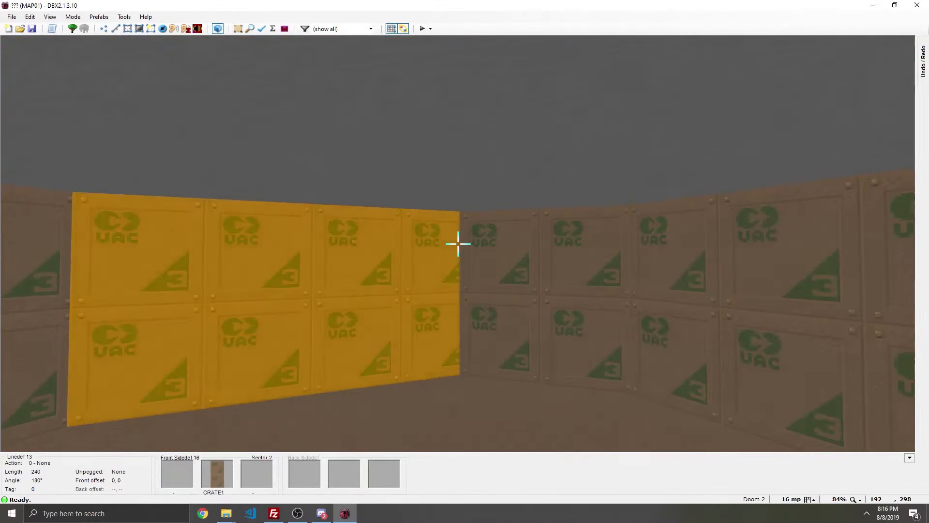
{"action": "left_click", "coordinate": [458, 244]}
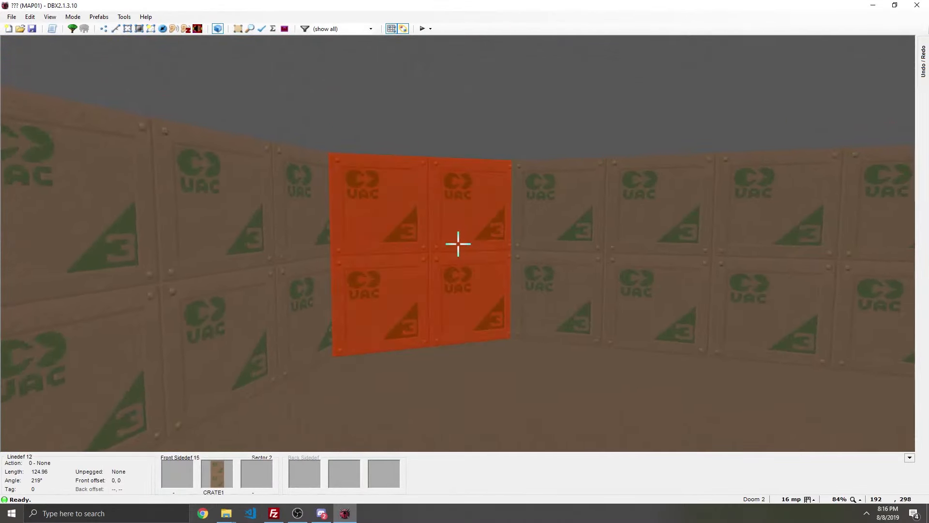
{"action": "right_click", "coordinate": [458, 244]}
{"action": "key", "text": "Escape"}
{"action": "key", "text": "e"}
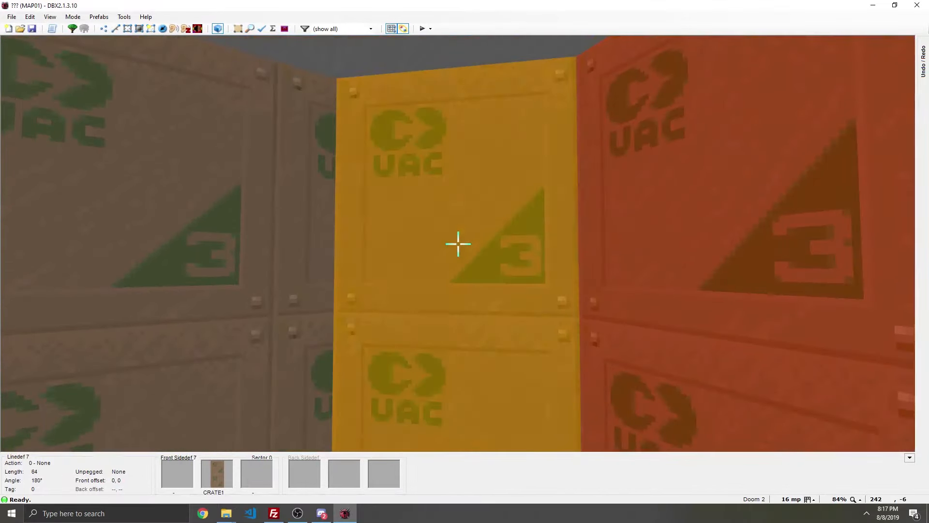
Select the seven outer walls of the octagonal room and set their front middle texture to ASHWALL4 from the Outdoors set.
{"action": "left_click", "coordinate": [457, 244]}
{"action": "left_click", "coordinate": [458, 244]}
{"action": "right_click", "coordinate": [458, 243]}
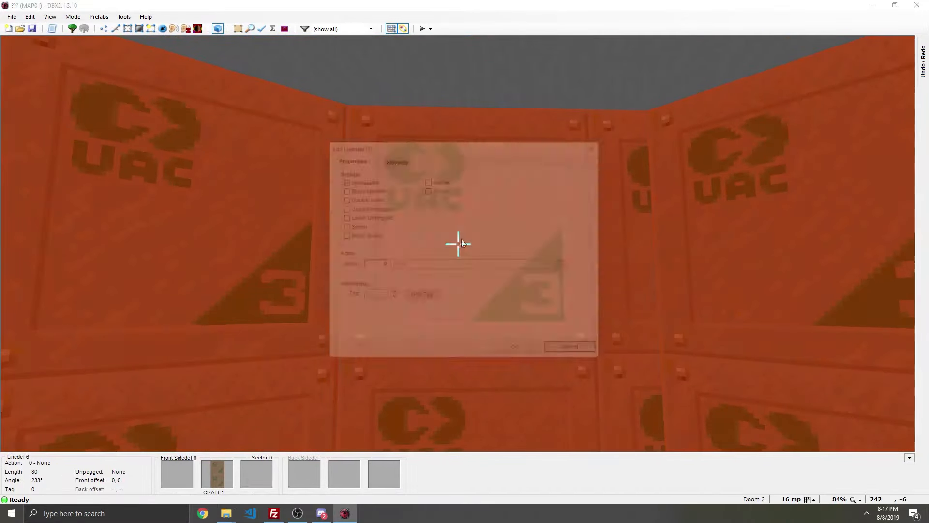
{"action": "left_click", "coordinate": [396, 160]}
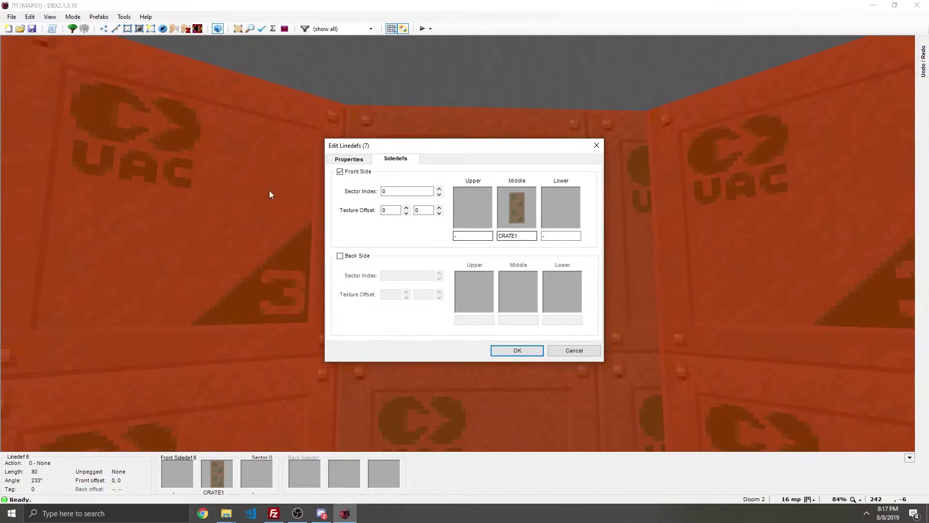
{"action": "left_click", "coordinate": [521, 213]}
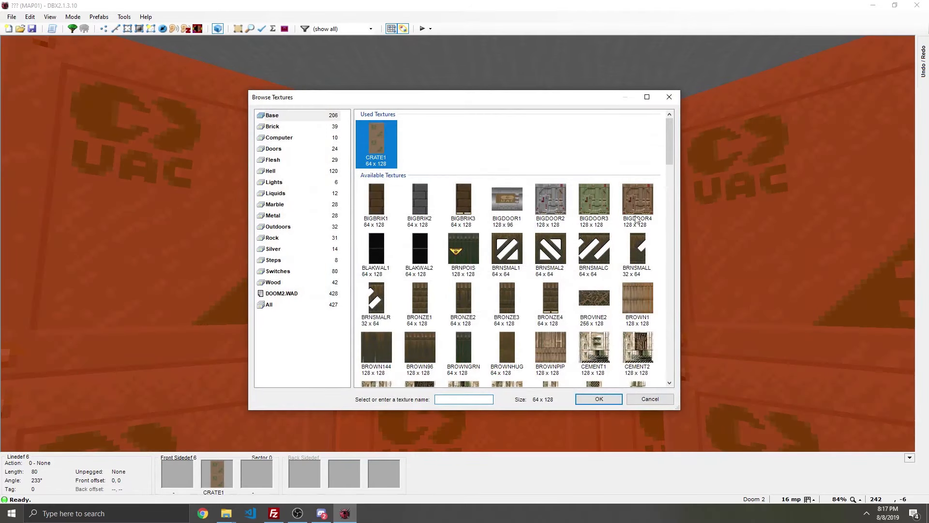
{"action": "left_click_drag", "start_coordinate": [670, 147], "coordinate": [670, 368]}
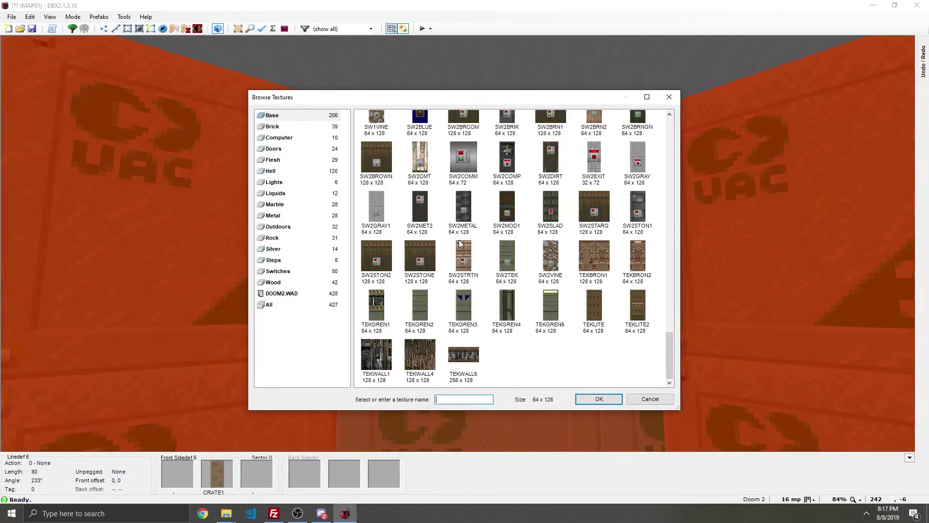
{"action": "left_click", "coordinate": [278, 227]}
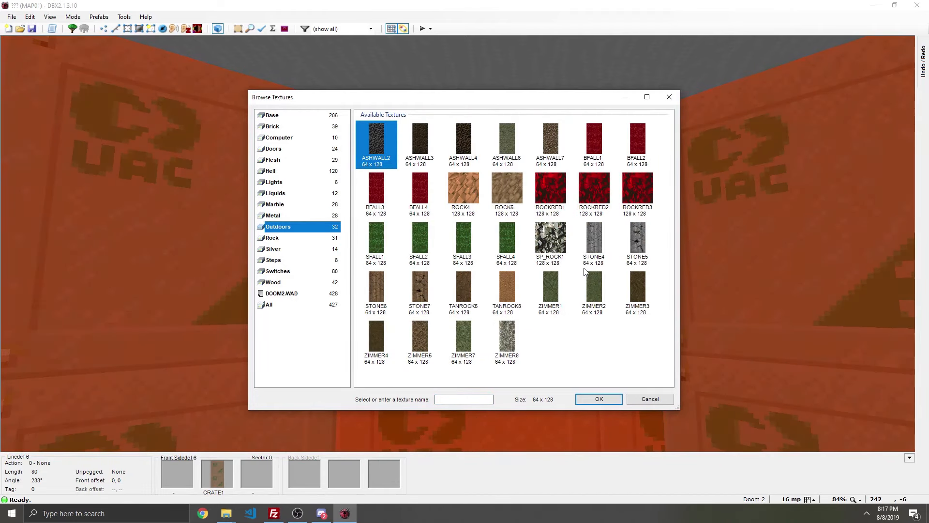
{"action": "left_click", "coordinate": [469, 136]}
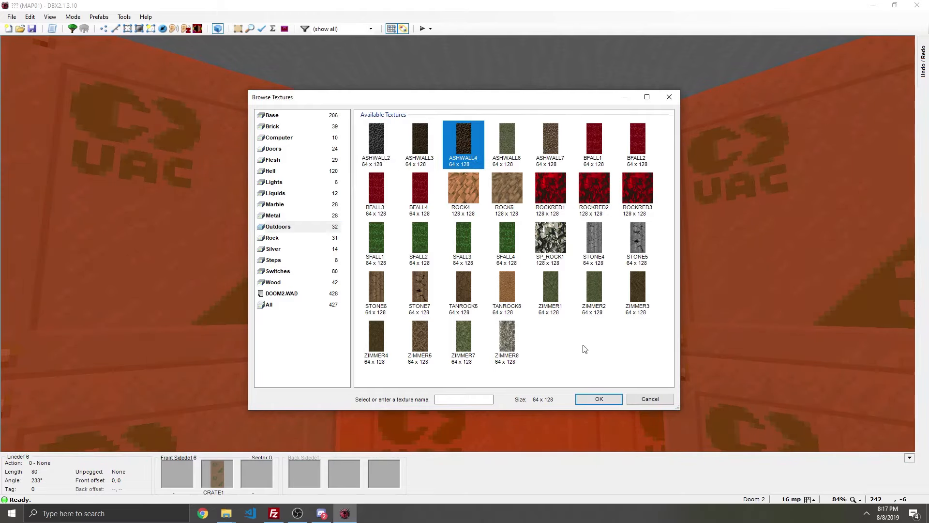
{"action": "left_click", "coordinate": [599, 399]}
{"action": "left_click", "coordinate": [526, 352]}
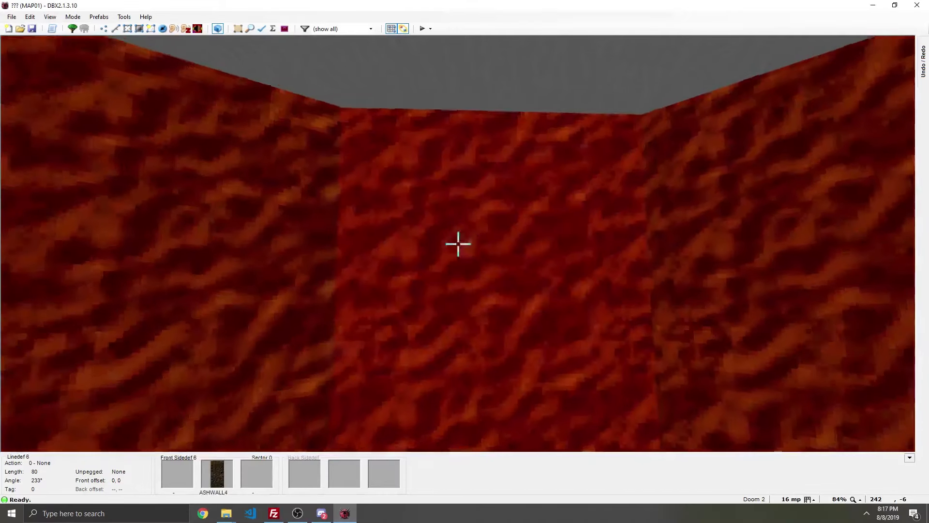
Move through the large room and corridor in Visual Mode to examine the octagonal room's retextured walls and ceiling.
{"action": "key", "text": "e"}
{"action": "key", "text": "w"}
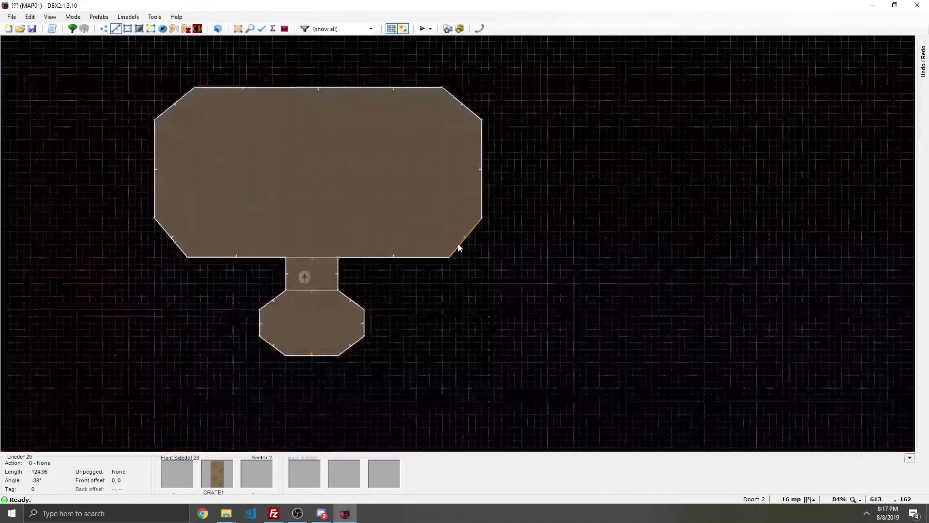
{"action": "key", "text": "w"}
{"action": "key", "text": "w"}
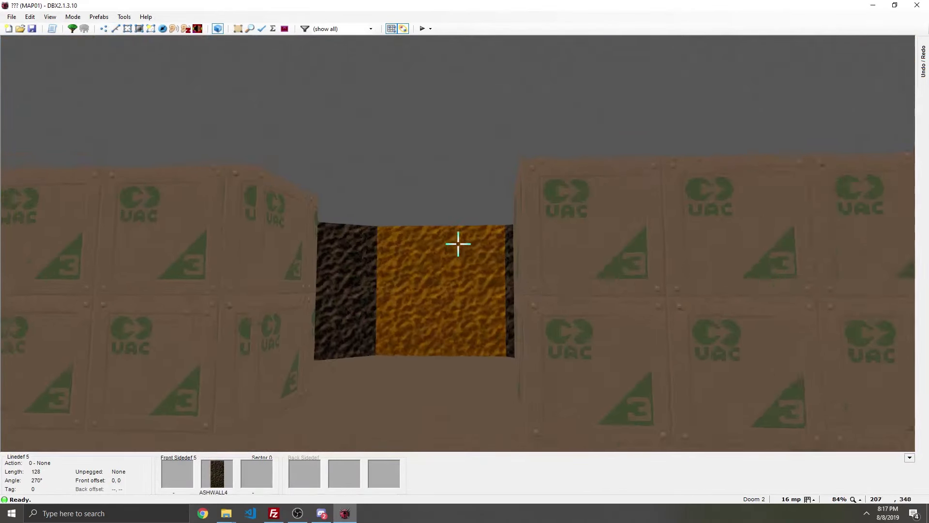
{"action": "key", "text": "e"}
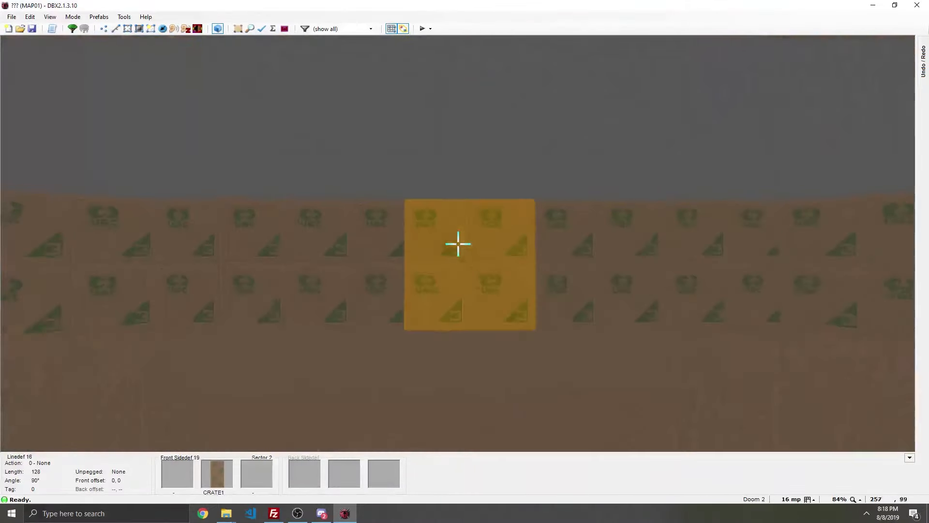
{"action": "key", "text": "w"}
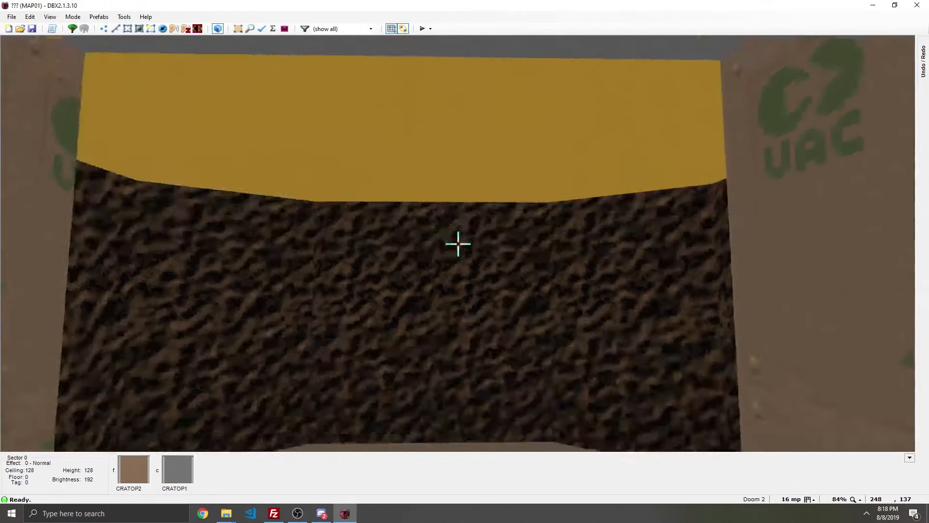
{"action": "key", "text": "s"}
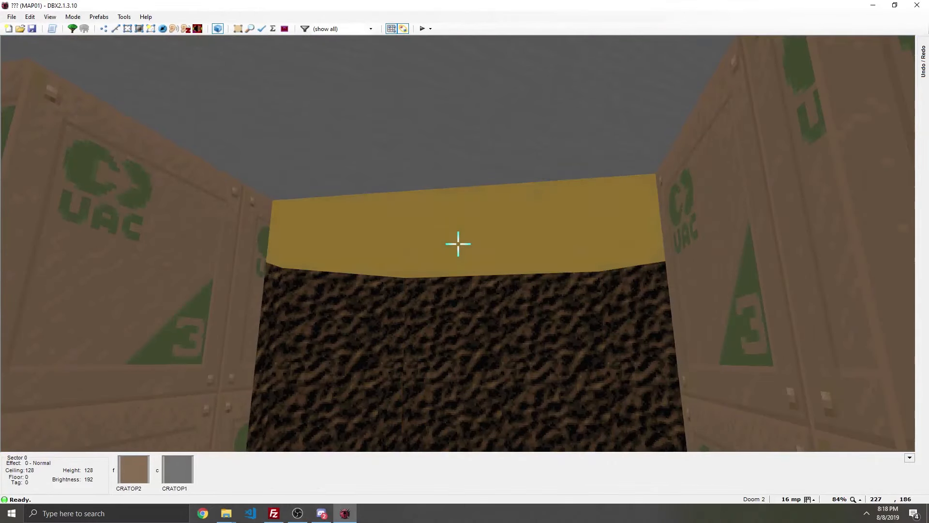
Select the ceilings of the octagonal room, corridor and large room, raise them together to a height of 200, and clear the selection.
{"action": "left_click", "coordinate": [458, 244]}
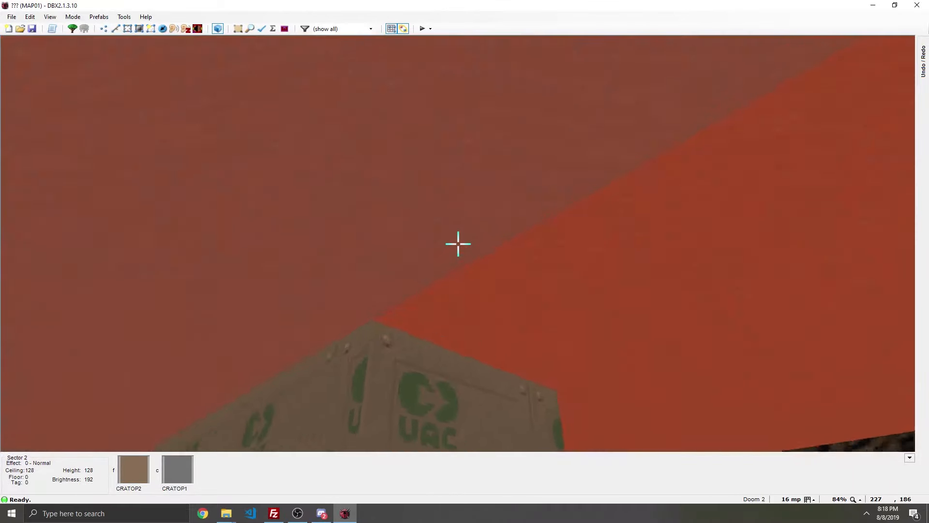
{"action": "scroll", "coordinate": [458, 243], "scroll_direction": "up", "scroll_amount": 1}
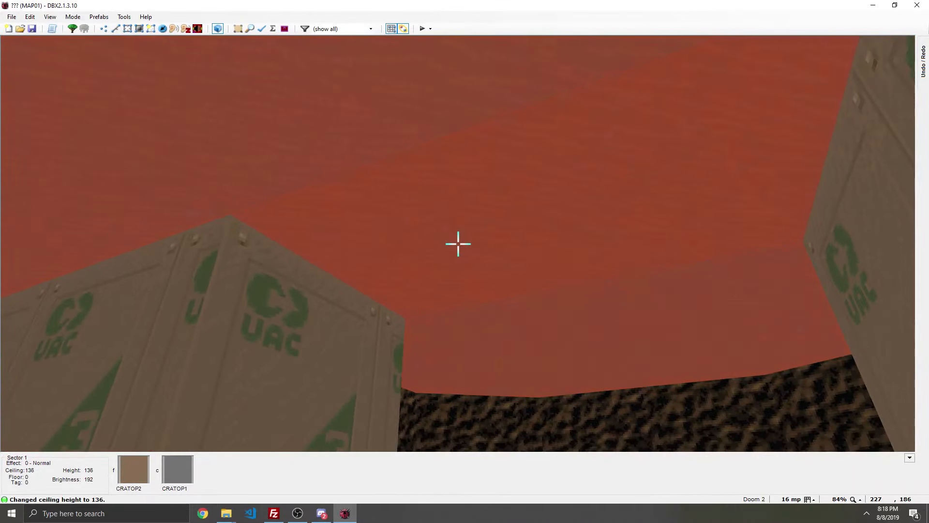
{"action": "scroll", "coordinate": [458, 243], "scroll_direction": "up", "scroll_amount": 2}
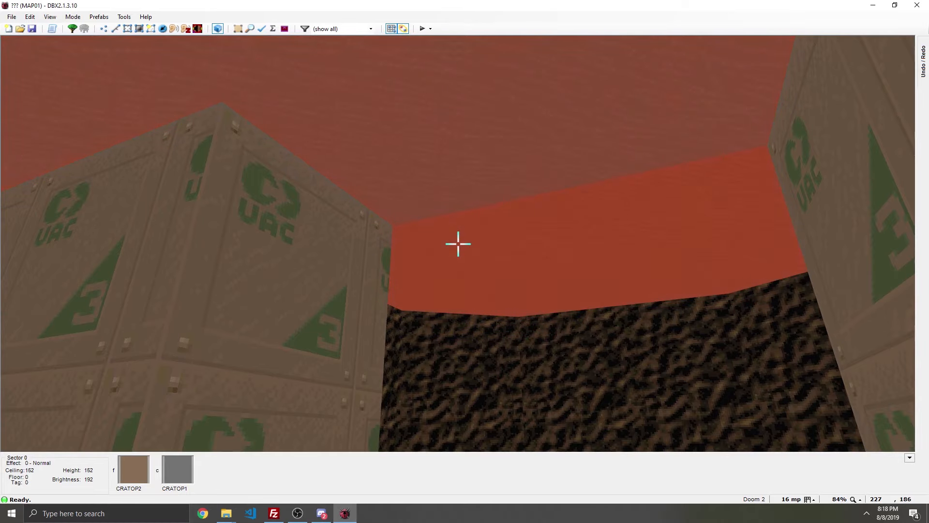
{"action": "scroll", "coordinate": [458, 243], "scroll_direction": "up", "scroll_amount": 2}
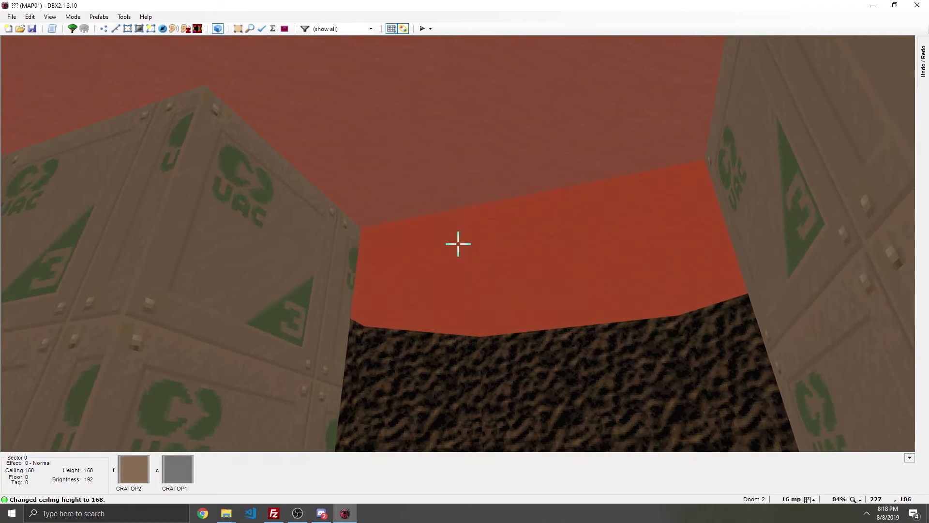
{"action": "scroll", "coordinate": [458, 244], "scroll_direction": "up", "scroll_amount": 2}
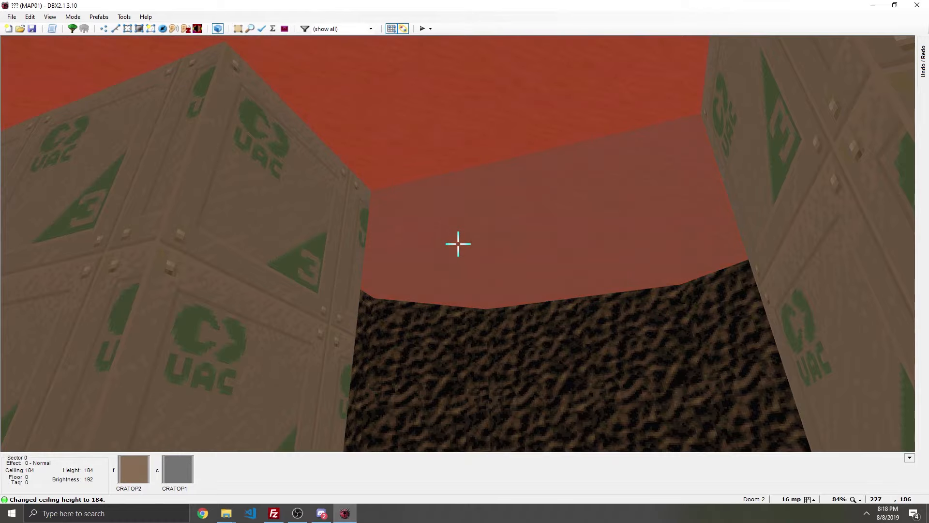
{"action": "scroll", "coordinate": [458, 243], "scroll_direction": "up", "scroll_amount": 1}
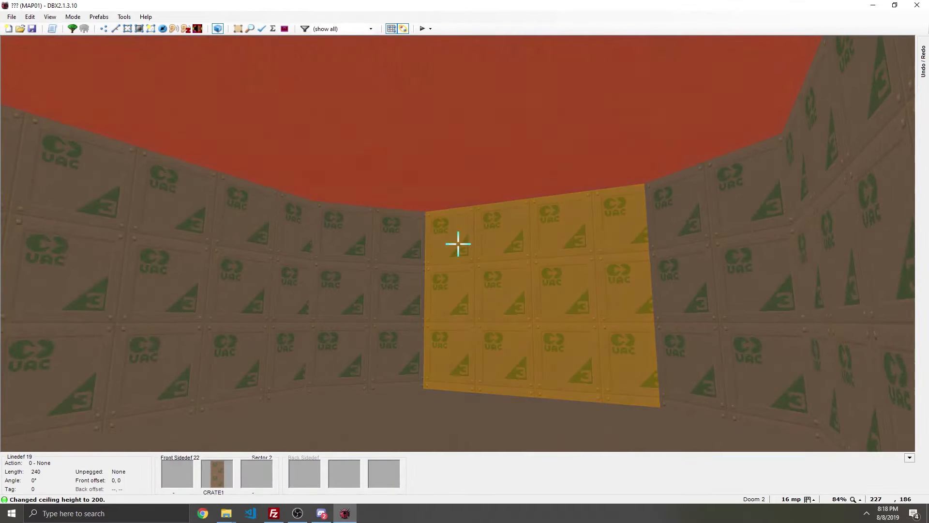
{"action": "key", "text": "c"}
Reselect all three areas' ceilings, vary their height between 80 and 232, leave it at 208, and clear the selection.
{"action": "key", "text": "e"}
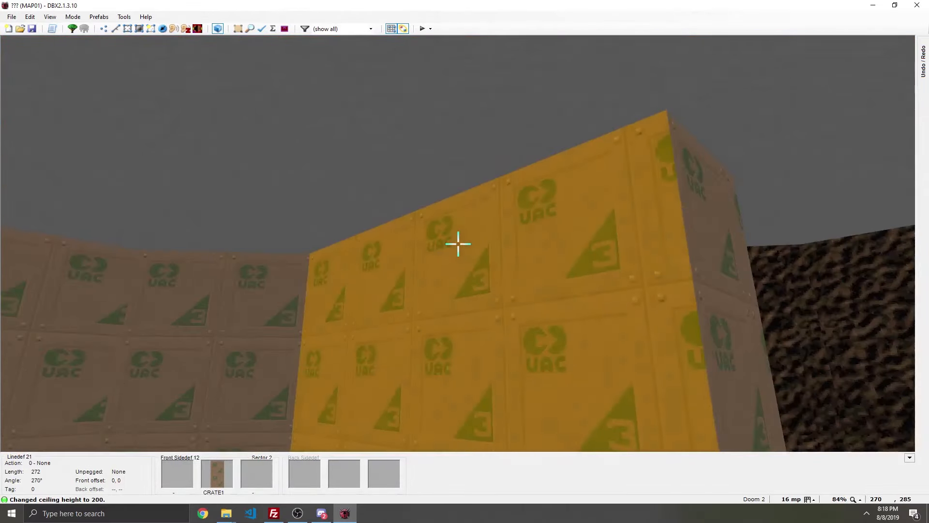
{"action": "key", "text": "e"}
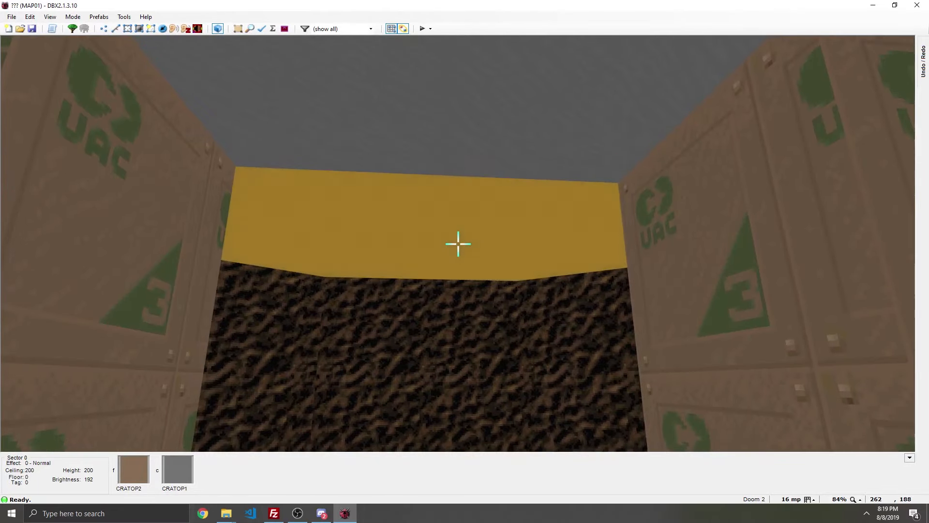
{"action": "left_click", "coordinate": [458, 244]}
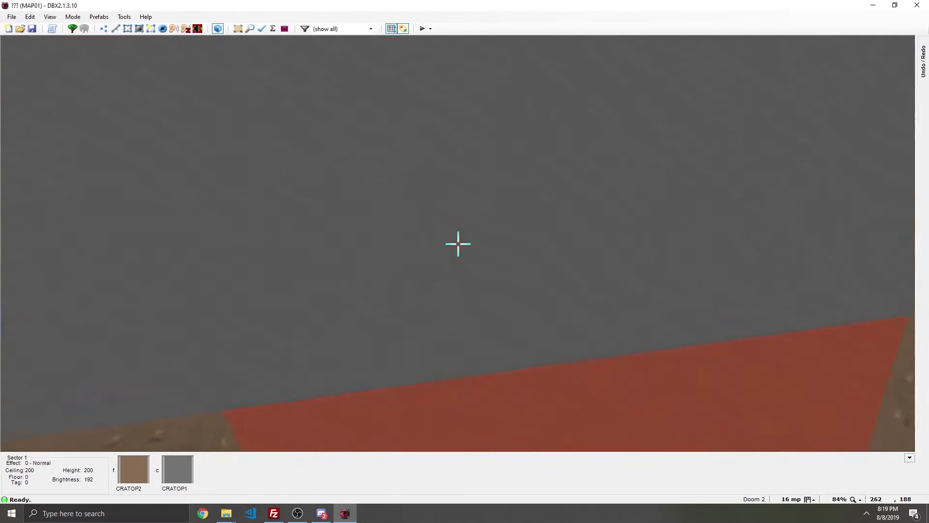
{"action": "left_click", "coordinate": [458, 244]}
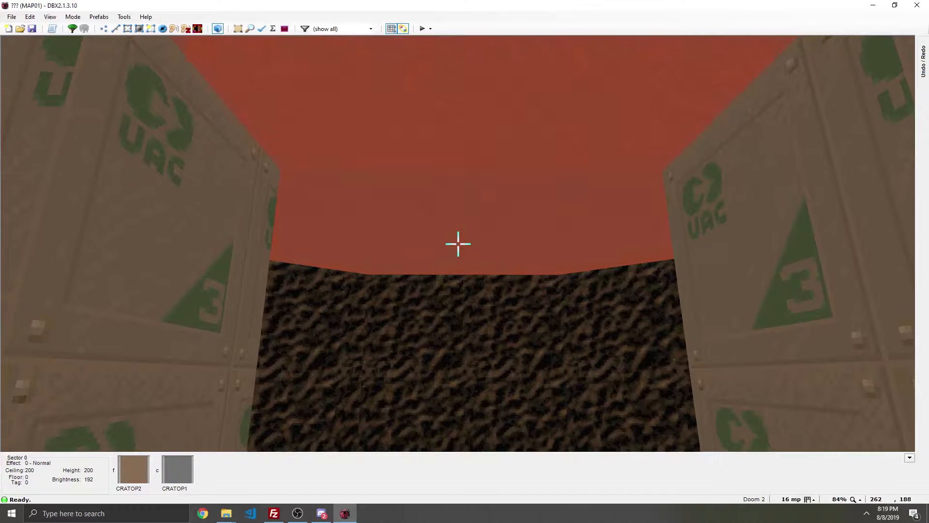
{"action": "scroll", "coordinate": [458, 244], "scroll_direction": "down", "scroll_amount": 1}
{"action": "scroll", "coordinate": [458, 244], "scroll_direction": "down", "scroll_amount": 3}
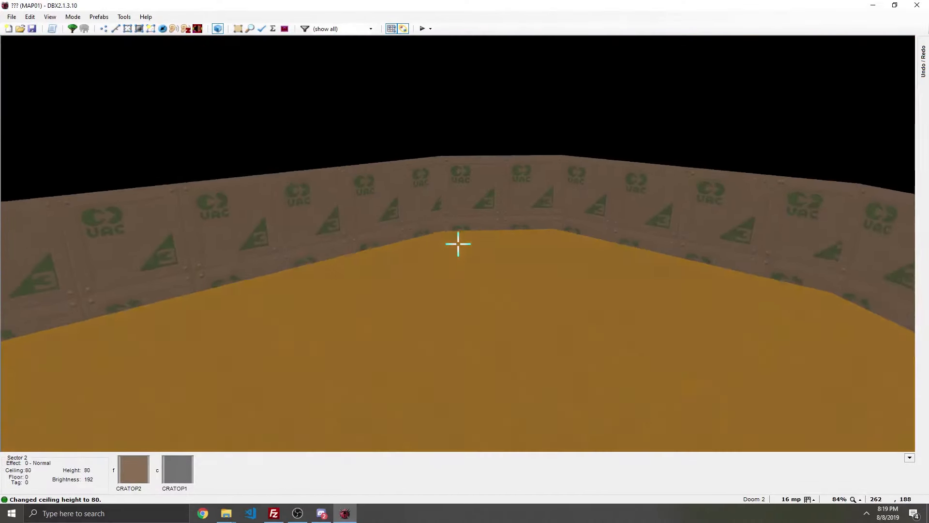
{"action": "scroll", "coordinate": [458, 244], "scroll_direction": "up", "scroll_amount": 7}
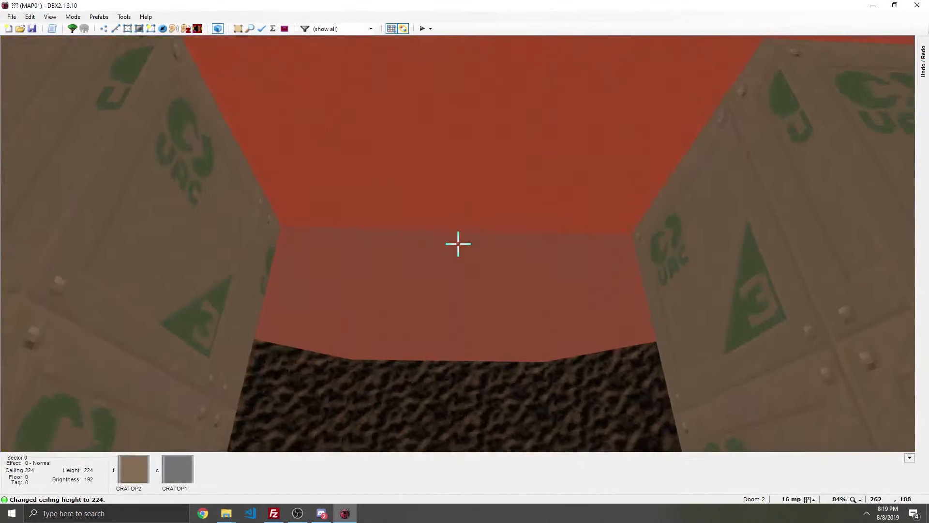
{"action": "scroll", "coordinate": [458, 244], "scroll_direction": "up", "scroll_amount": 1}
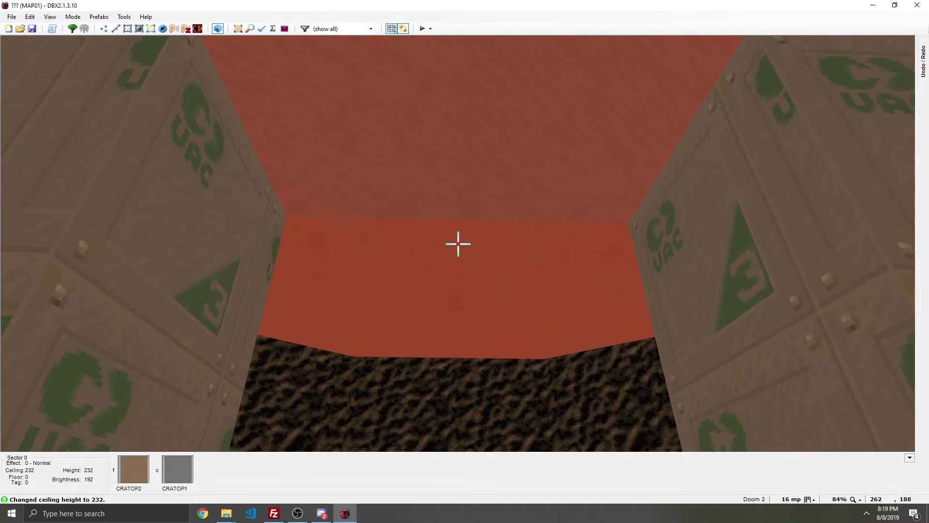
{"action": "scroll", "coordinate": [458, 244], "scroll_direction": "down", "scroll_amount": 3}
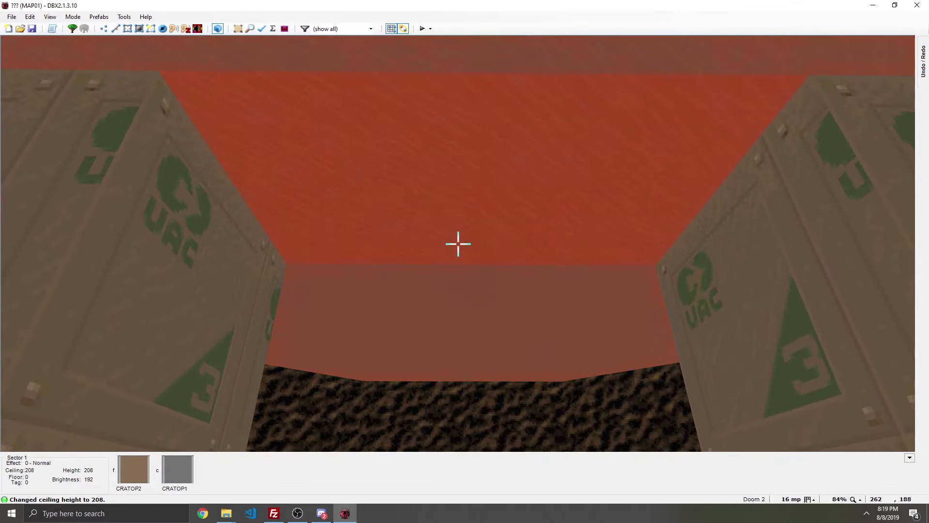
{"action": "key", "text": "c"}
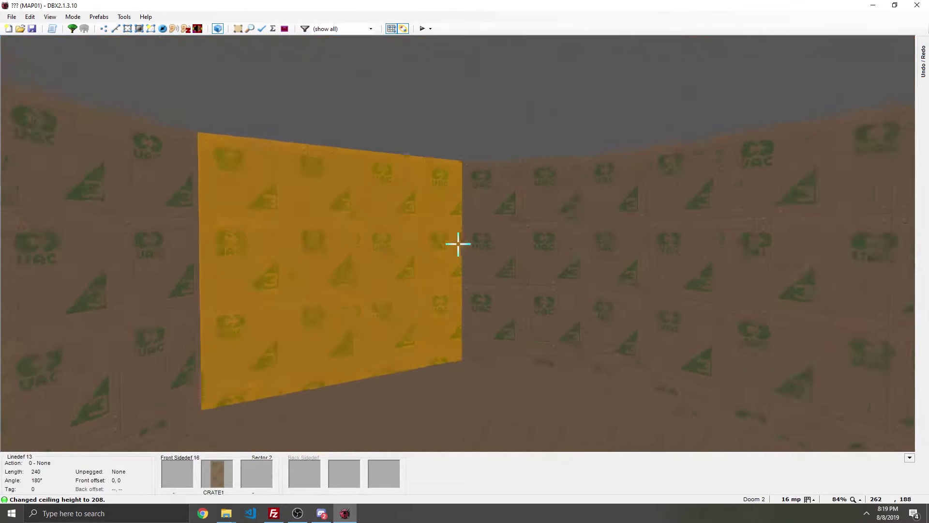
Select the 13 crate-textured walls of the large room and corridor and set their front middle texture to ASHWALL4.
{"action": "key", "text": "e"}
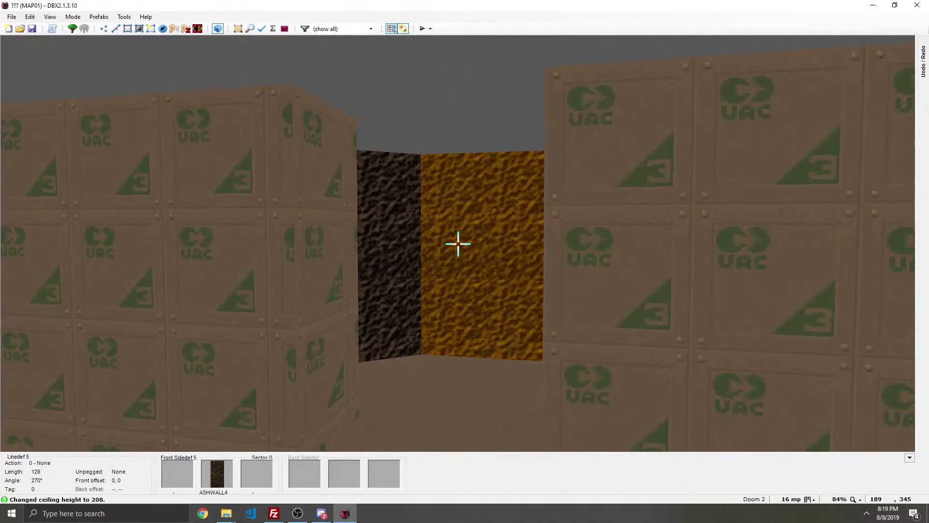
{"action": "key", "text": "e"}
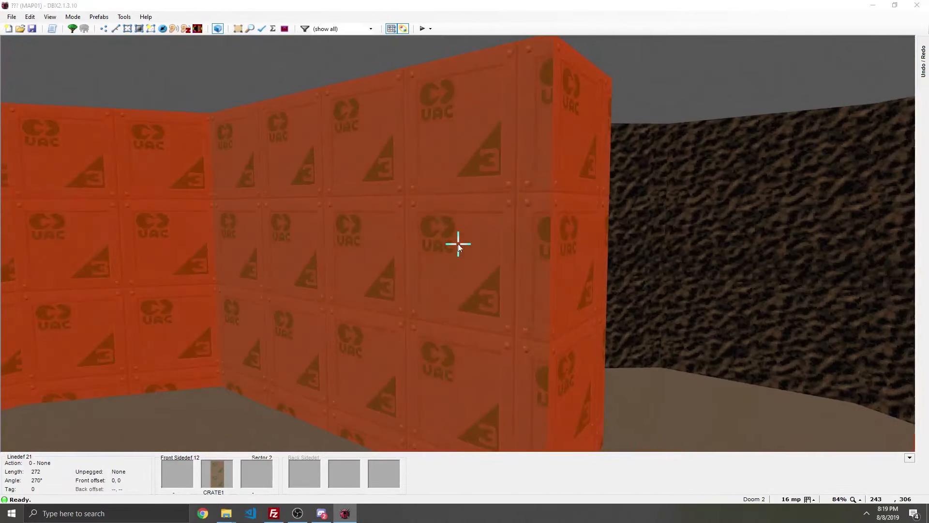
{"action": "right_click", "coordinate": [458, 243]}
{"action": "left_click", "coordinate": [395, 159]}
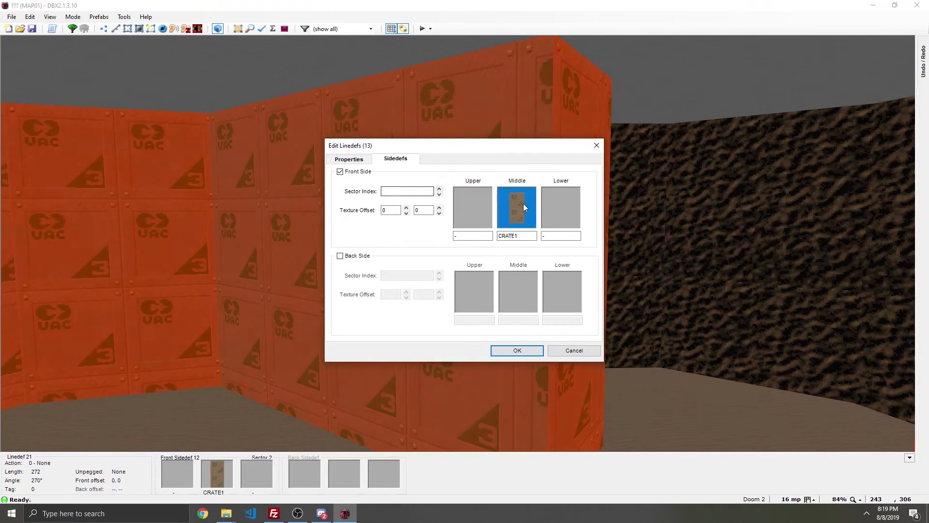
{"action": "left_click", "coordinate": [517, 208]}
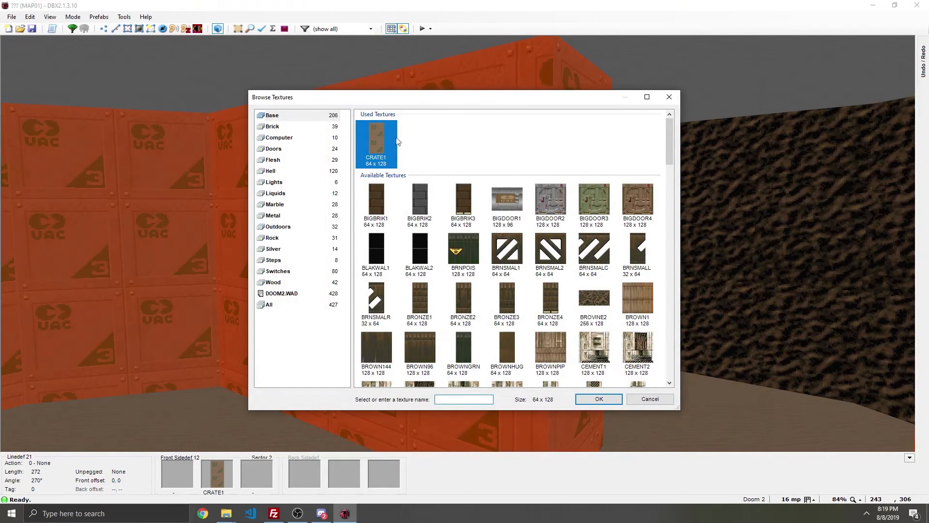
{"action": "left_click", "coordinate": [279, 227]}
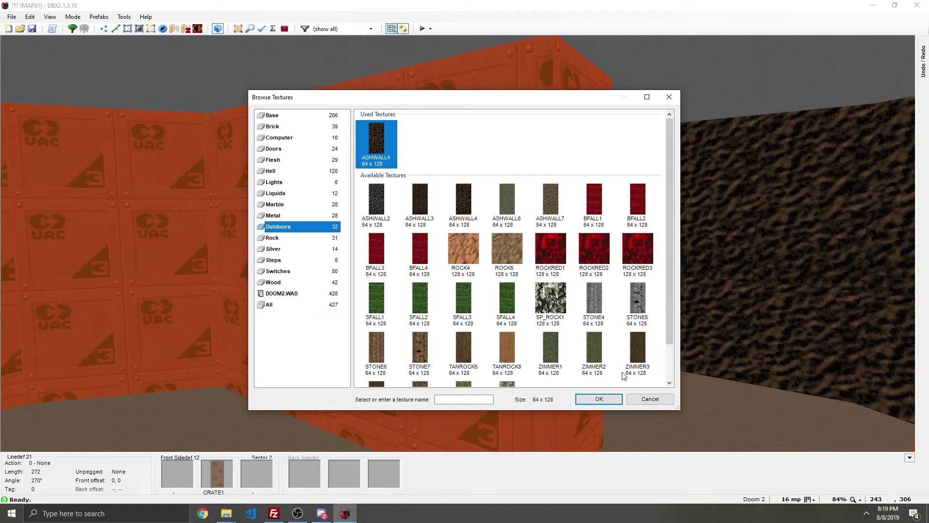
{"action": "left_click", "coordinate": [599, 400]}
{"action": "left_click", "coordinate": [515, 354]}
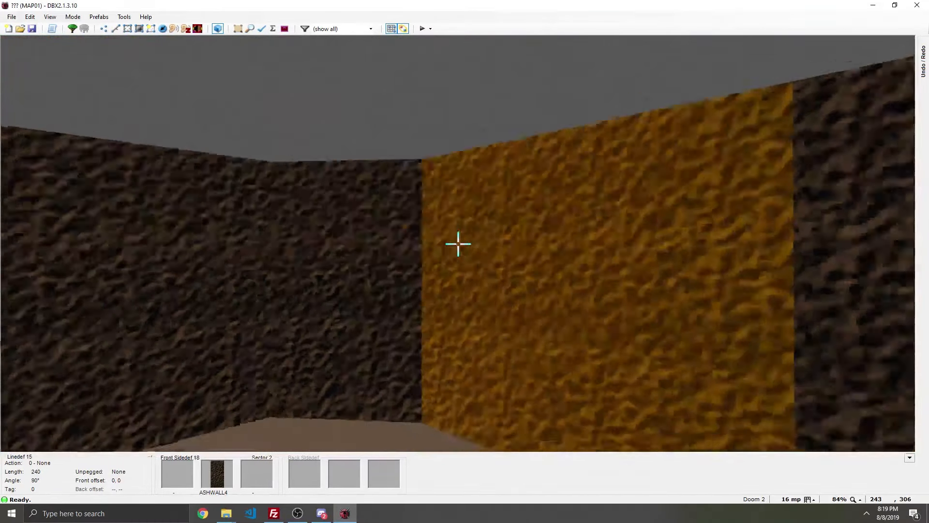
Select the large room's 11 walls in Visual Mode and set their front middle texture to ASHWALL3.
{"action": "key", "text": "e"}
{"action": "key", "text": "e"}
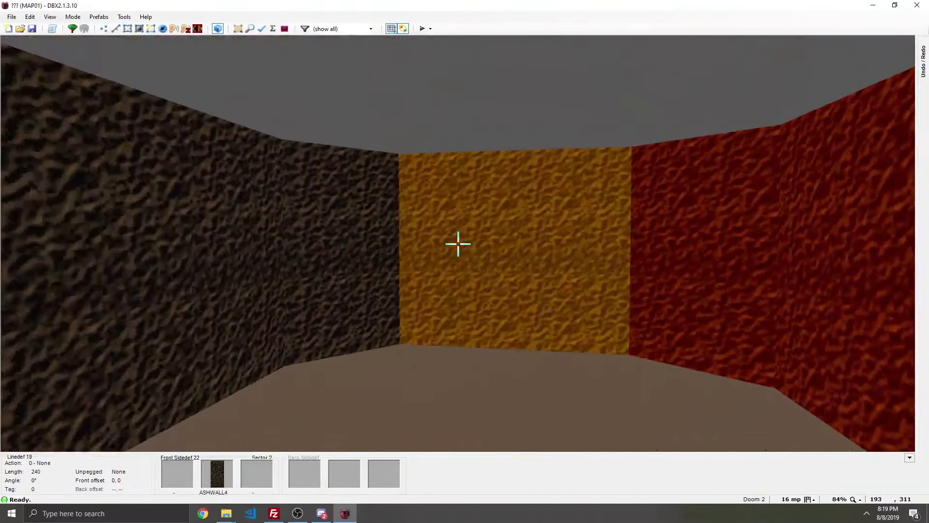
{"action": "left_click", "coordinate": [458, 244]}
{"action": "key", "text": "e"}
{"action": "left_click", "coordinate": [458, 244]}
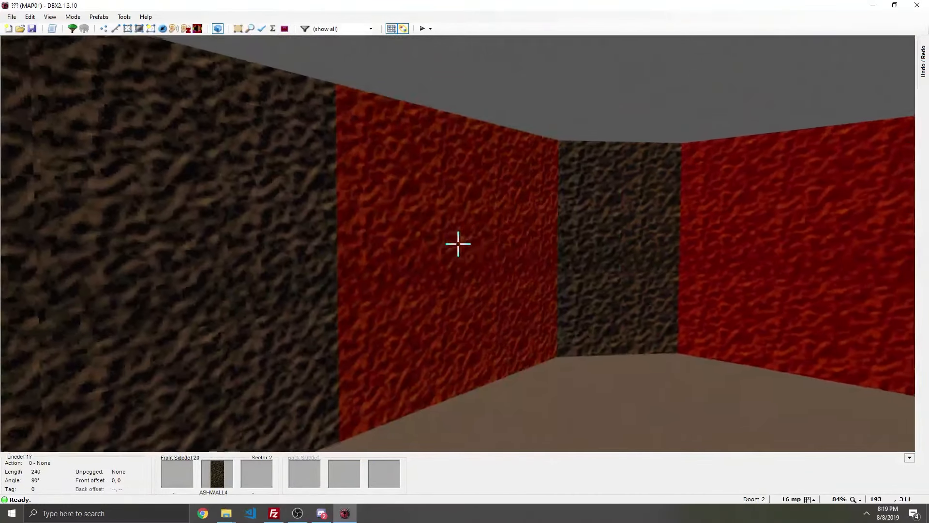
{"action": "left_click", "coordinate": [458, 244]}
{"action": "left_click", "coordinate": [458, 244]}
{"action": "left_click", "coordinate": [458, 244]}
{"action": "left_click", "coordinate": [458, 243]}
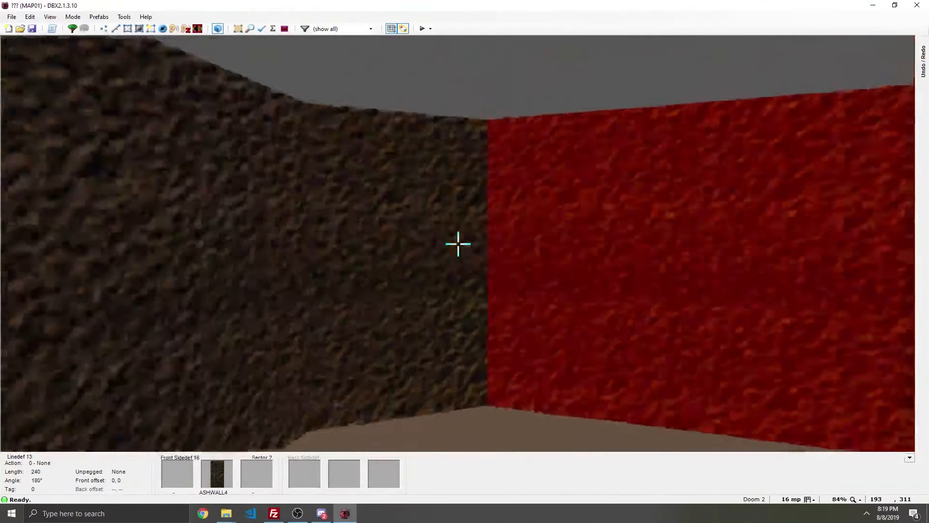
{"action": "left_click", "coordinate": [458, 244]}
{"action": "left_click", "coordinate": [458, 244]}
{"action": "right_click", "coordinate": [458, 244]}
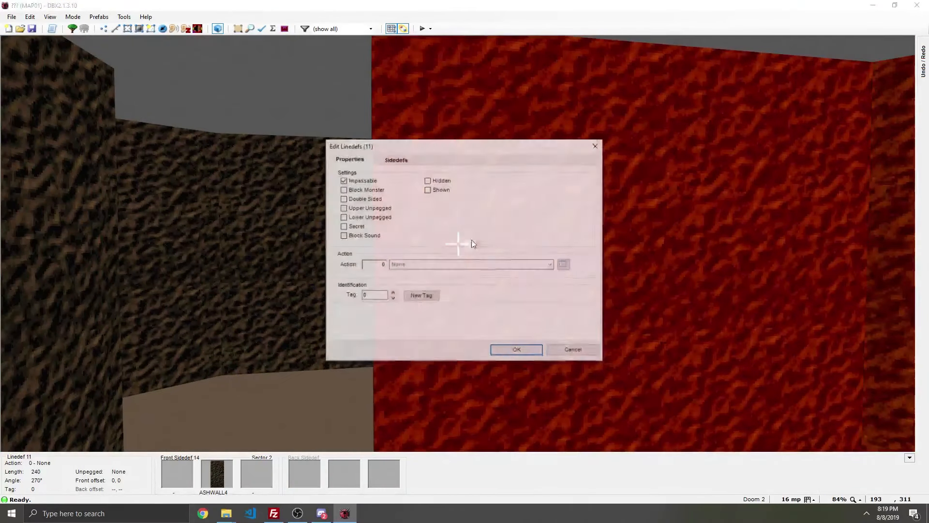
{"action": "left_click", "coordinate": [394, 160]}
{"action": "left_click", "coordinate": [504, 210]}
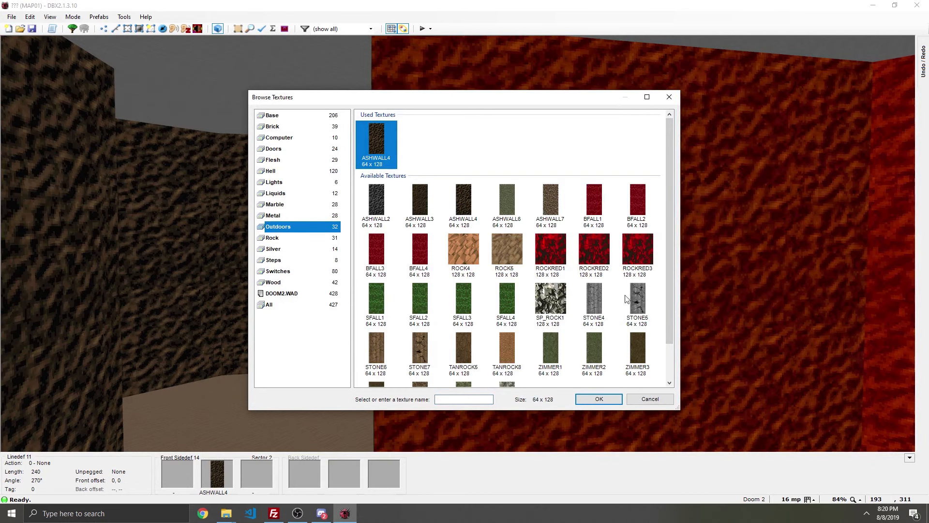
{"action": "left_click", "coordinate": [651, 346]}
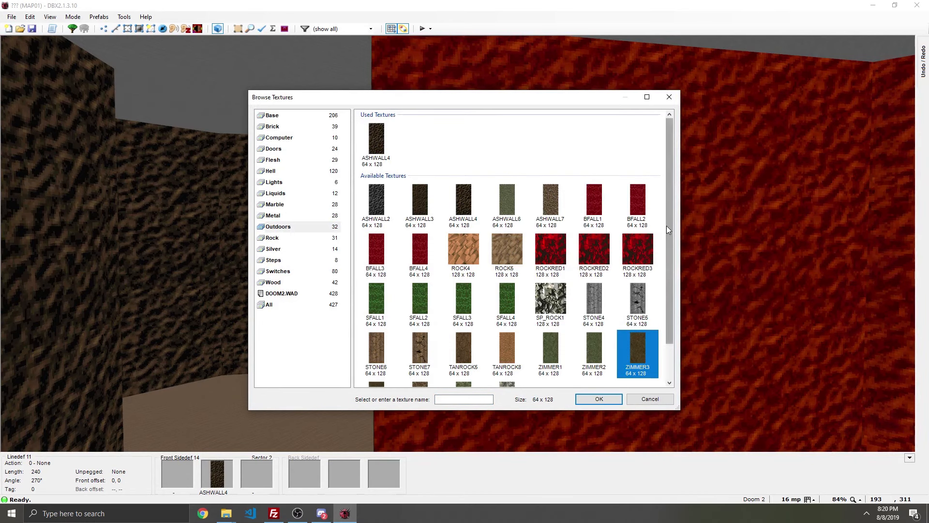
{"action": "scroll", "coordinate": [672, 206], "scroll_direction": "down", "scroll_amount": 1}
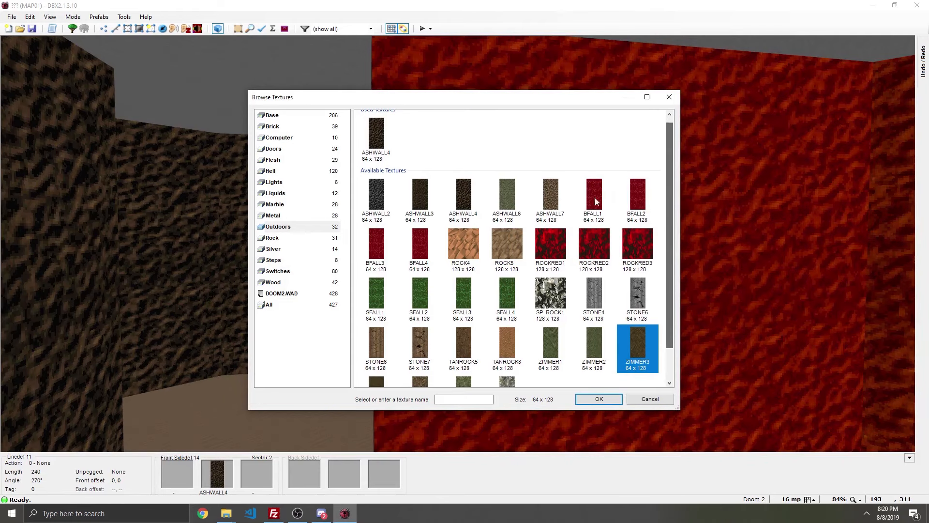
{"action": "left_click", "coordinate": [420, 195]}
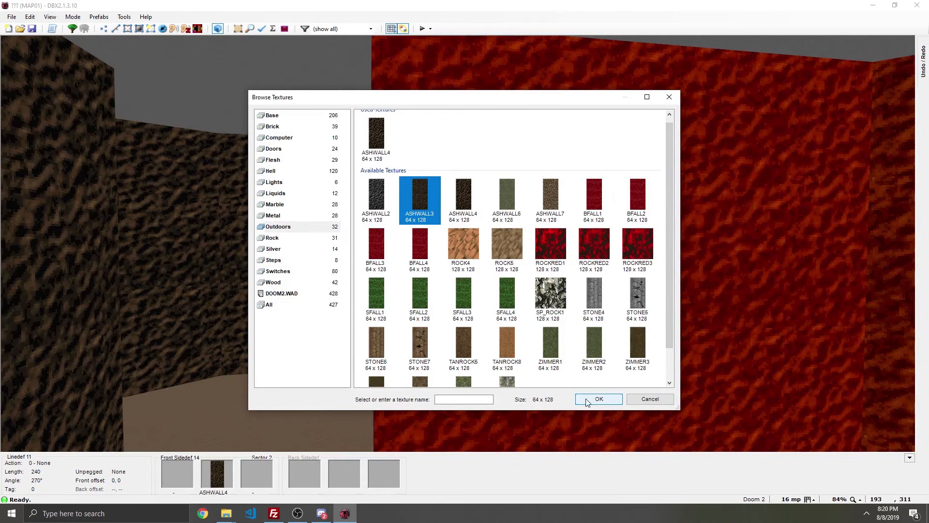
{"action": "left_click", "coordinate": [588, 398]}
{"action": "left_click", "coordinate": [511, 353]}
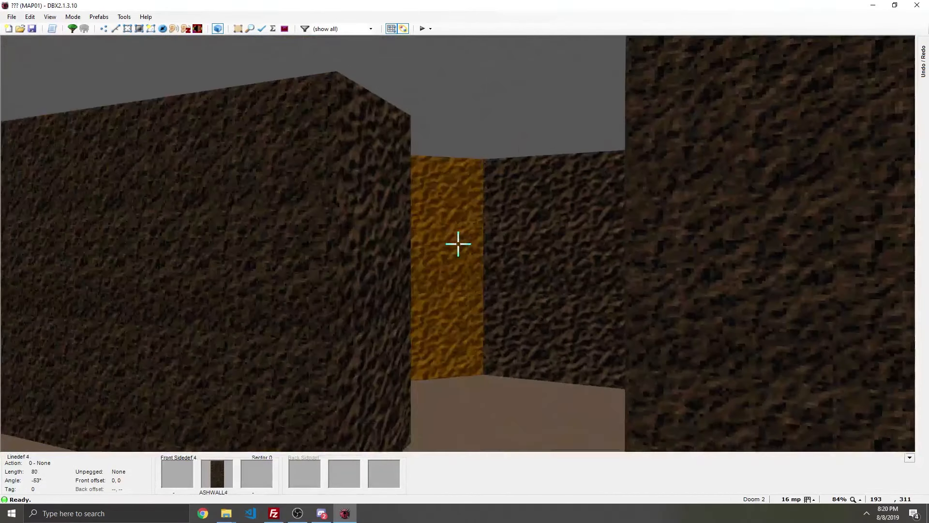
Return to the 2D map and insert a Player 1 start near the octagonal room's south wall in Things Mode, with its angle set to 45.
{"action": "key", "text": "e"}
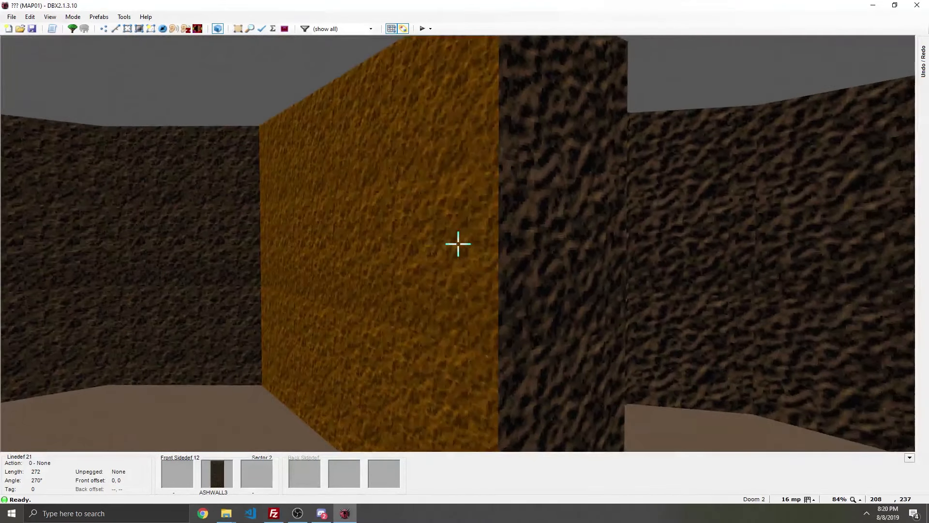
{"action": "key", "text": "q"}
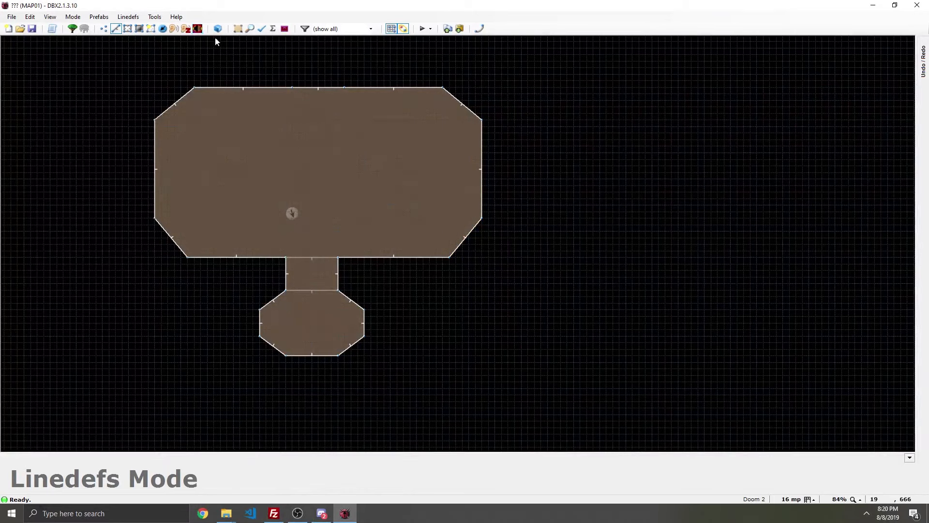
{"action": "left_click", "coordinate": [163, 29]}
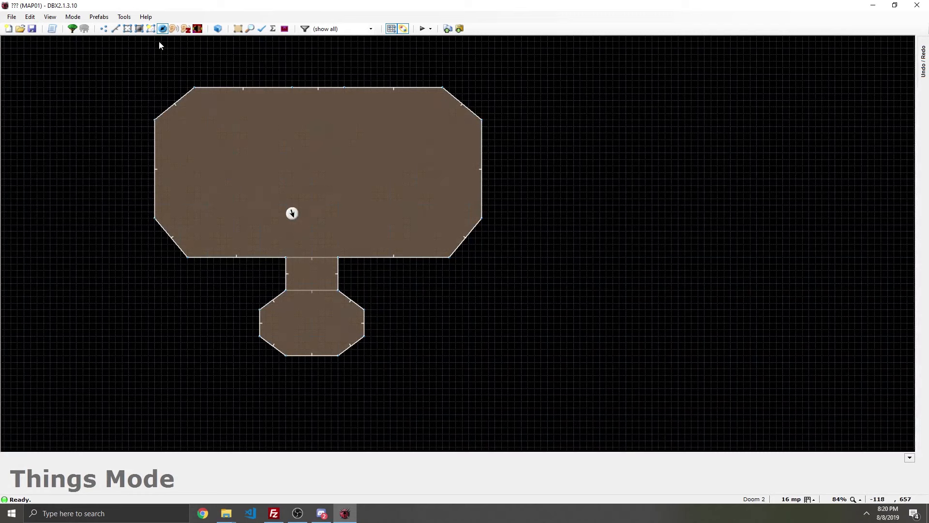
{"action": "right_click", "coordinate": [312, 339]}
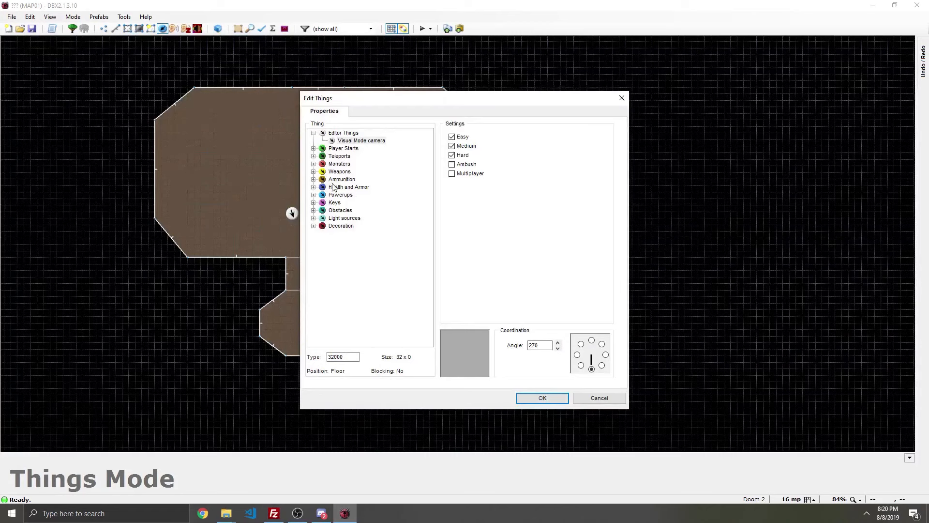
{"action": "left_click", "coordinate": [314, 133]}
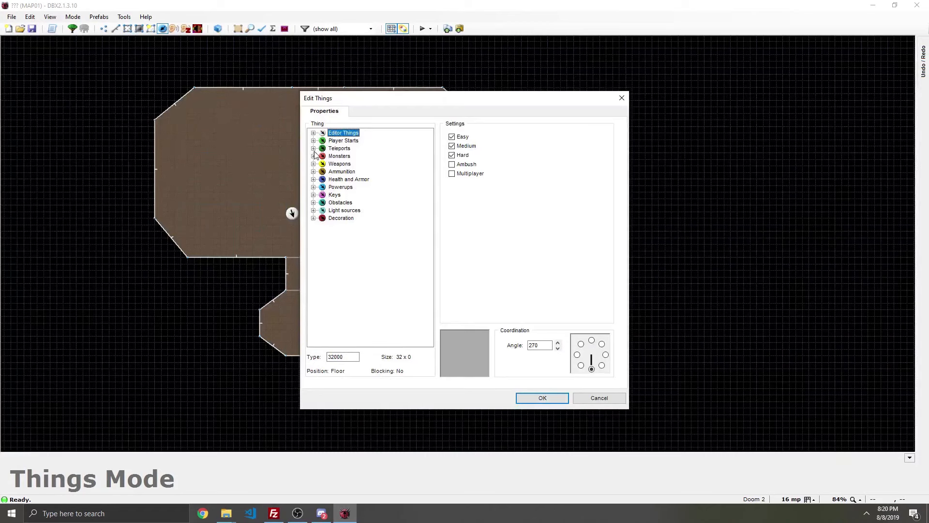
{"action": "left_click", "coordinate": [314, 140]}
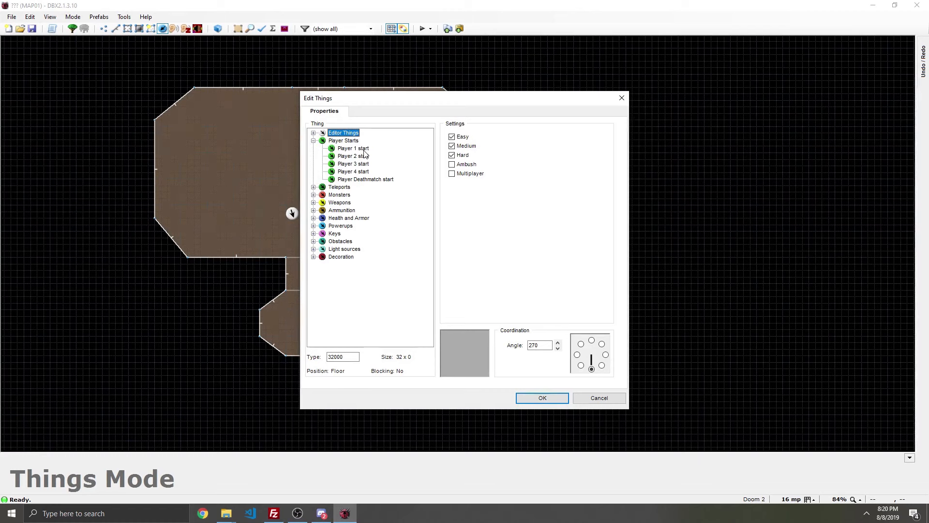
{"action": "left_click", "coordinate": [359, 149]}
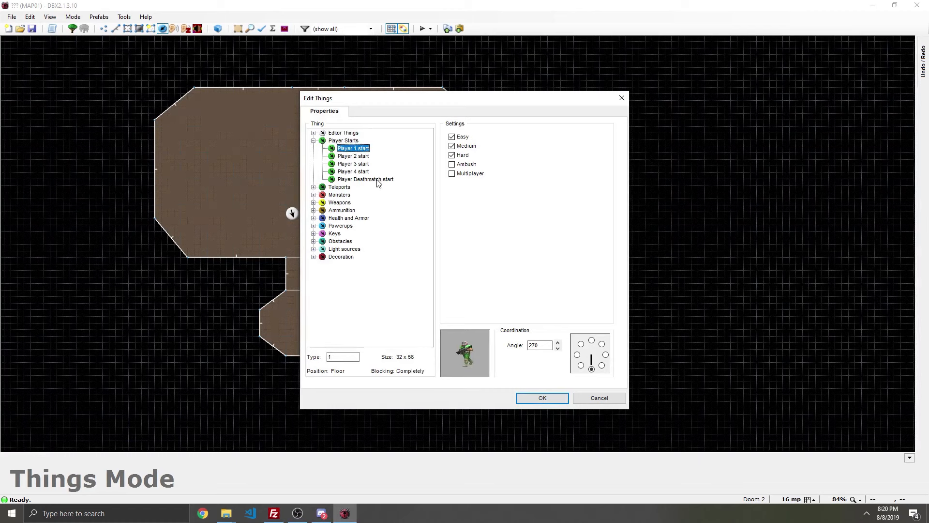
{"action": "left_click", "coordinate": [355, 156]}
{"action": "left_click", "coordinate": [357, 164]}
{"action": "left_click", "coordinate": [359, 172]}
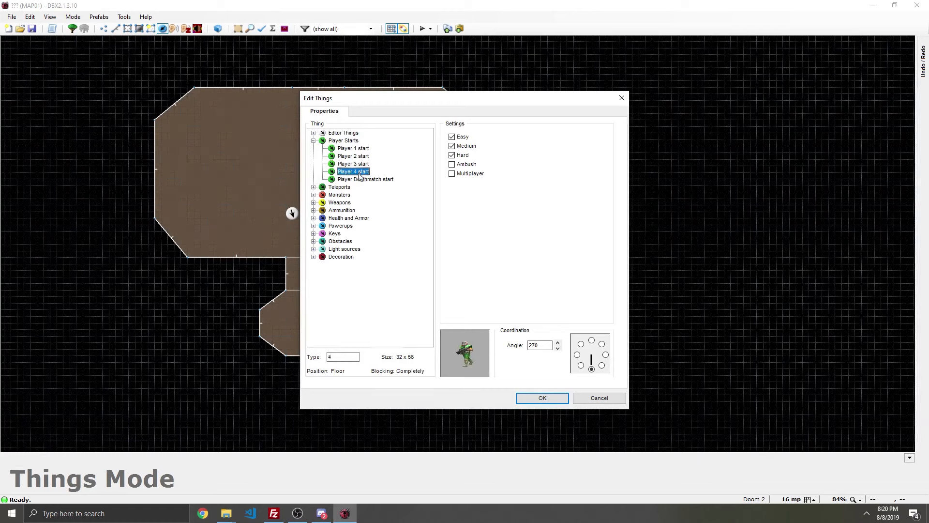
{"action": "left_click", "coordinate": [356, 149]}
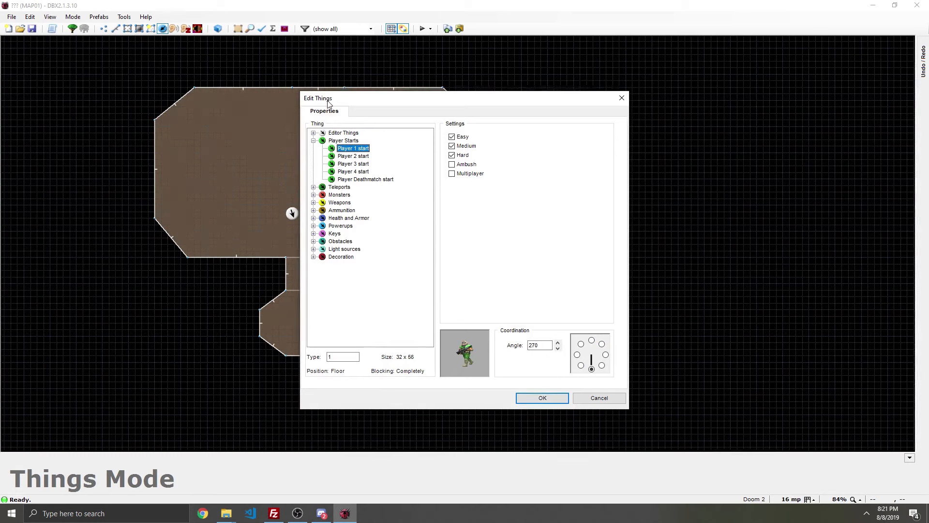
{"action": "left_click", "coordinate": [602, 344]}
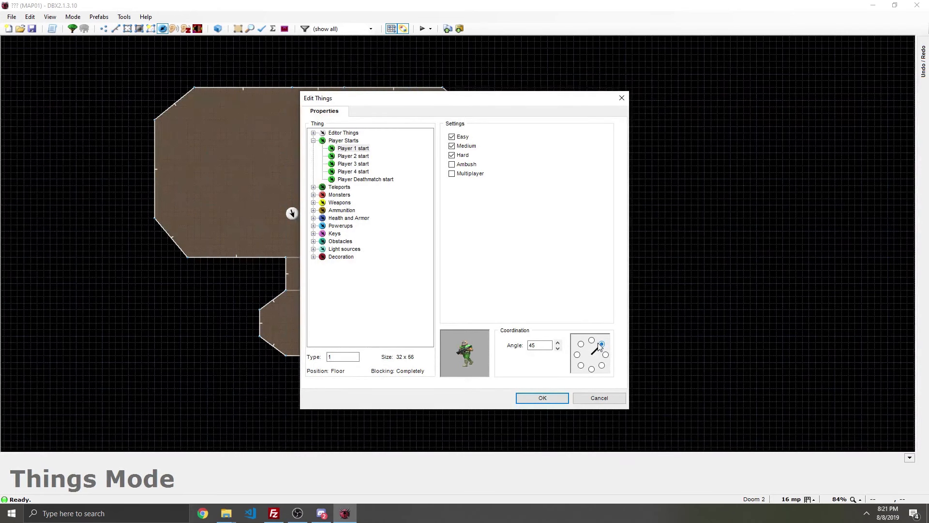
{"action": "left_click", "coordinate": [554, 398]}
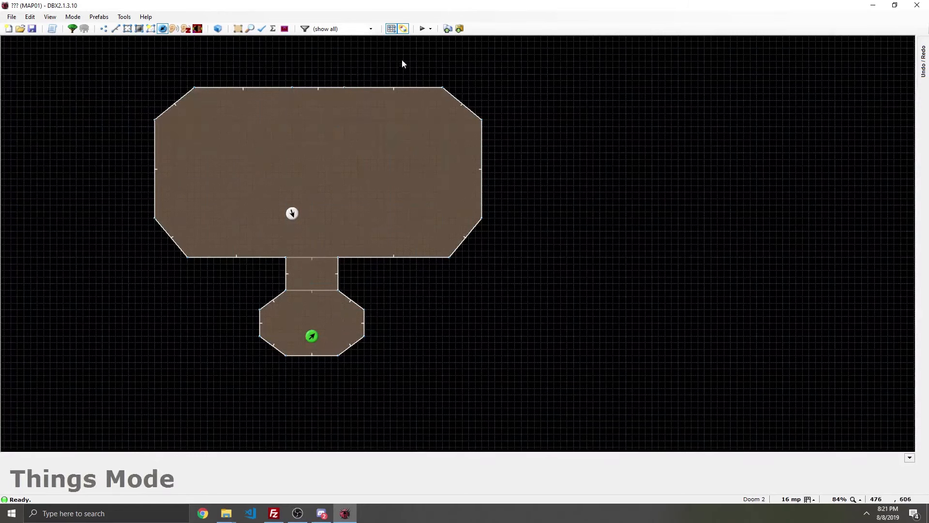
Examine the Player 1 start in the octagonal room from the corridor in Visual Mode, and return to the 2D map.
{"action": "key", "text": "q"}
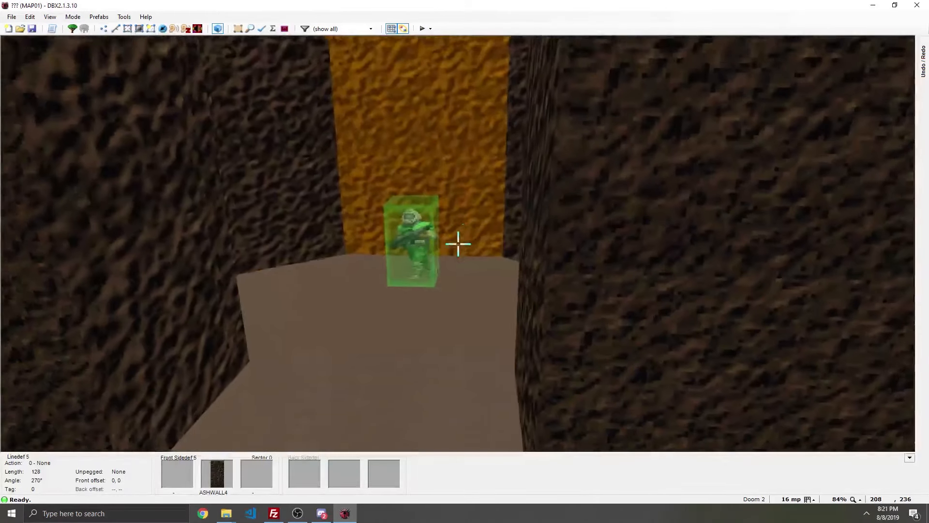
{"action": "key", "text": "e"}
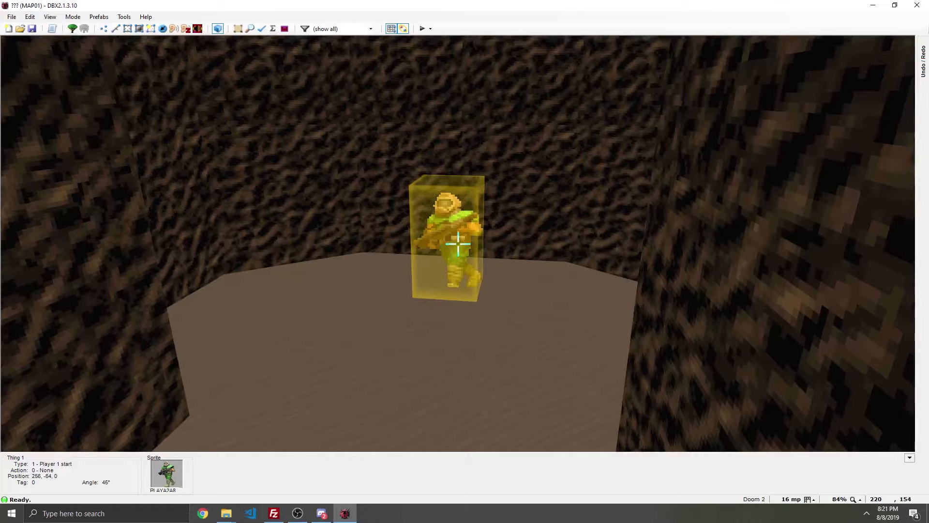
{"action": "key", "text": "e"}
{"action": "key", "text": "e"}
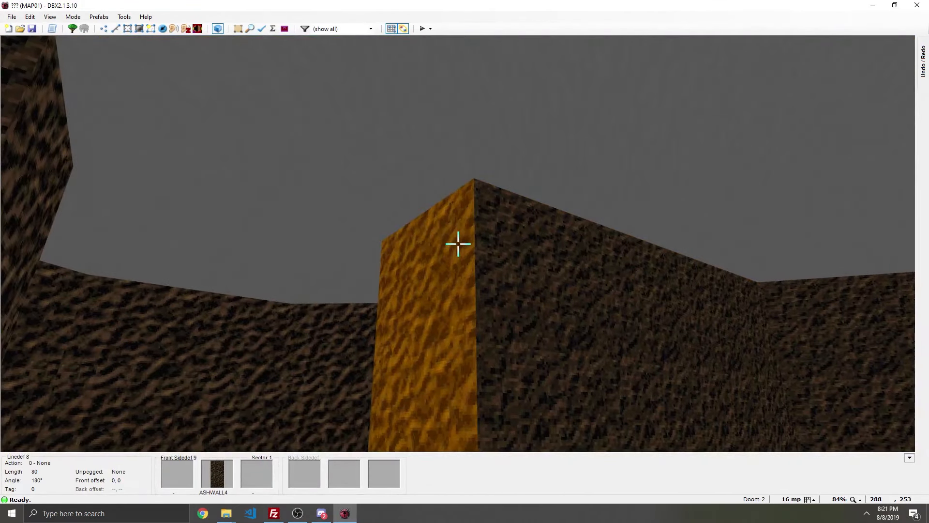
{"action": "key", "text": "e"}
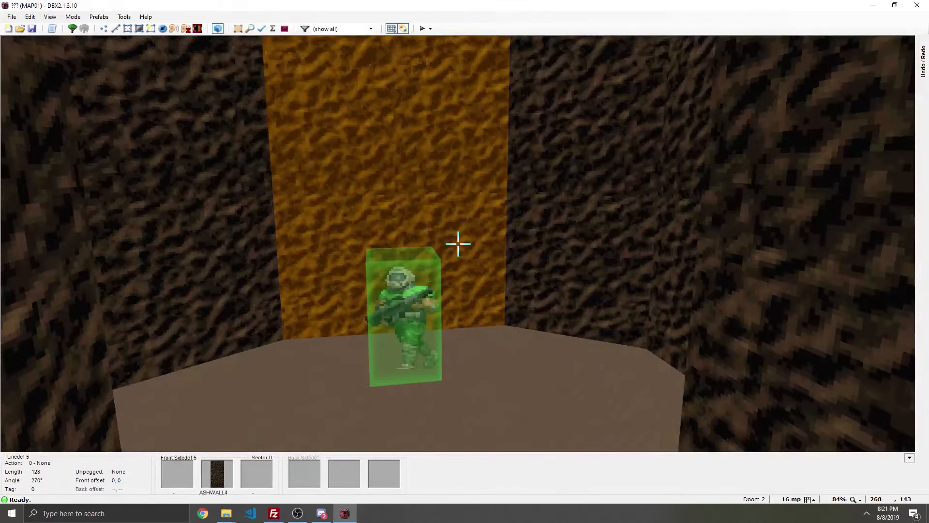
{"action": "key", "text": "w"}
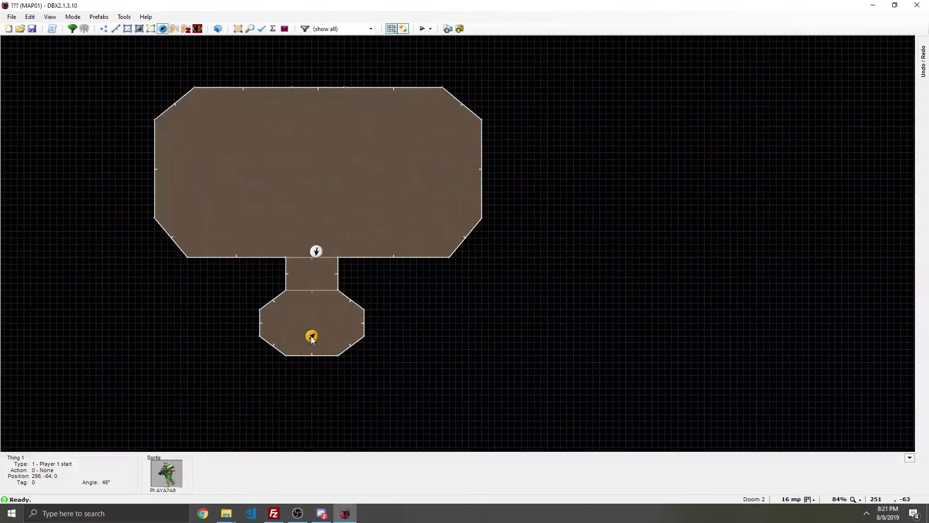
Move the Player 1 start around the octagonal room, leave it beside the southwest diagonal wall, and clear the selection.
{"action": "scroll", "coordinate": [312, 336], "scroll_direction": "up", "scroll_amount": 3}
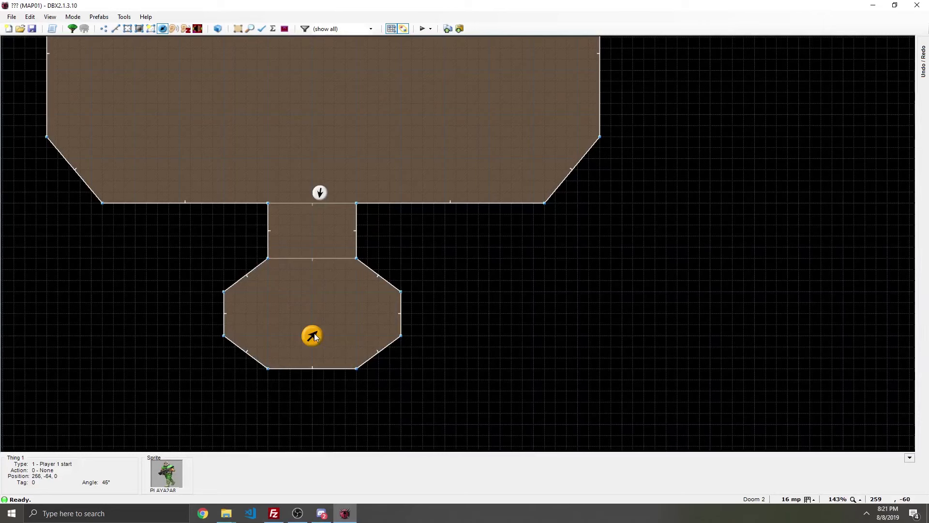
{"action": "left_click_drag", "start_coordinate": [315, 334], "coordinate": [244, 331]}
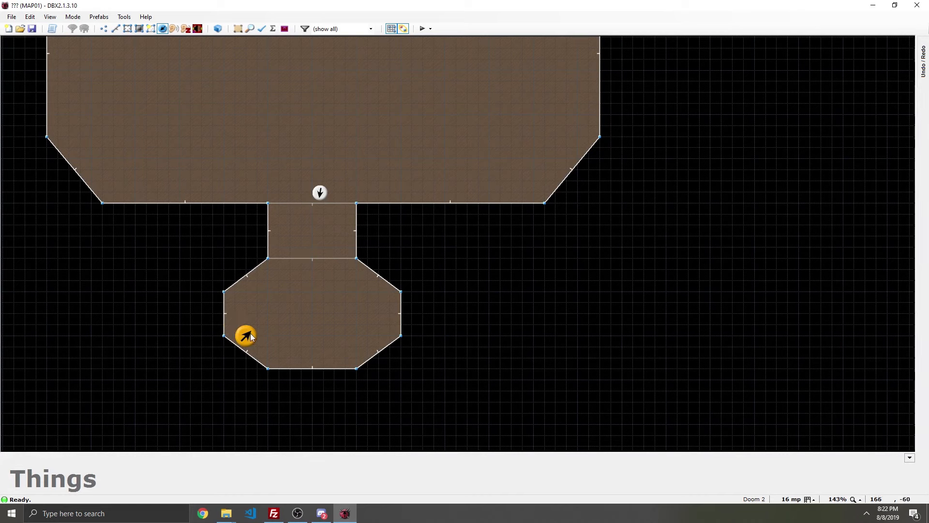
{"action": "left_click_drag", "start_coordinate": [247, 332], "coordinate": [293, 328]}
{"action": "left_click_drag", "start_coordinate": [328, 317], "coordinate": [316, 317]}
{"action": "mouse_move", "coordinate": [270, 335]}
{"action": "left_mouse_down"}
{"action": "mouse_move", "coordinate": [286, 317]}
{"action": "mouse_move", "coordinate": [262, 342]}
{"action": "mouse_move", "coordinate": [271, 299]}
{"action": "mouse_move", "coordinate": [365, 286]}
{"action": "mouse_move", "coordinate": [260, 337]}
{"action": "left_mouse_up"}
{"action": "key", "text": "t"}
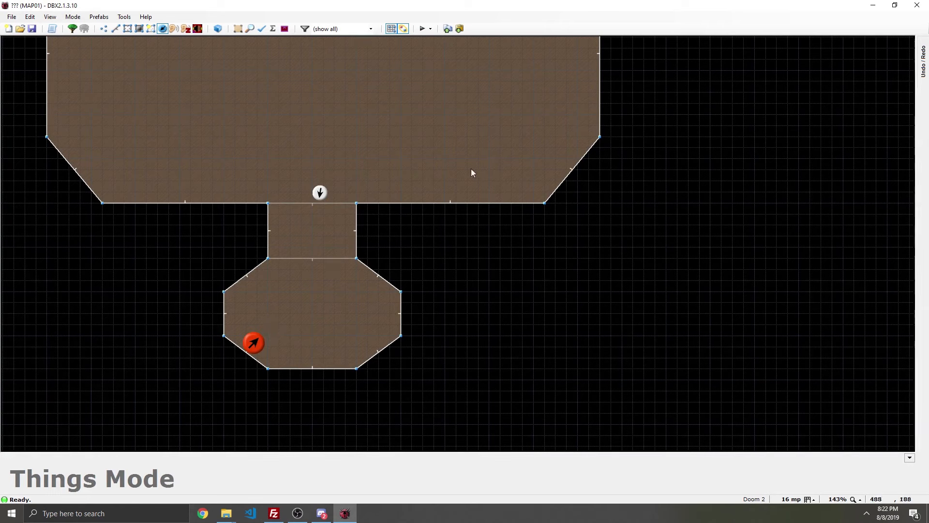
{"action": "left_click", "coordinate": [459, 256]}
Examine the relocated player start and the large room in Visual Mode, including one wall's linedef properties, and return to the 2D map.
{"action": "scroll", "coordinate": [345, 161], "scroll_direction": "down", "scroll_amount": 3}
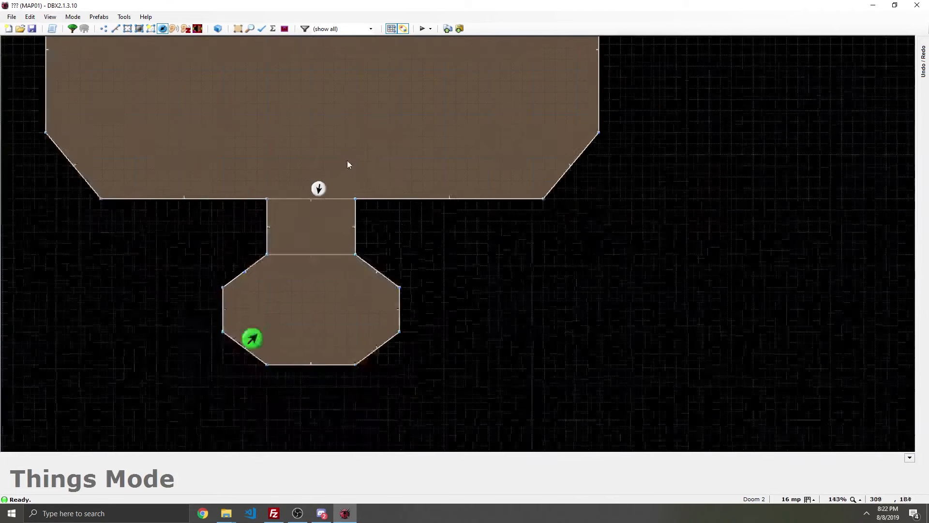
{"action": "key", "text": "w"}
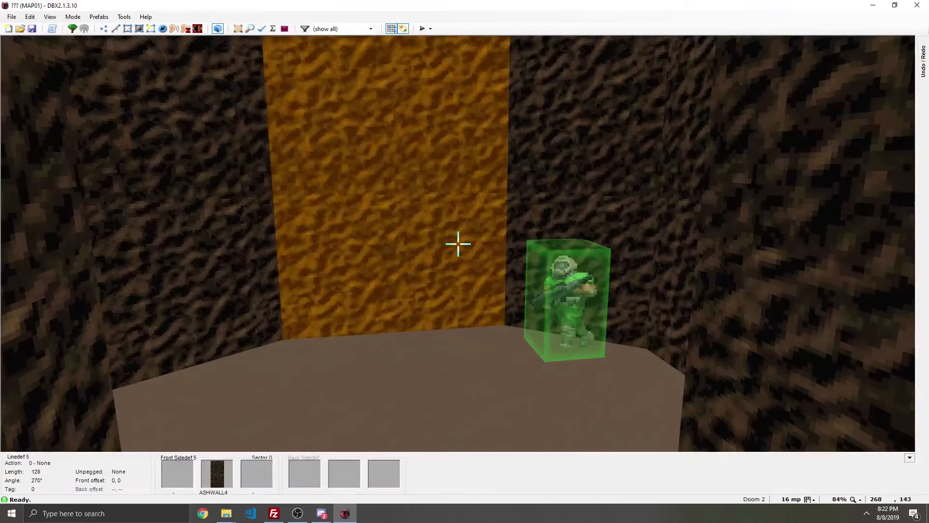
{"action": "key", "text": "e"}
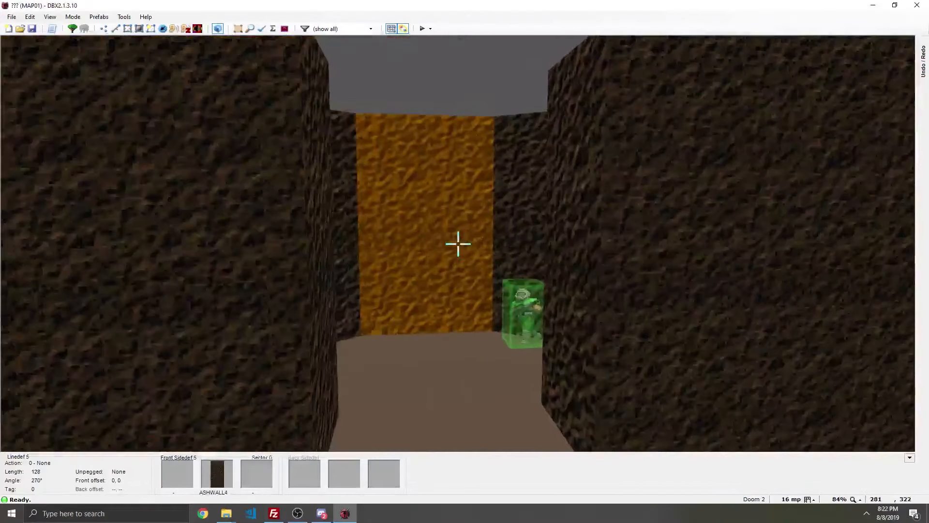
{"action": "key", "text": "a"}
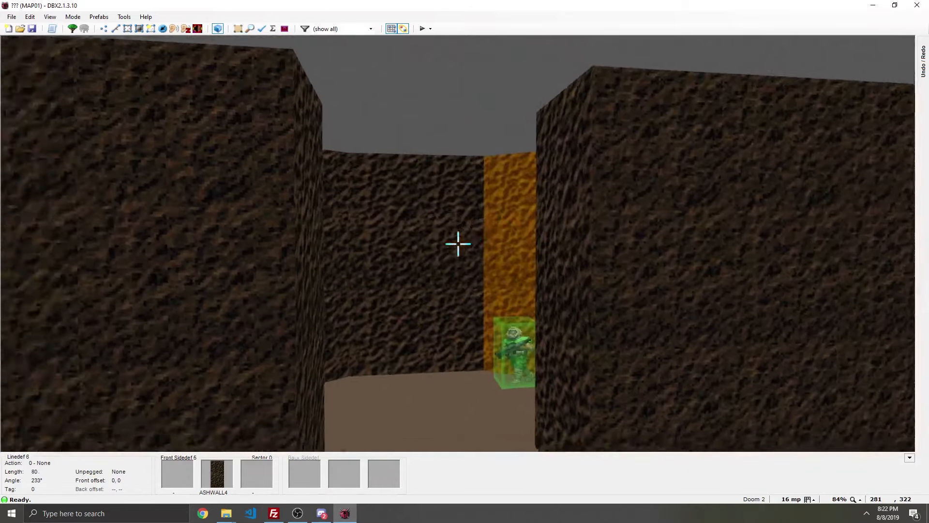
{"action": "key", "text": "e"}
{"action": "key", "text": "e"}
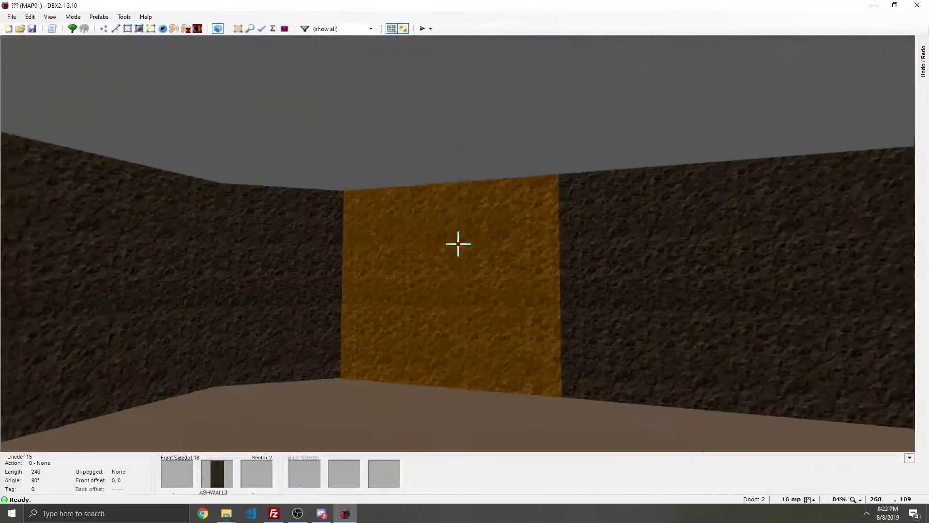
{"action": "right_click", "coordinate": [458, 243]}
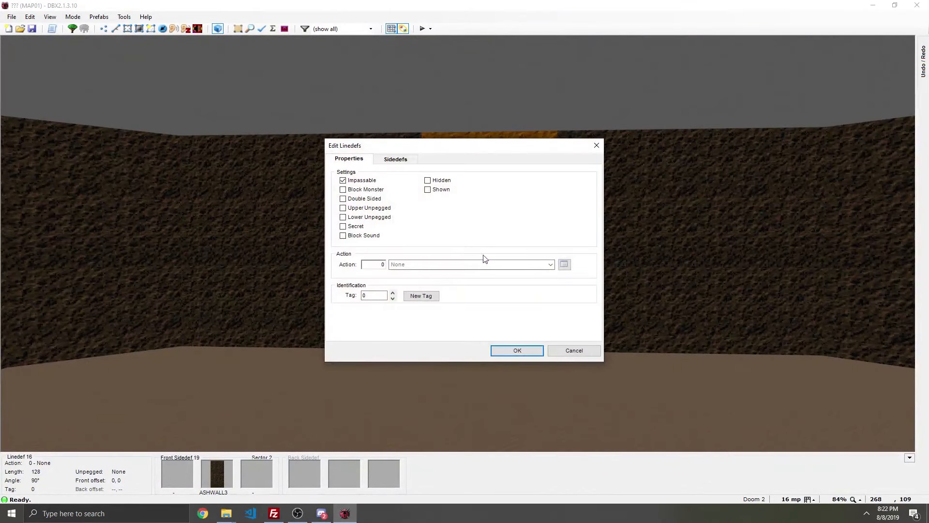
{"action": "left_click", "coordinate": [581, 352]}
{"action": "key", "text": "q"}
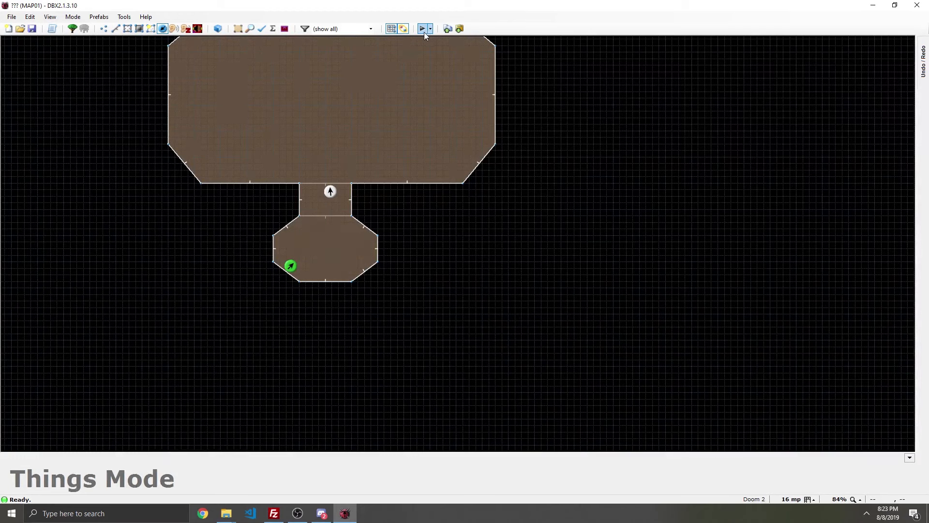
Launch a test play of the map and walk from the player start into the large room to check the walls and ceiling.
{"action": "left_click", "coordinate": [423, 29]}
{"action": "left_click", "coordinate": [423, 30]}
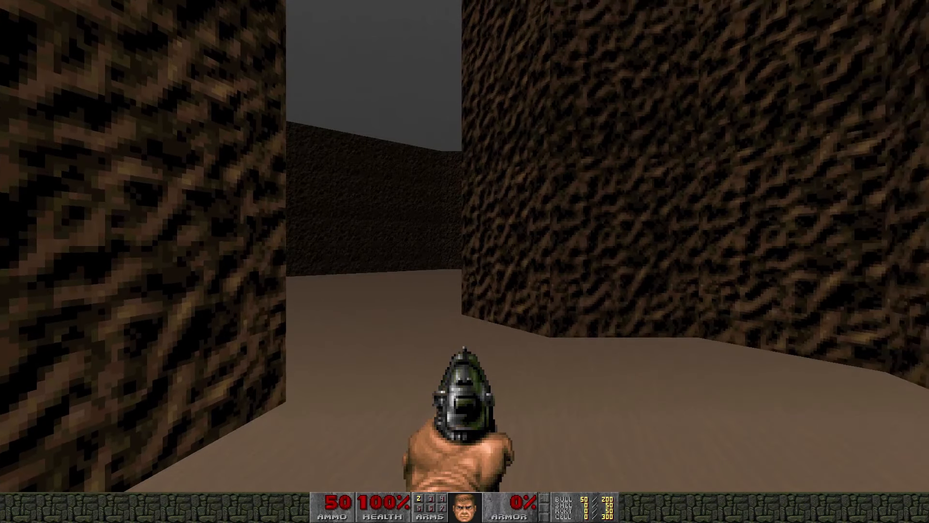
{"action": "key", "text": "w"}
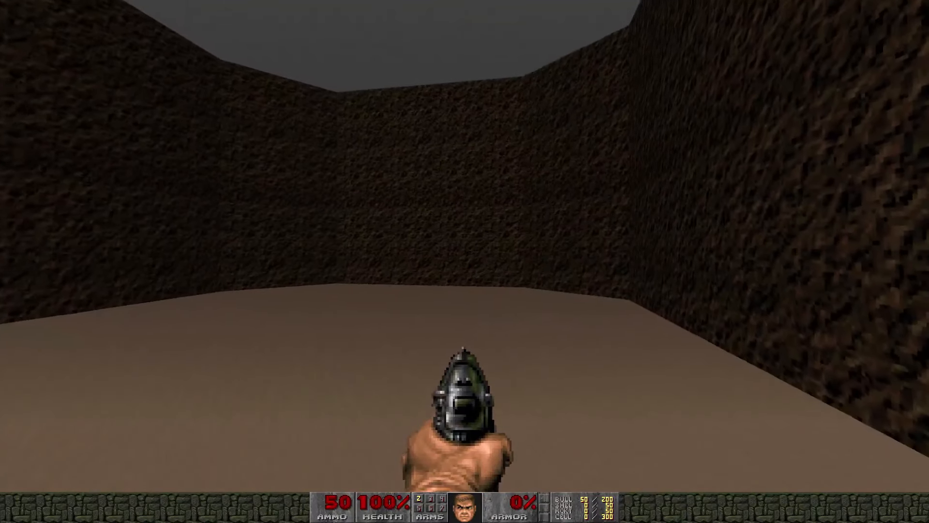
{"action": "key", "text": "w"}
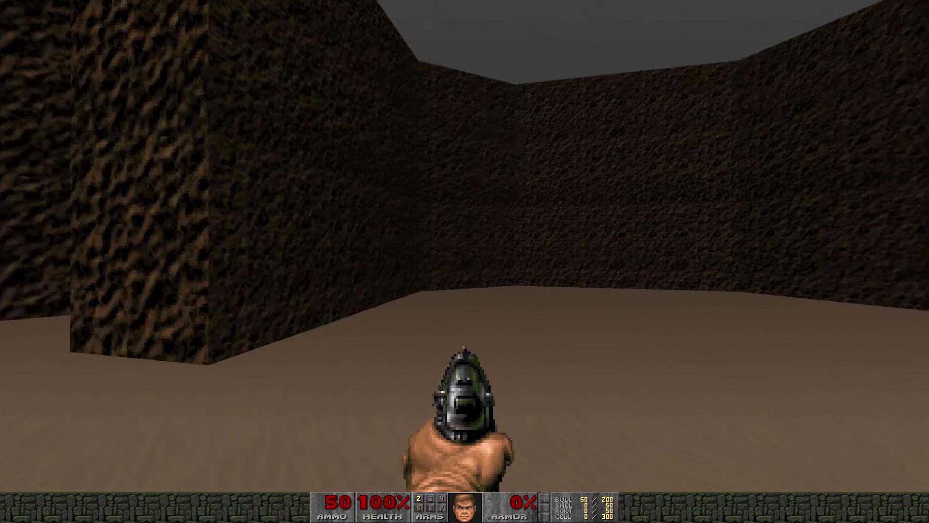
{"action": "key", "text": "s"}
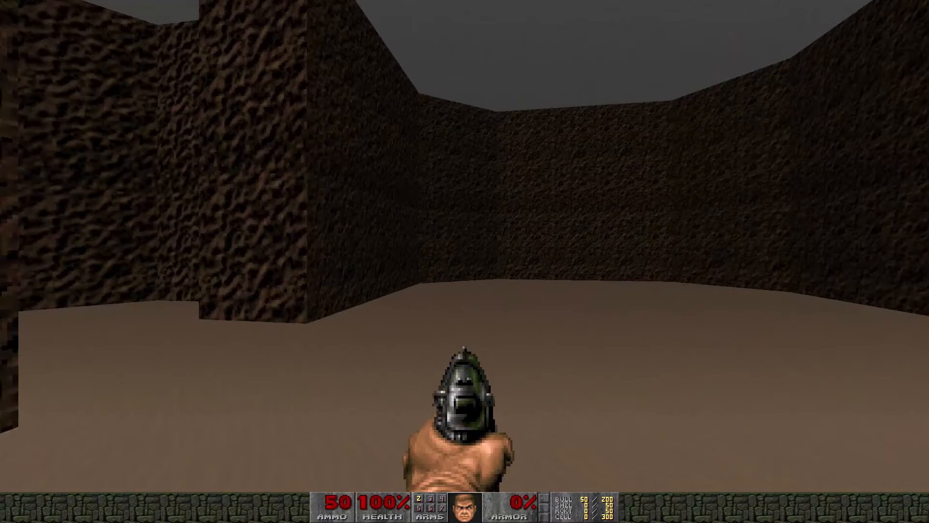
Quit the test game, confirm the exit, and return to the map editor.
{"action": "key", "text": "Escape"}
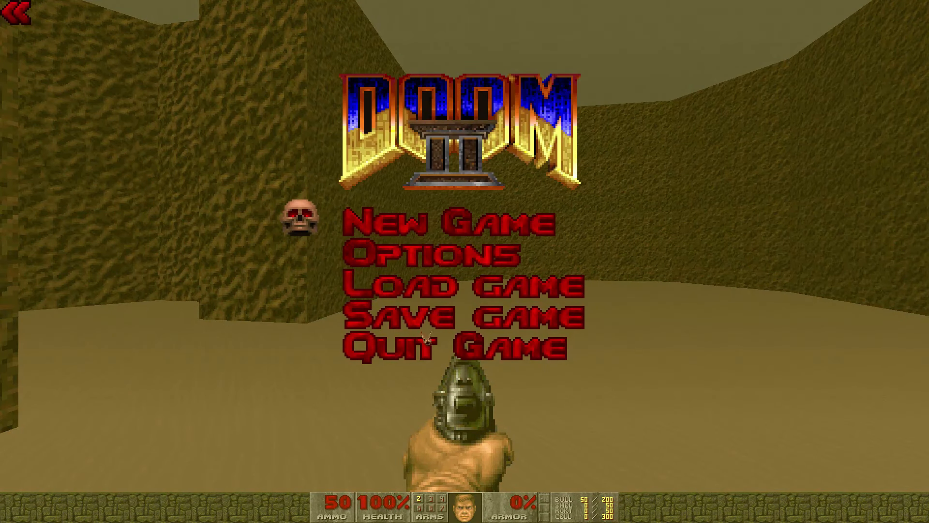
{"action": "left_click", "coordinate": [437, 341]}
{"action": "key", "text": "Escape"}
{"action": "left_click", "coordinate": [463, 346]}
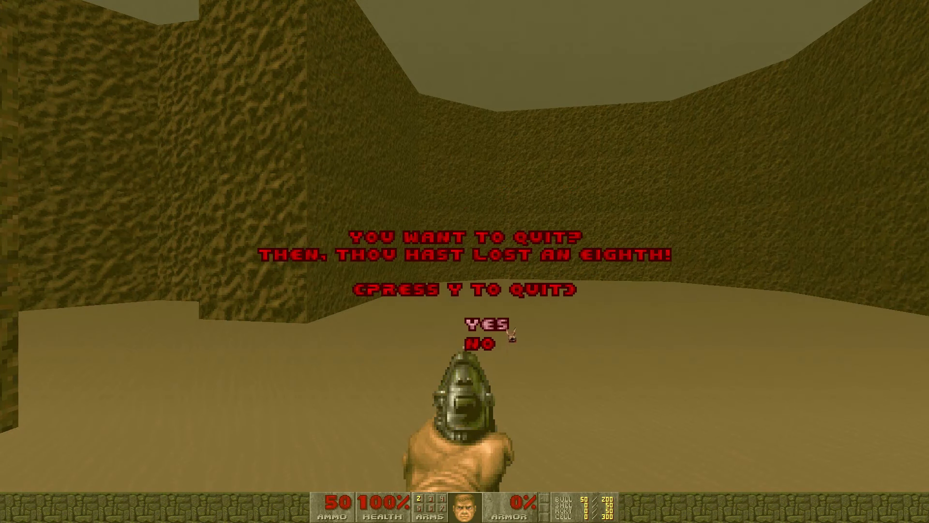
{"action": "left_click", "coordinate": [510, 334]}
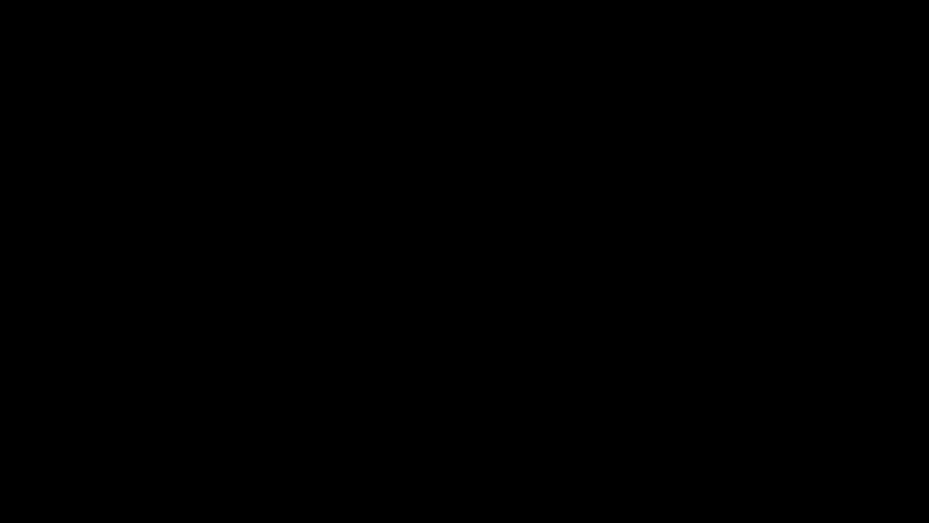
{"action": "scroll", "coordinate": [408, 192], "scroll_direction": "down", "scroll_amount": 1}
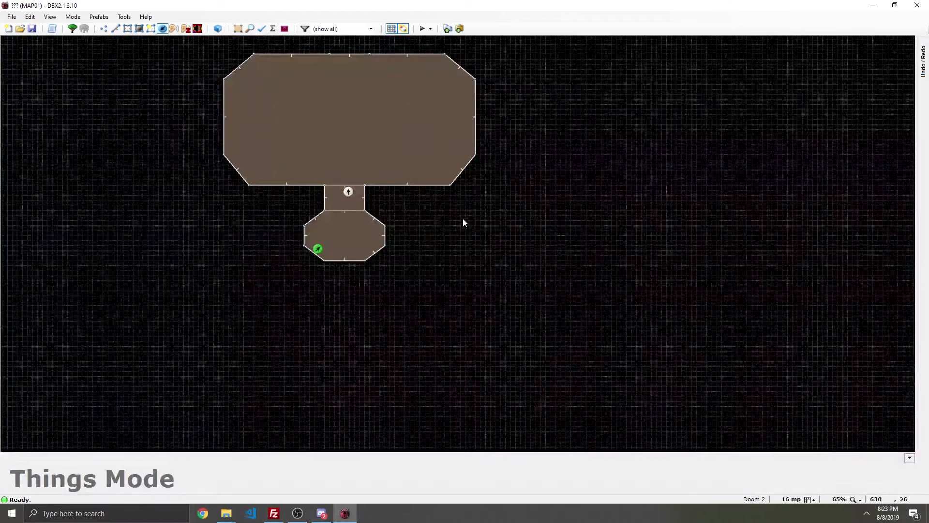
{"action": "key", "text": "q"}
{"action": "key", "text": "q"}
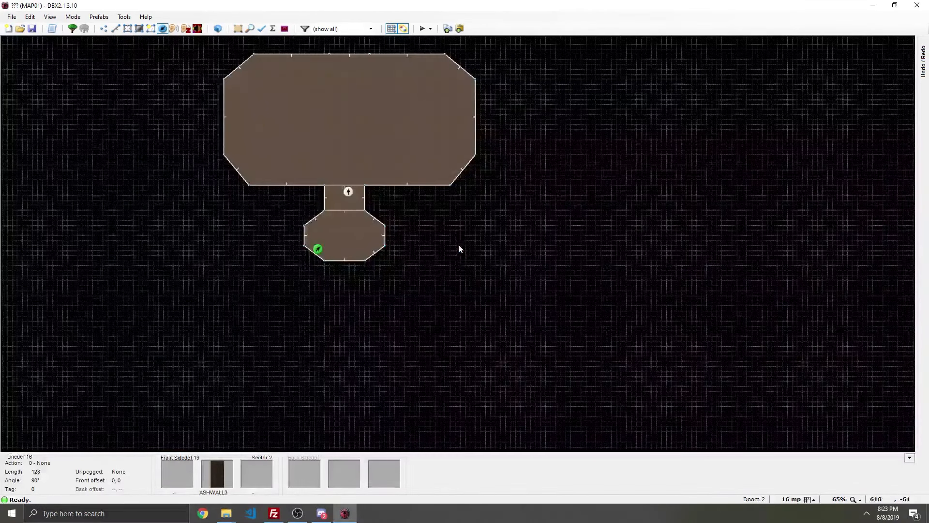
{"action": "right_click_drag", "start_coordinate": [411, 189], "coordinate": [446, 210]}
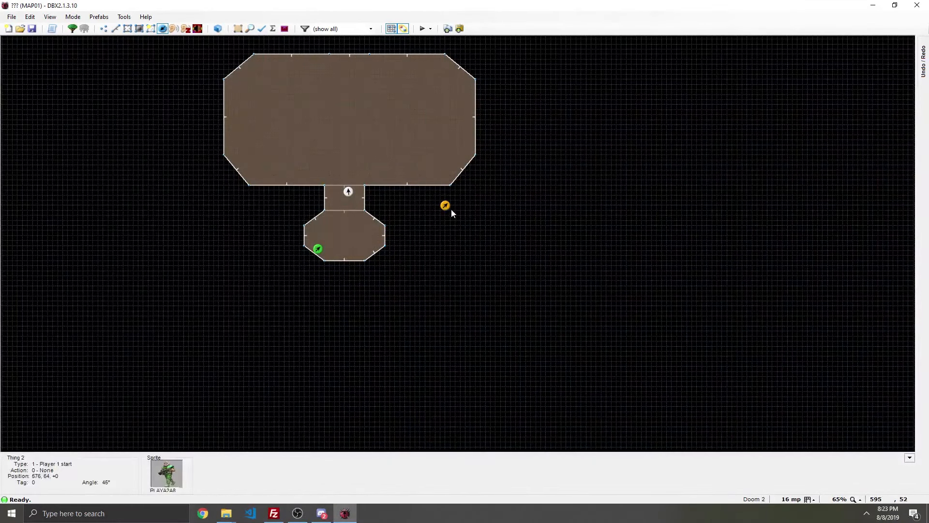
{"action": "key", "text": "Delete"}
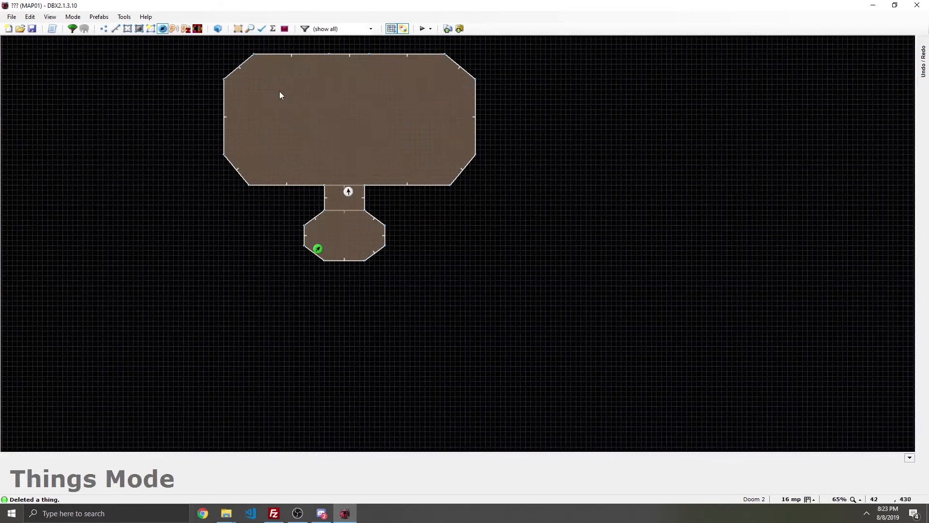
{"action": "key", "text": "d"}
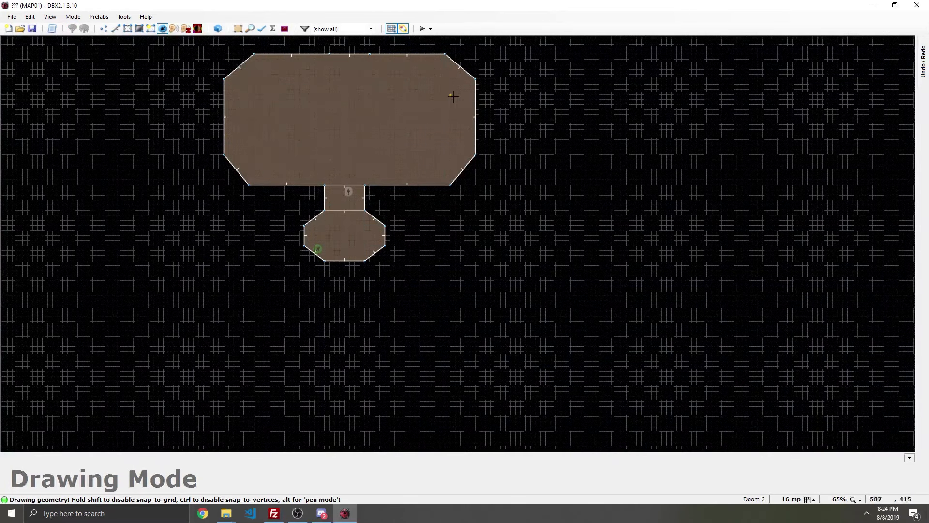
{"action": "scroll", "coordinate": [460, 92], "scroll_direction": "up", "scroll_amount": 2}
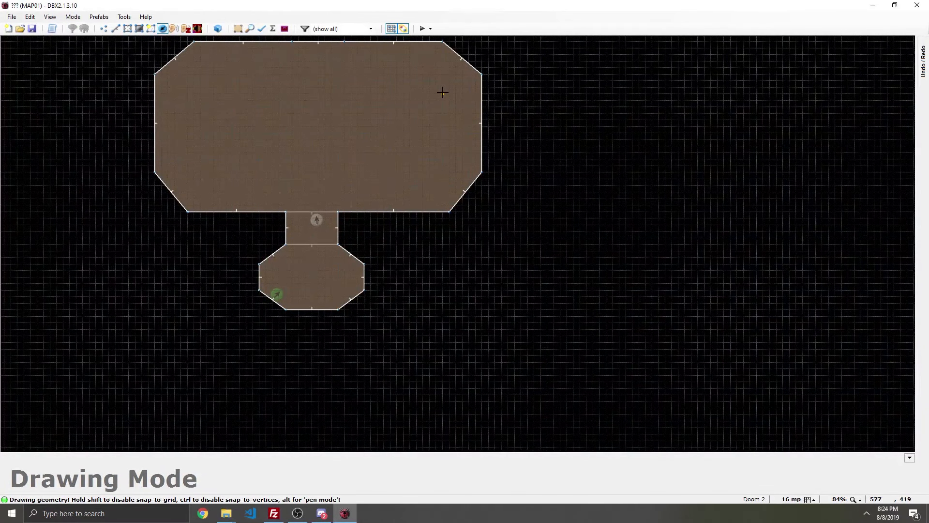
In Visual Mode, select the ceilings of all three sectors and choose F_SKY1 from the DOOM2.WAD flats as their ceiling texture.
{"action": "key", "text": "w"}
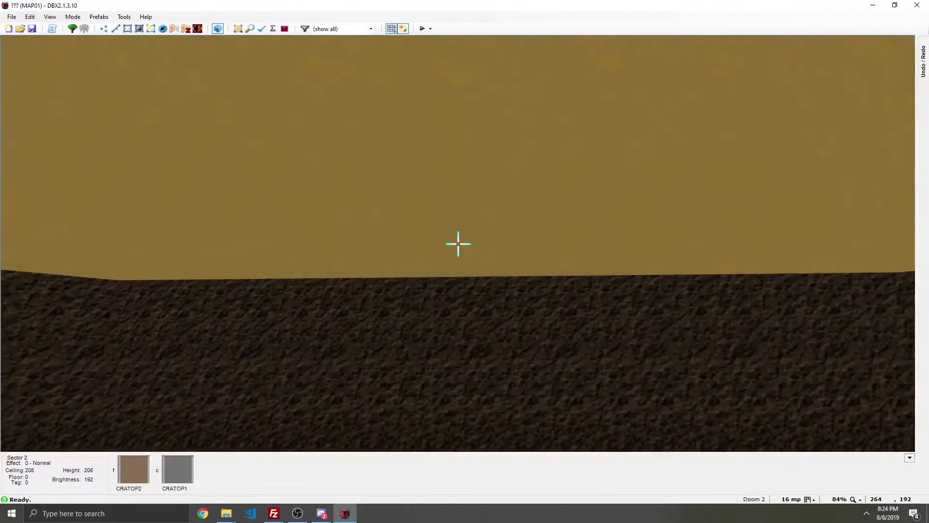
{"action": "key", "text": "e"}
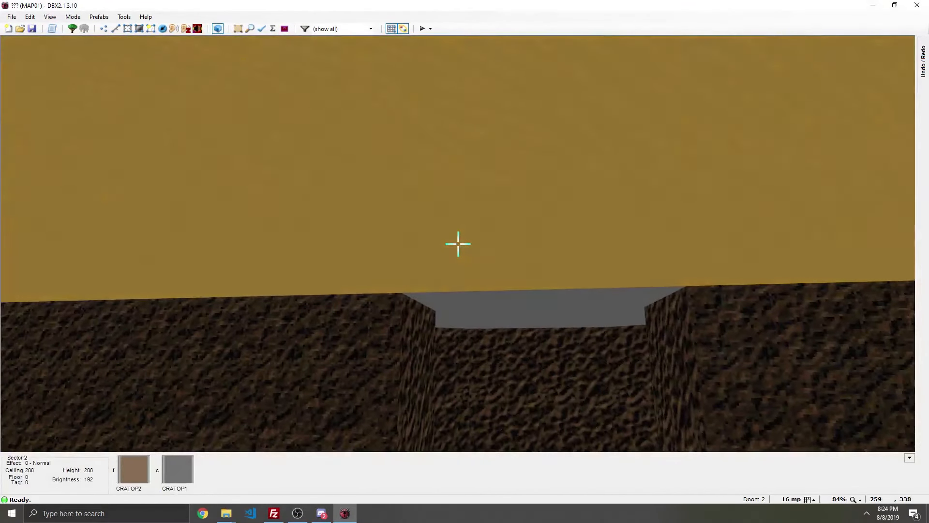
{"action": "left_click", "coordinate": [458, 243]}
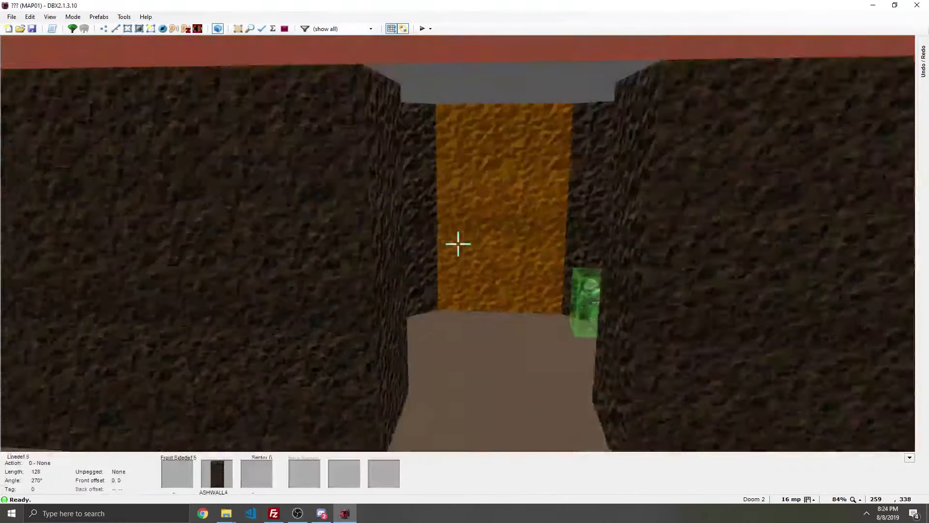
{"action": "key", "text": "e"}
{"action": "left_click", "coordinate": [458, 244]}
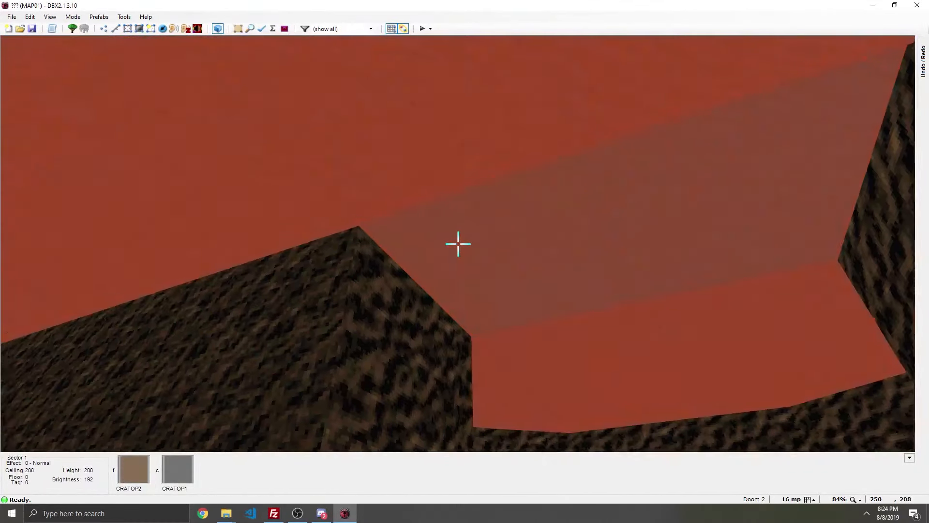
{"action": "right_click", "coordinate": [458, 244]}
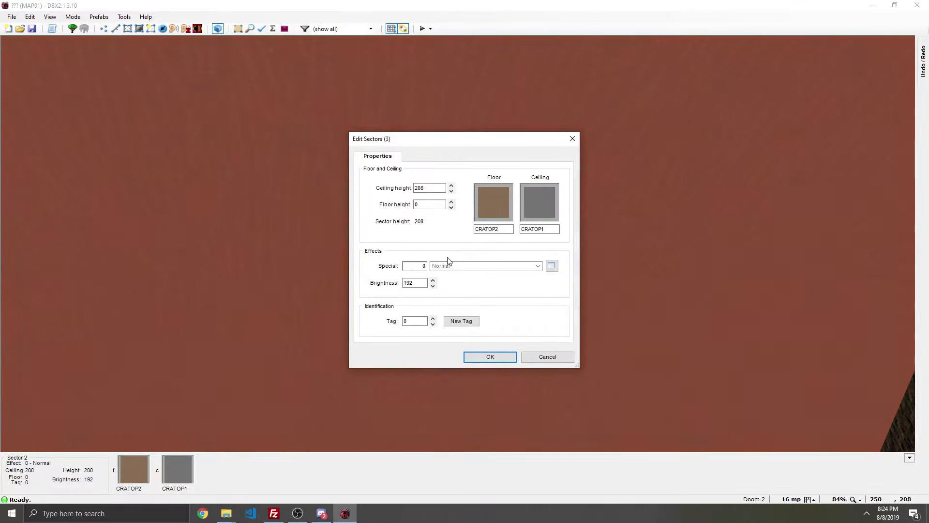
{"action": "left_click", "coordinate": [542, 202]}
{"action": "left_click", "coordinate": [286, 294]}
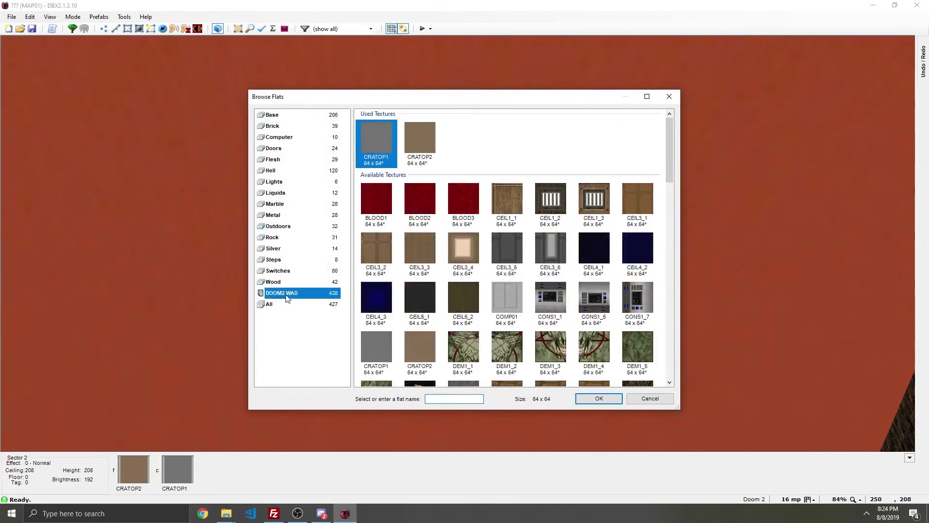
{"action": "scroll", "coordinate": [394, 304], "scroll_direction": "down", "scroll_amount": 2}
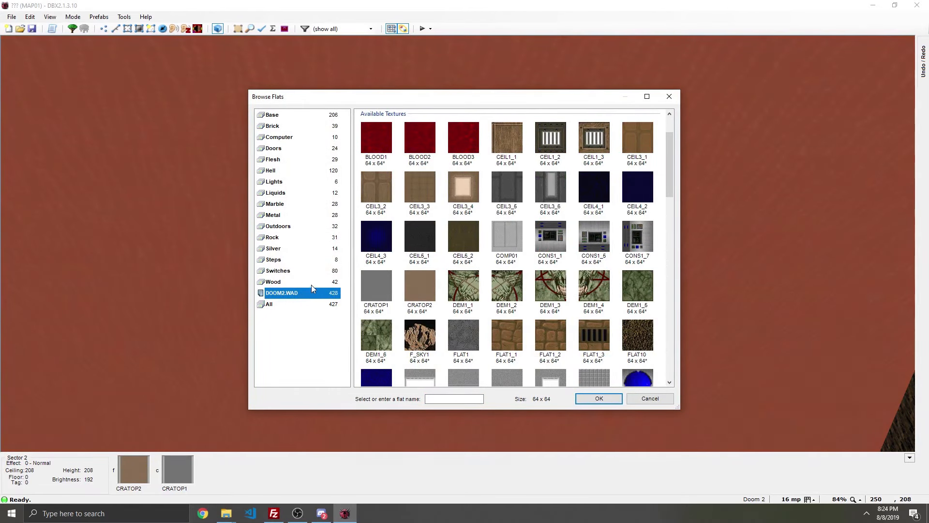
{"action": "left_click", "coordinate": [286, 227]}
{"action": "scroll", "coordinate": [465, 300], "scroll_direction": "down", "scroll_amount": 1}
{"action": "scroll", "coordinate": [462, 280], "scroll_direction": "up", "scroll_amount": 2}
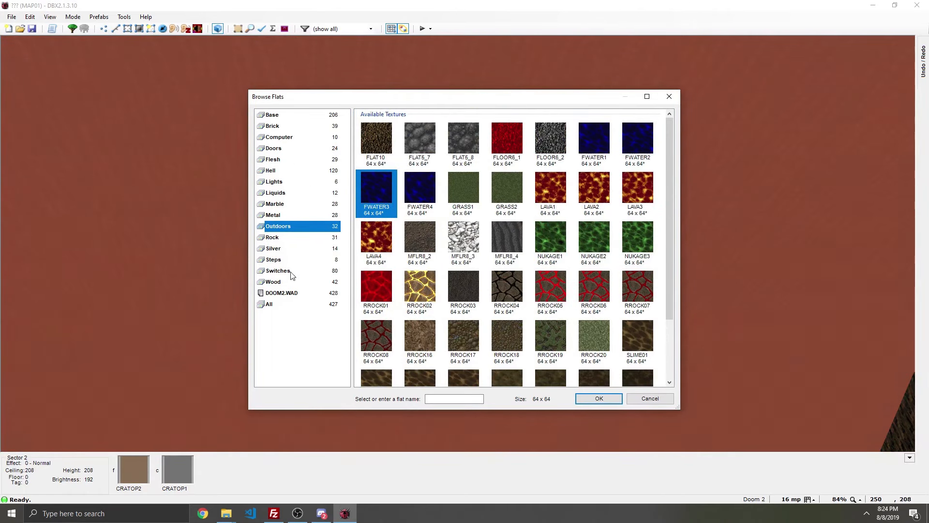
{"action": "left_click", "coordinate": [286, 294]}
{"action": "scroll", "coordinate": [416, 228], "scroll_direction": "down", "scroll_amount": 3}
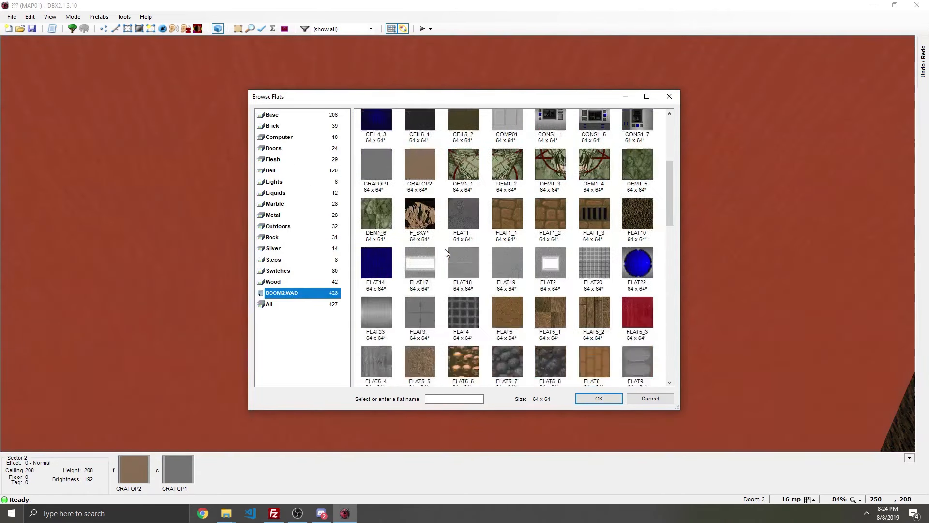
{"action": "left_click", "coordinate": [420, 213]}
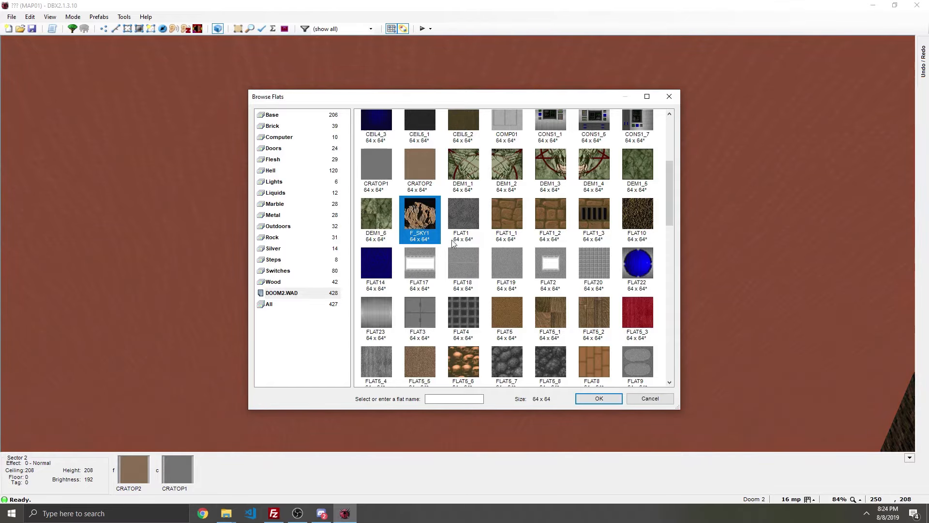
{"action": "left_click", "coordinate": [605, 399]}
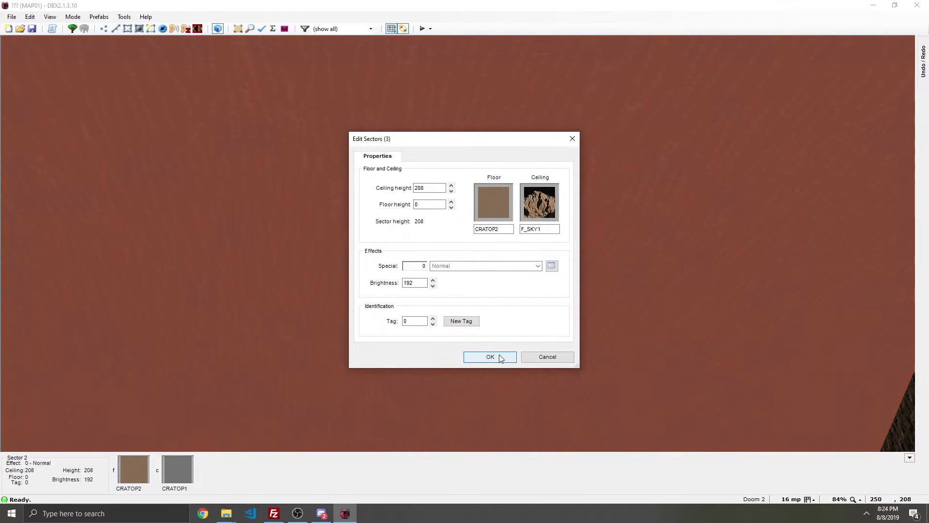
Compare several rock flats for the three sectors' floors, choose FLOOR6_2, and apply the sector changes.
{"action": "left_click", "coordinate": [506, 199]}
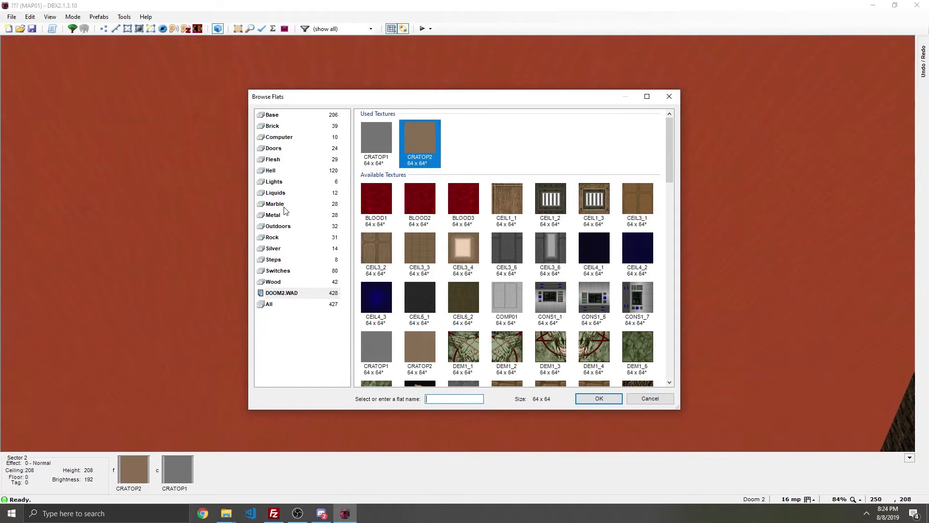
{"action": "left_click", "coordinate": [280, 239]}
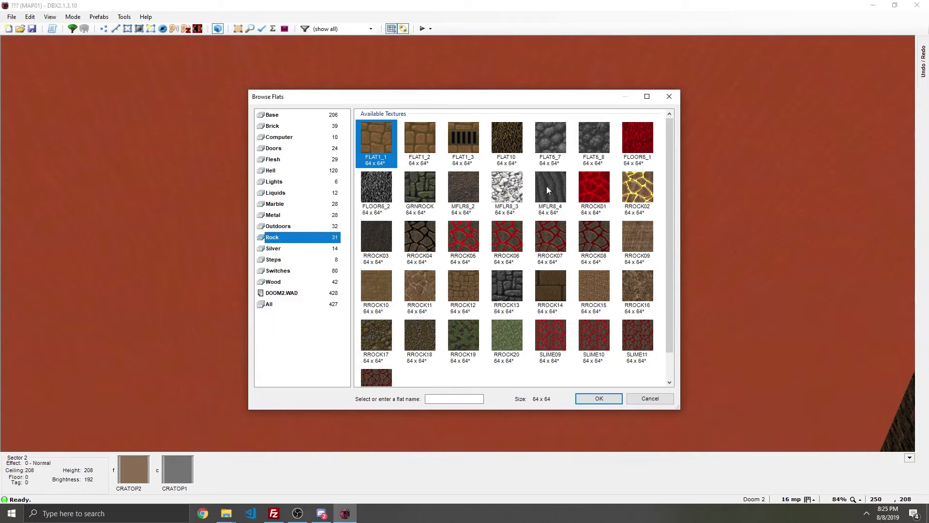
{"action": "left_click", "coordinate": [468, 193]}
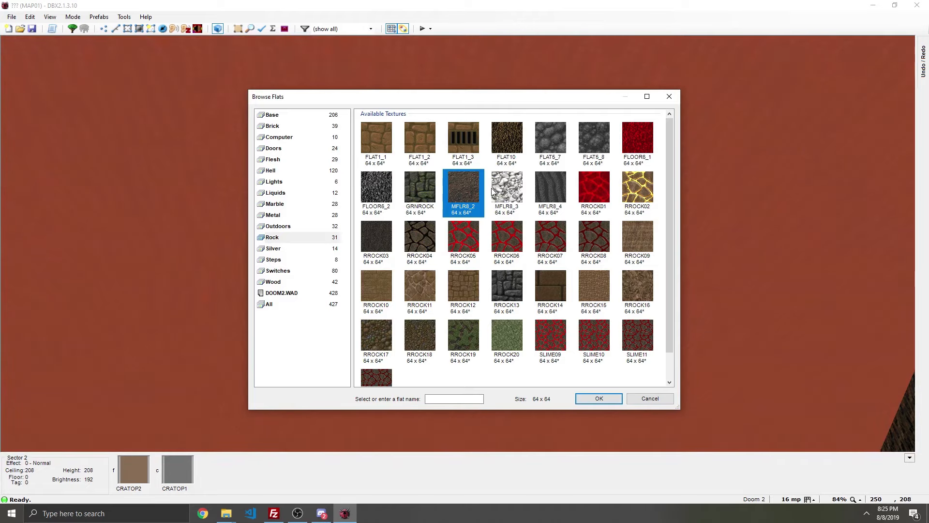
{"action": "left_click", "coordinate": [428, 336]}
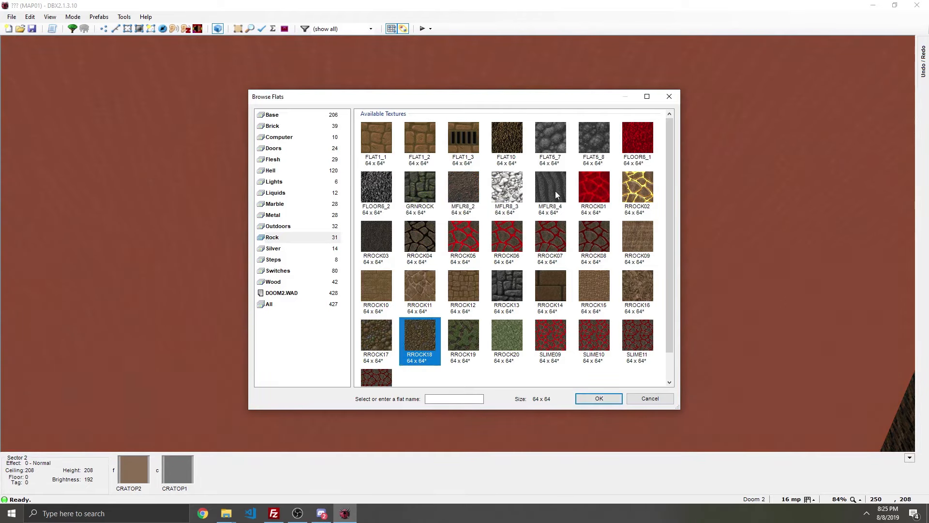
{"action": "left_click", "coordinate": [389, 233]}
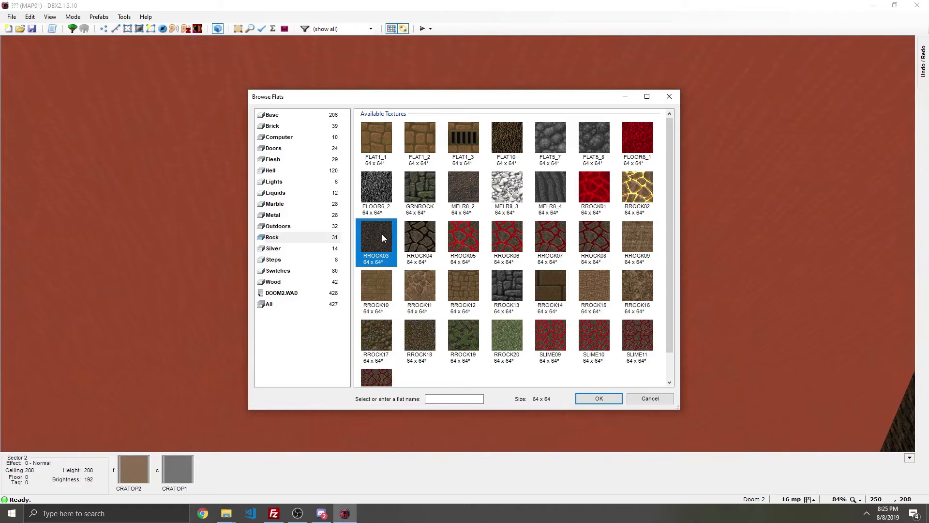
{"action": "left_click", "coordinate": [561, 198]}
{"action": "left_click", "coordinate": [559, 138]}
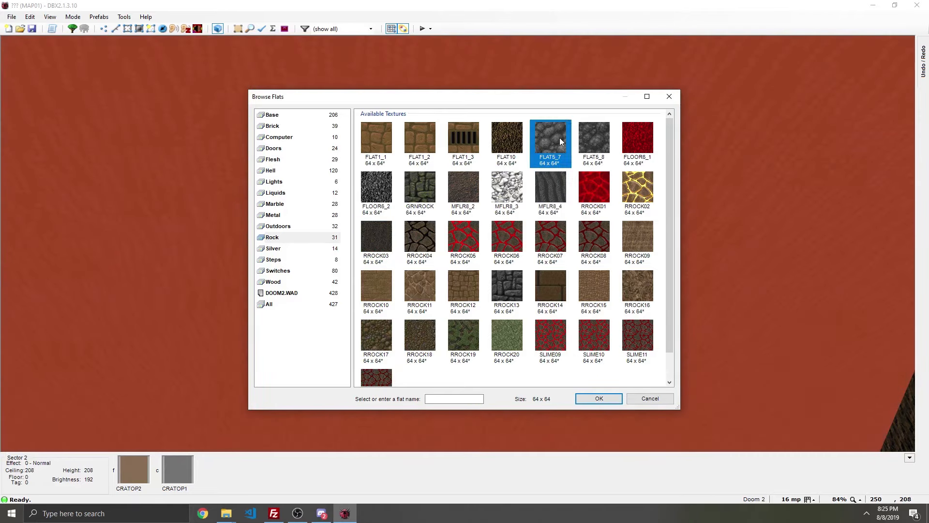
{"action": "left_click", "coordinate": [388, 186]}
{"action": "double_click", "coordinate": [387, 182]}
Return to the 2D map, launch another test play, and walk into the large room to inspect the sky and rock floor.
{"action": "key", "text": "q"}
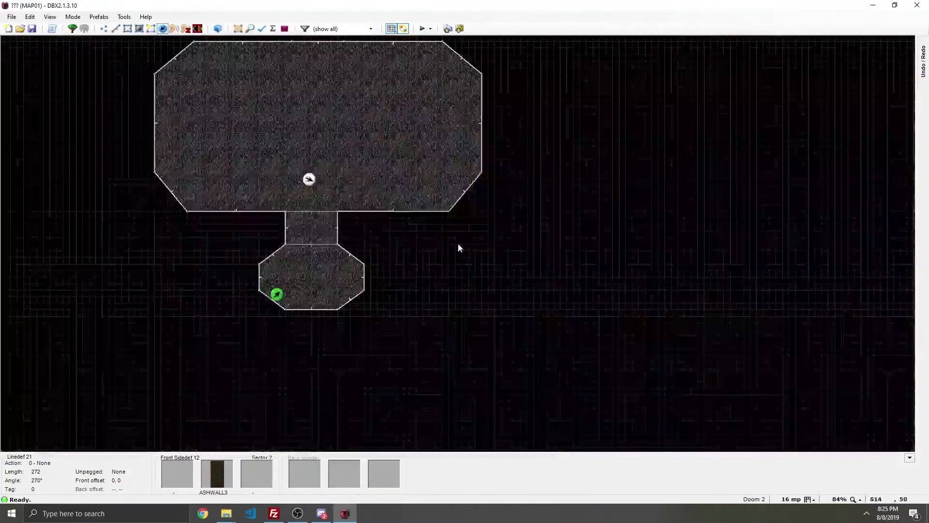
{"action": "key", "text": "t"}
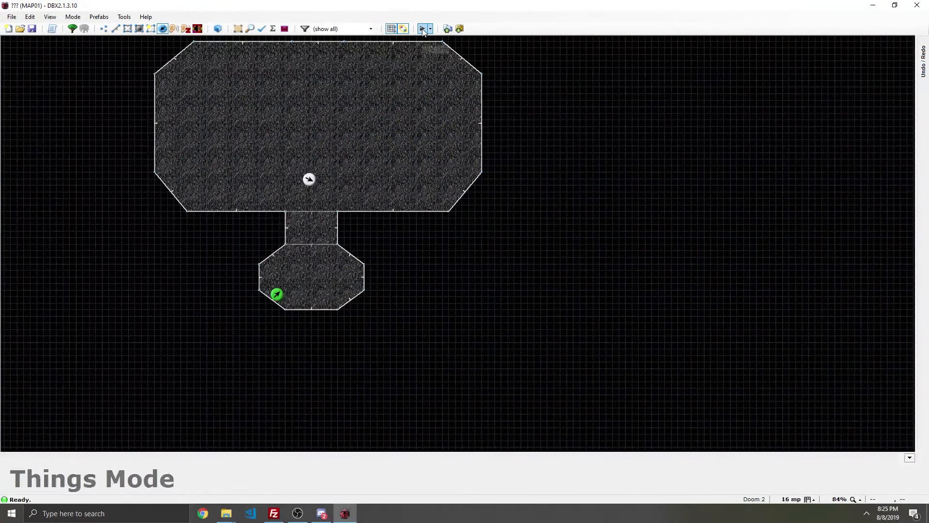
{"action": "left_click", "coordinate": [422, 30]}
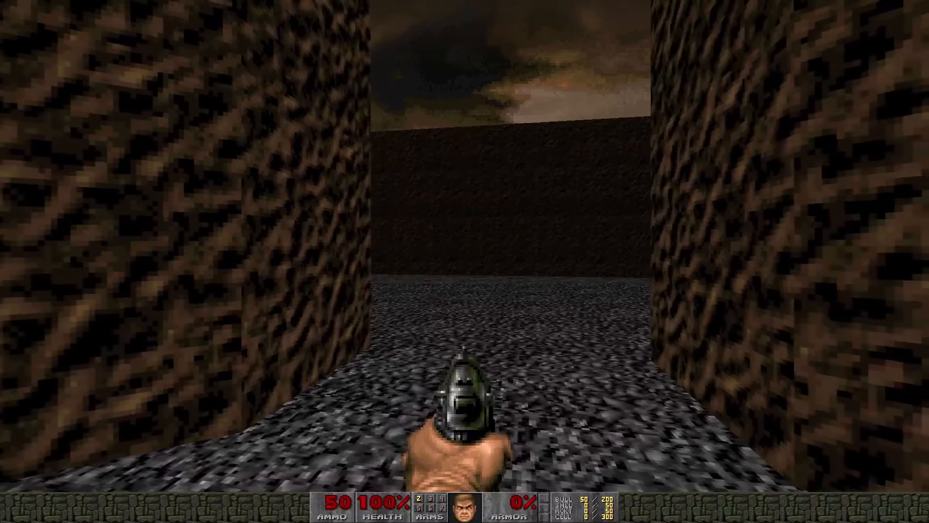
{"action": "key", "text": "w"}
{"action": "key", "text": "w"}
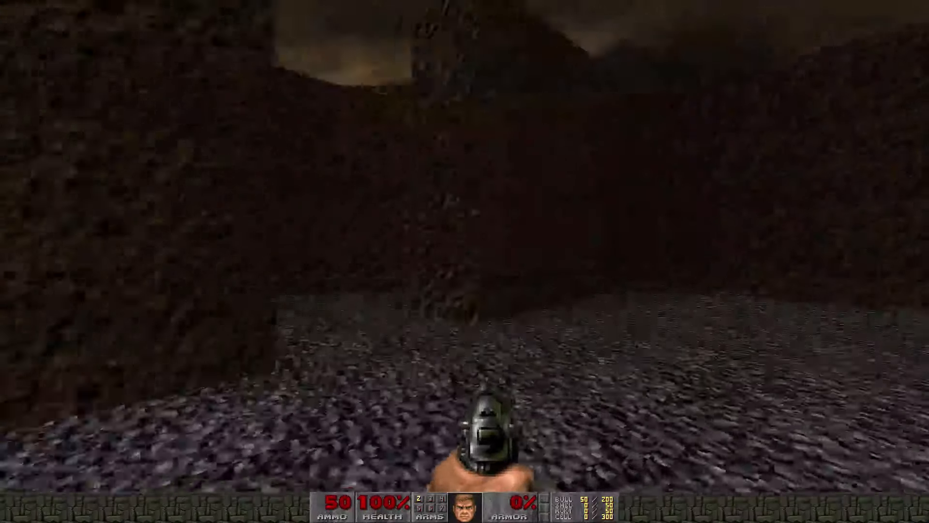
{"action": "key", "text": "w"}
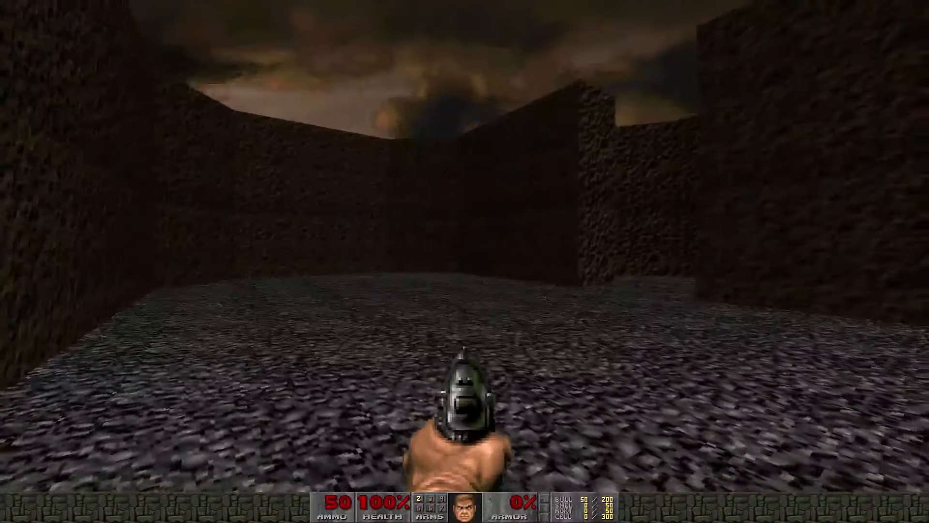
Finish inspecting the large room in the test play, then quit the game and return to the map editor.
{"action": "key", "text": "w"}
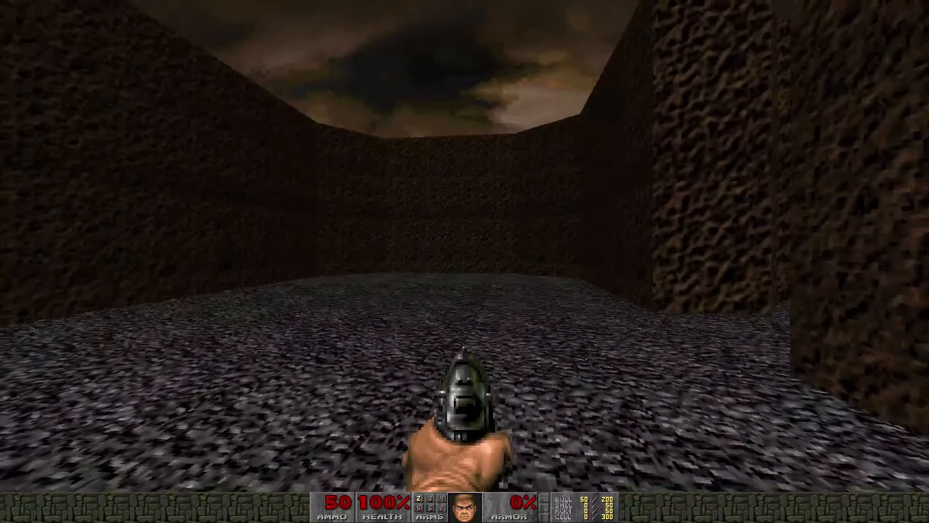
{"action": "key", "text": "w"}
{"action": "key", "text": "w"}
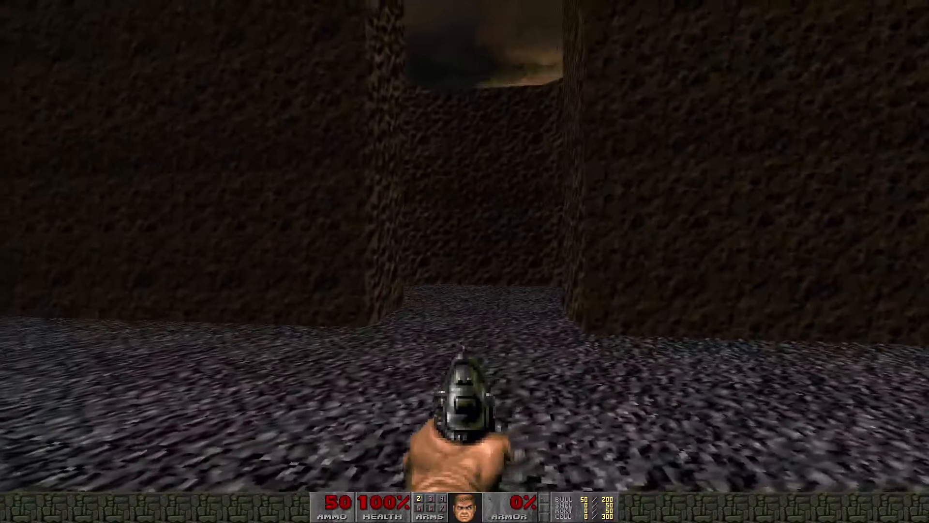
{"action": "key", "text": "Escape"}
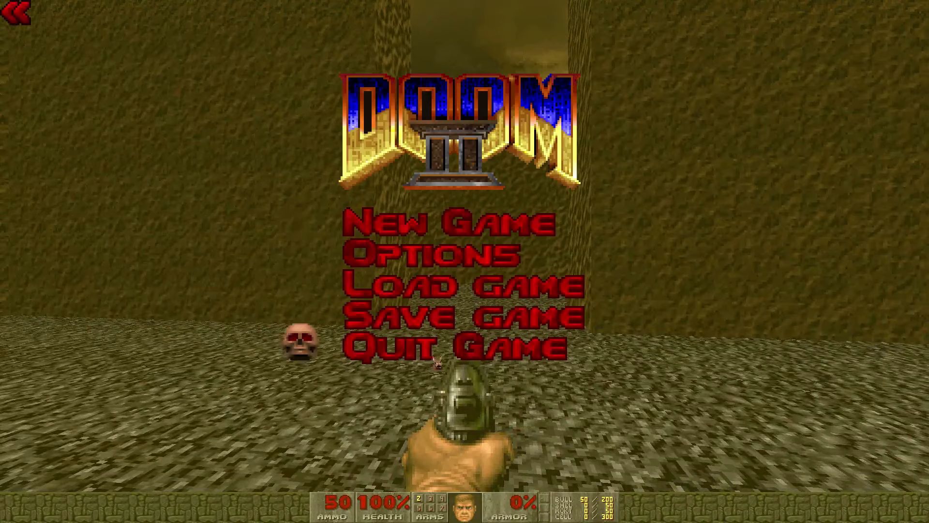
{"action": "left_click", "coordinate": [433, 358]}
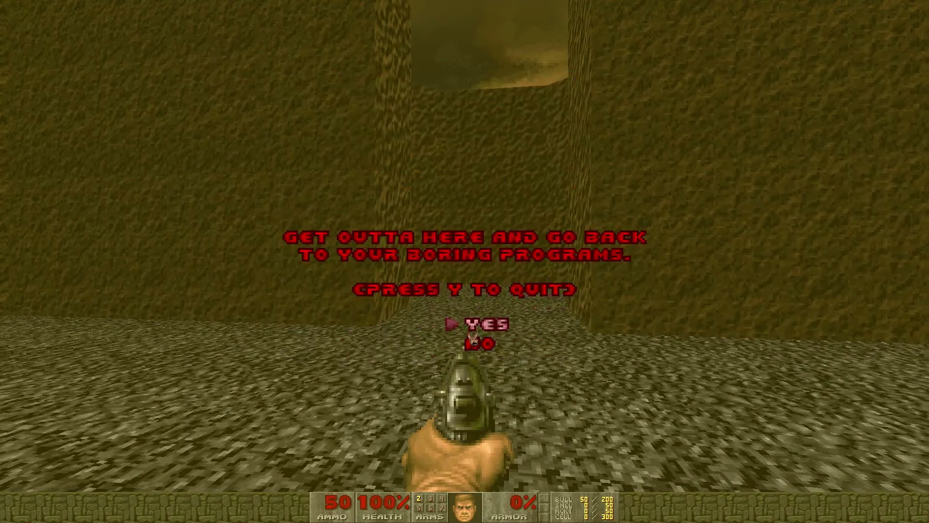
{"action": "left_click", "coordinate": [471, 335]}
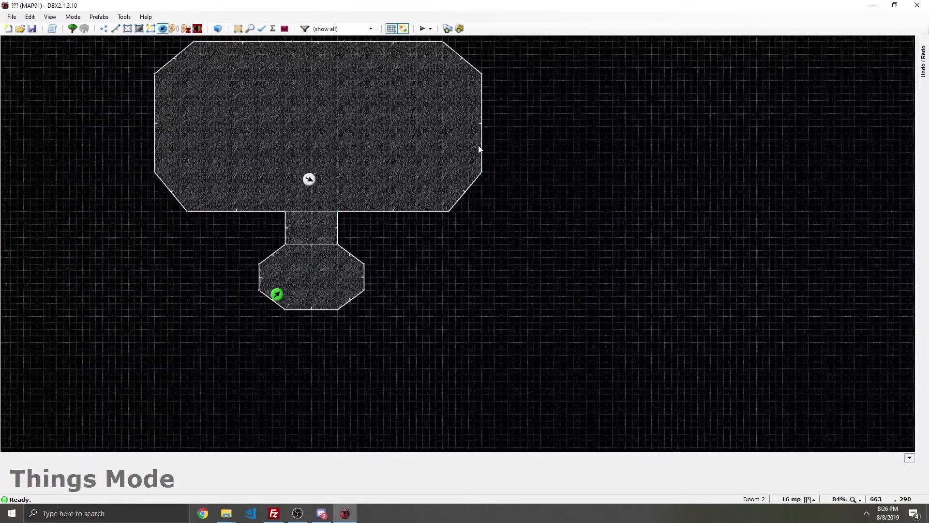
{"action": "scroll", "coordinate": [318, 231], "scroll_direction": "up", "scroll_amount": 2}
{"action": "scroll", "coordinate": [296, 222], "scroll_direction": "down", "scroll_amount": 2}
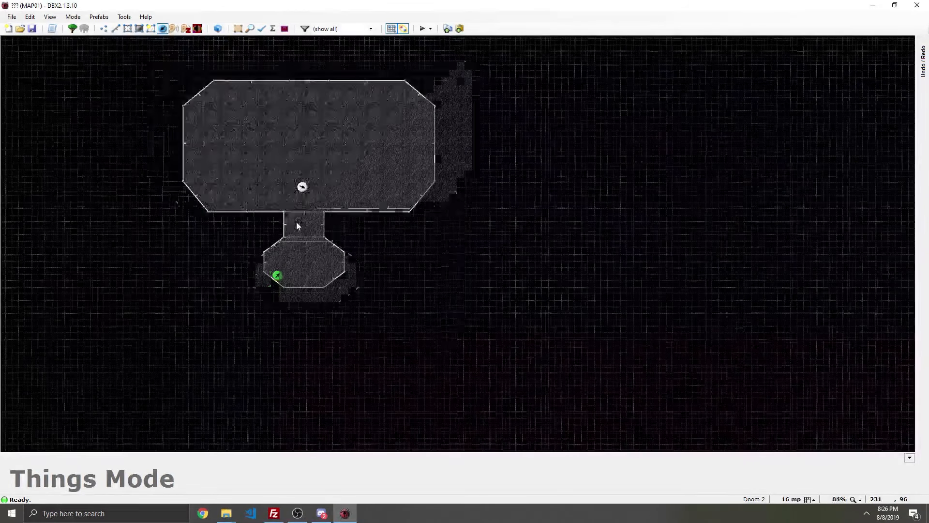
{"action": "scroll", "coordinate": [297, 223], "scroll_direction": "up", "scroll_amount": 2}
{"action": "key", "text": "d"}
{"action": "scroll", "coordinate": [285, 225], "scroll_direction": "up", "scroll_amount": 5}
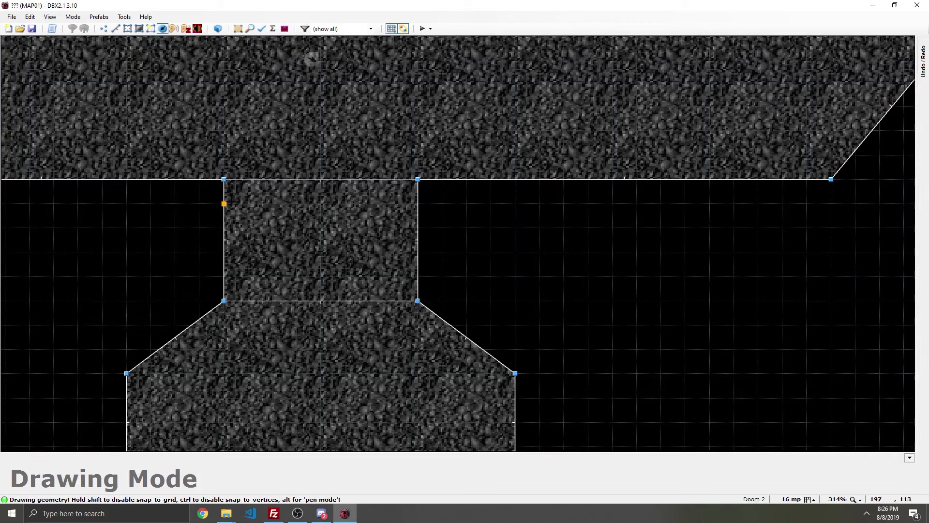
{"action": "left_click", "coordinate": [224, 204]}
{"action": "left_click", "coordinate": [248, 203]}
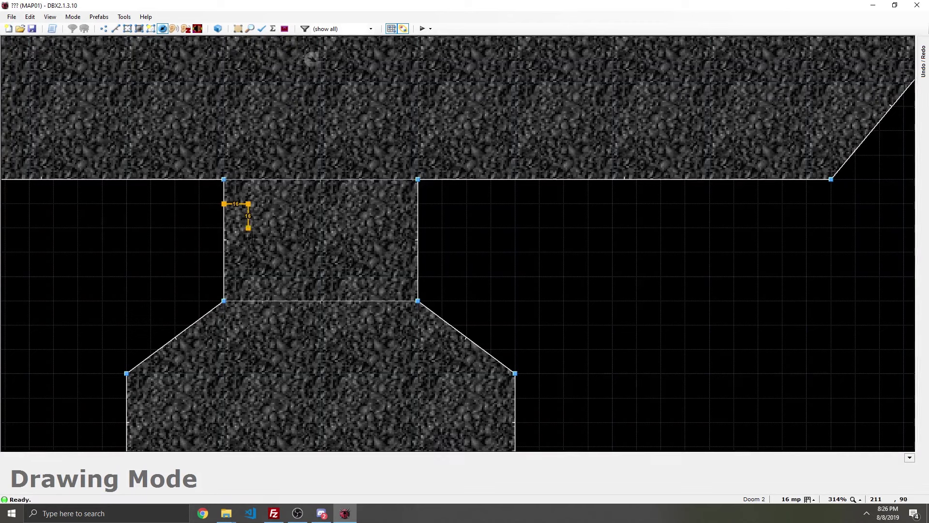
{"action": "right_click", "coordinate": [251, 247]}
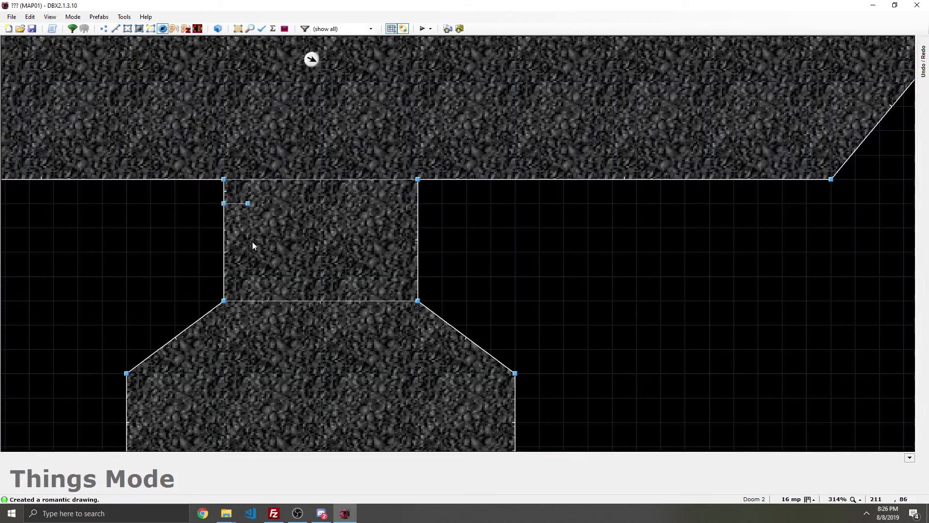
{"action": "key", "text": "ctrl+z"}
Draw a closed 16 by 16 square sector against the west wall of the connecting corridor.
{"action": "key", "text": "ctrl+d"}
{"action": "left_click", "coordinate": [224, 228]}
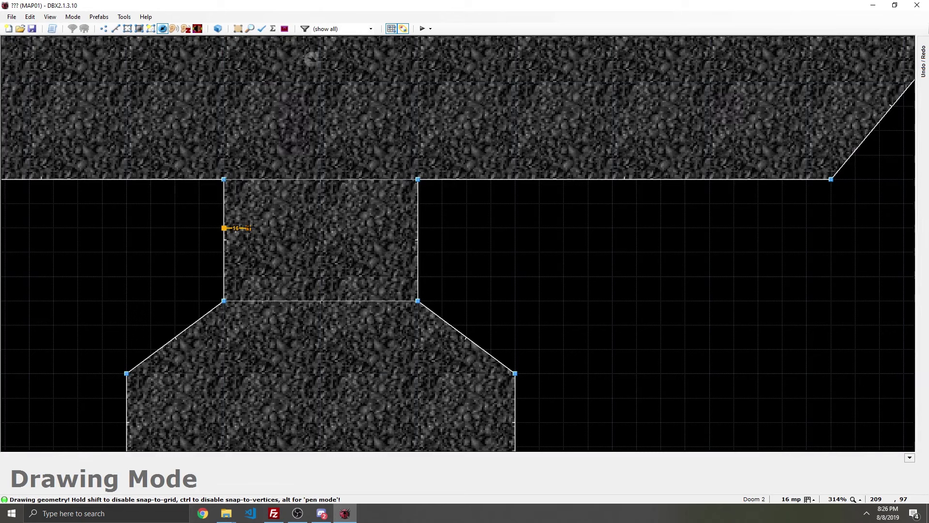
{"action": "left_click", "coordinate": [249, 228]}
{"action": "left_click", "coordinate": [249, 252]}
{"action": "left_click", "coordinate": [224, 252]}
{"action": "left_click", "coordinate": [224, 228]}
Draw a matching 16 by 16 square sector against the corridor's east wall, directly opposite the first one.
{"action": "key", "text": "ctrl+d"}
{"action": "left_click", "coordinate": [417, 228]}
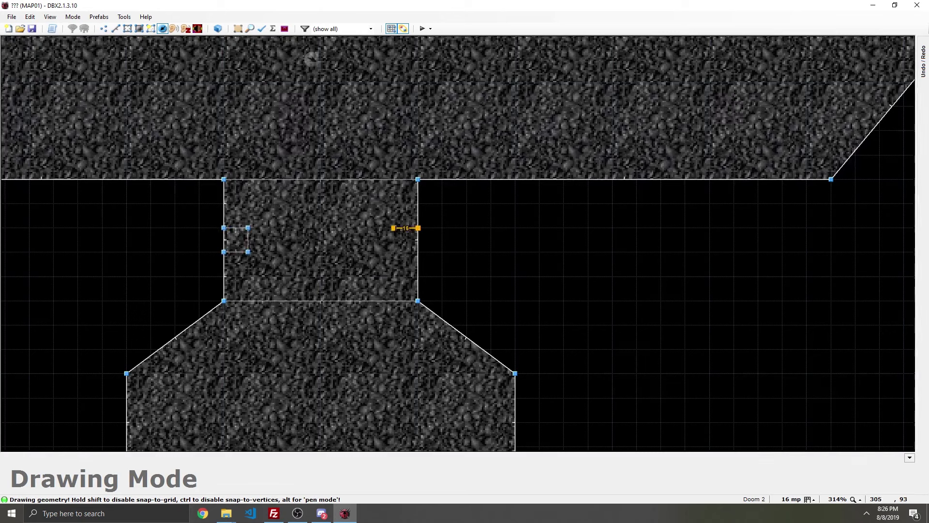
{"action": "left_click", "coordinate": [394, 228]}
{"action": "left_click", "coordinate": [393, 253]}
{"action": "left_click", "coordinate": [418, 253]}
{"action": "left_click", "coordinate": [418, 228]}
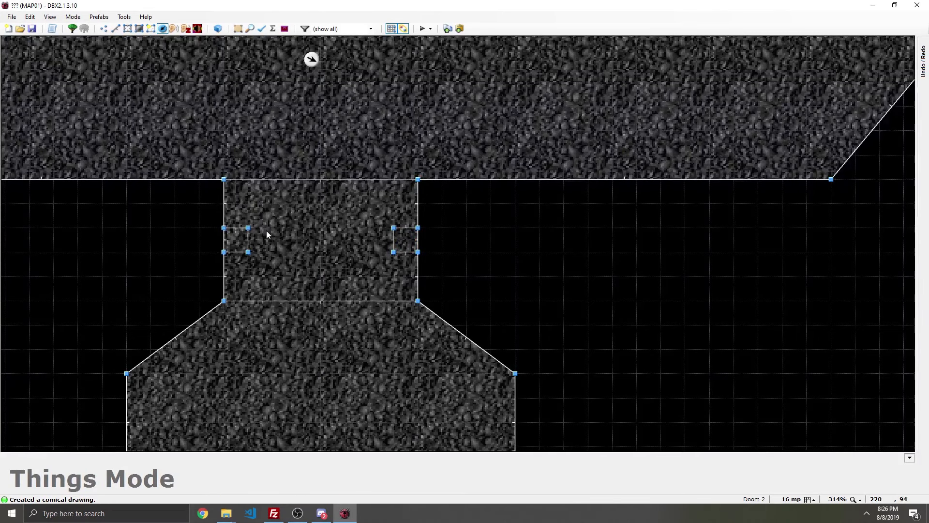
In Visual Mode, try out floor heights on one small square sector, then raise both squares' floors together into tall pillars.
{"action": "key", "text": "e"}
{"action": "key", "text": "w"}
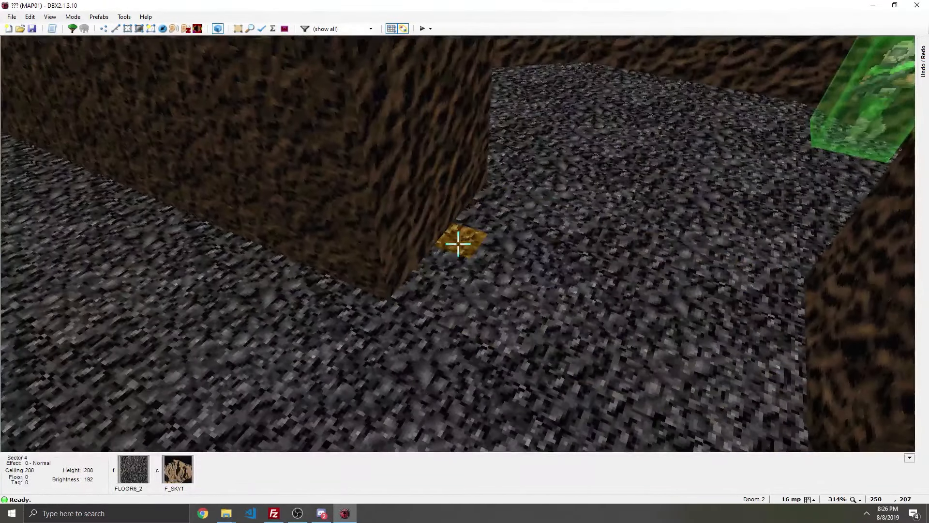
{"action": "scroll", "coordinate": [458, 244], "scroll_direction": "up", "scroll_amount": 4}
{"action": "scroll", "coordinate": [458, 244], "scroll_direction": "up", "scroll_amount": 6}
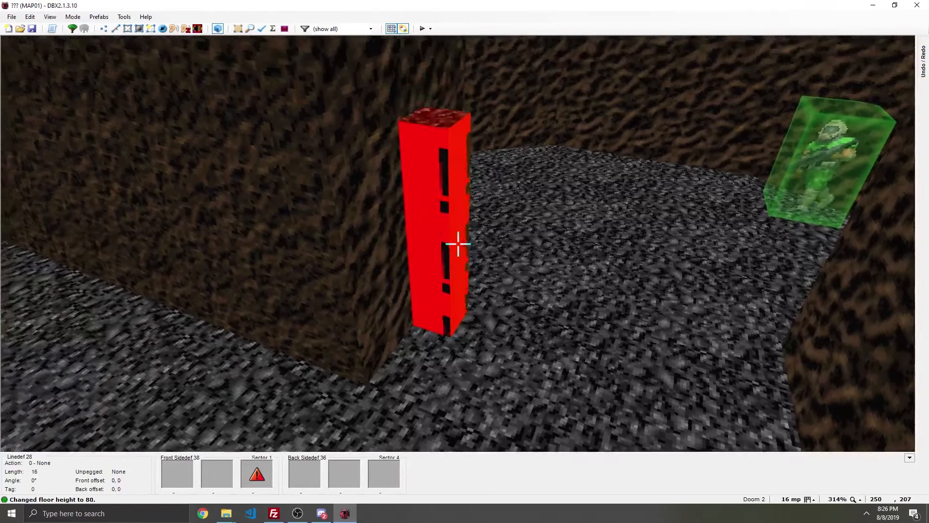
{"action": "scroll", "coordinate": [458, 244], "scroll_direction": "down", "scroll_amount": 6}
{"action": "scroll", "coordinate": [458, 244], "scroll_direction": "down", "scroll_amount": 3}
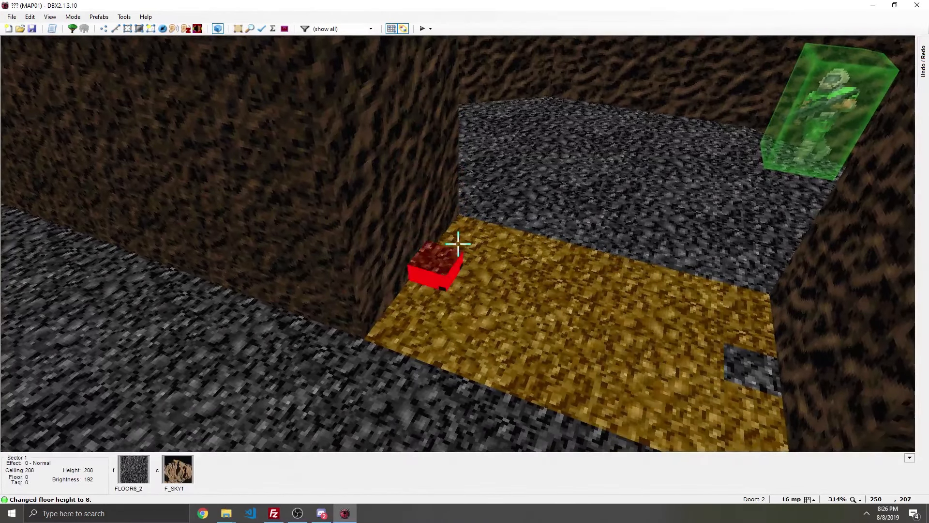
{"action": "key", "text": "c"}
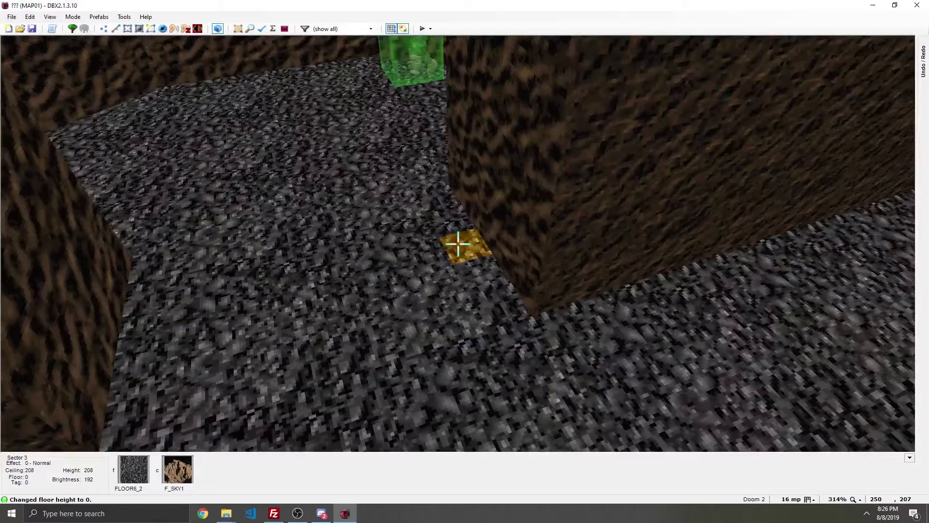
{"action": "left_click", "coordinate": [458, 244]}
{"action": "scroll", "coordinate": [458, 244], "scroll_direction": "up", "scroll_amount": 17}
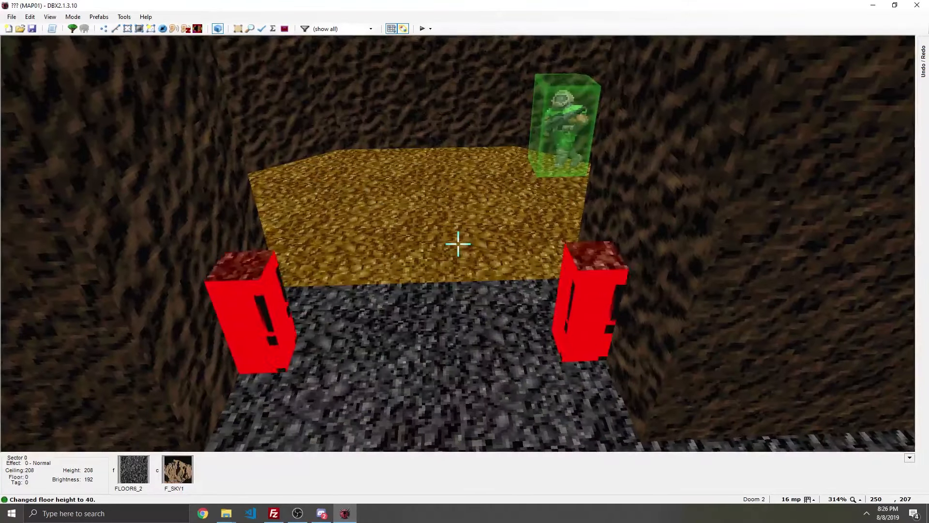
{"action": "scroll", "coordinate": [458, 244], "scroll_direction": "up", "scroll_amount": 5}
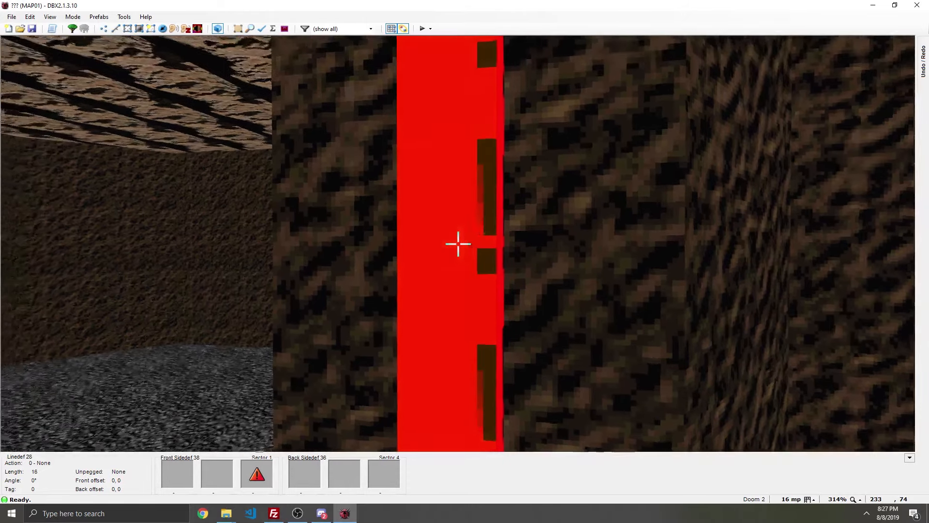
Open the front-side lower texture of the east pillar's three faces and browse the Rock, DOOM2.WAD, Flesh, Liquids and Wood textures.
{"action": "key", "text": "f"}
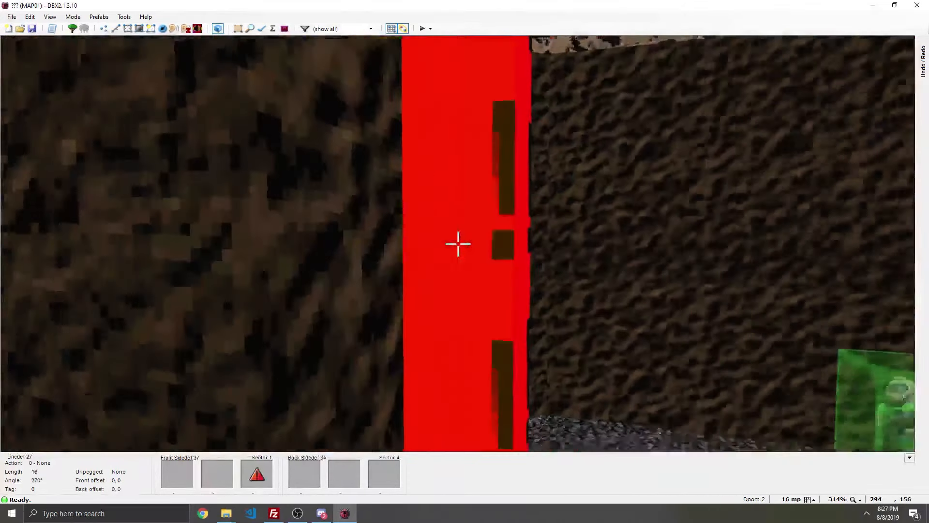
{"action": "key", "text": "e"}
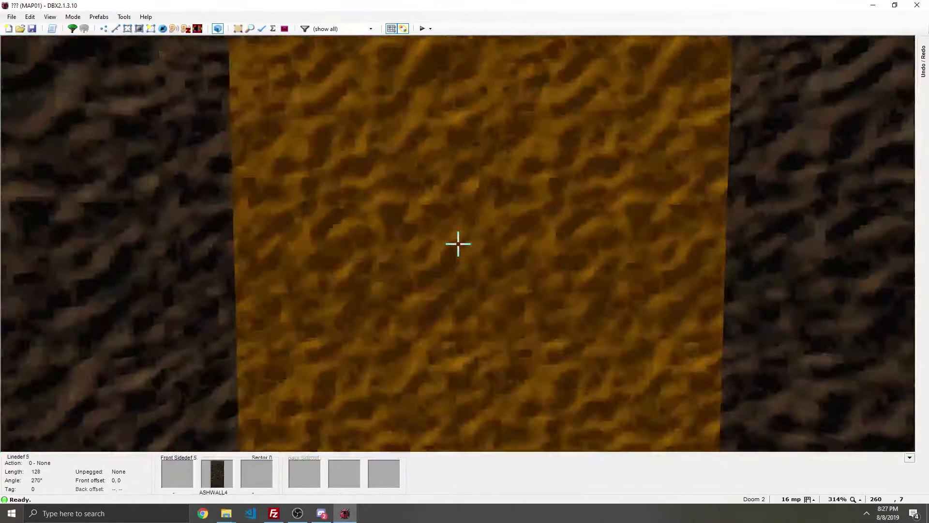
{"action": "right_click", "coordinate": [458, 243]}
{"action": "left_click", "coordinate": [395, 159]}
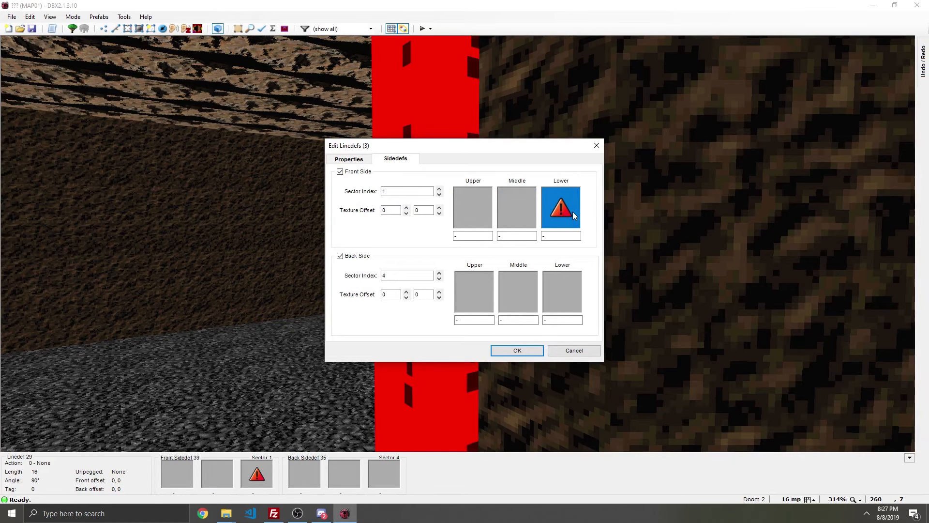
{"action": "left_click", "coordinate": [560, 213]}
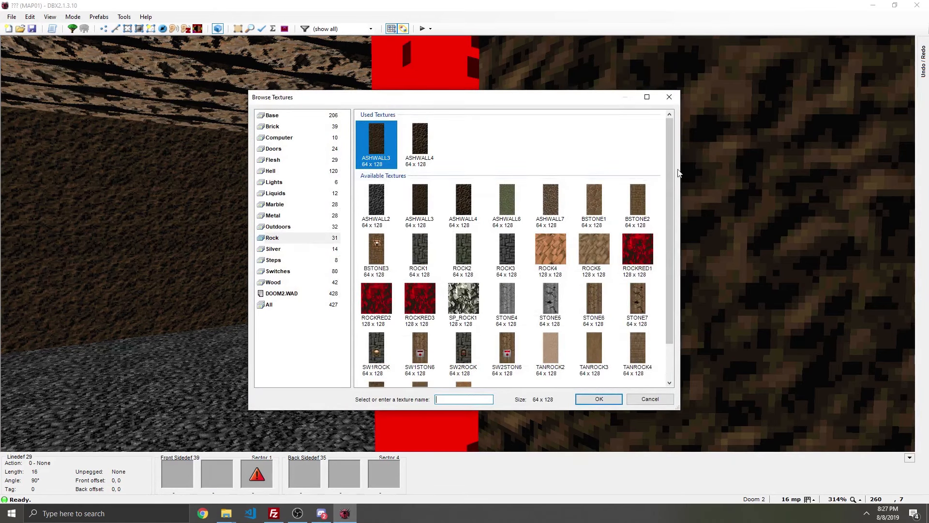
{"action": "scroll", "coordinate": [667, 147], "scroll_direction": "down", "scroll_amount": 2}
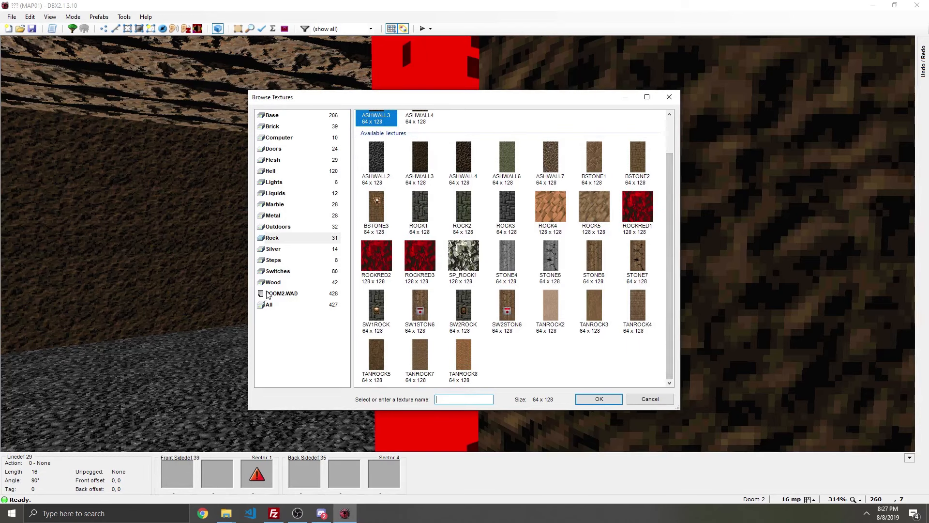
{"action": "left_click", "coordinate": [283, 293]}
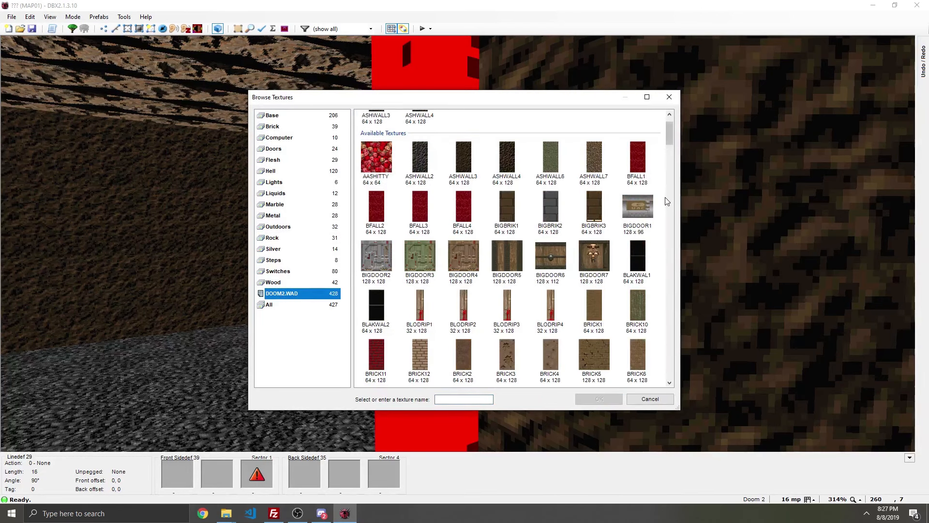
{"action": "left_click", "coordinate": [293, 161]}
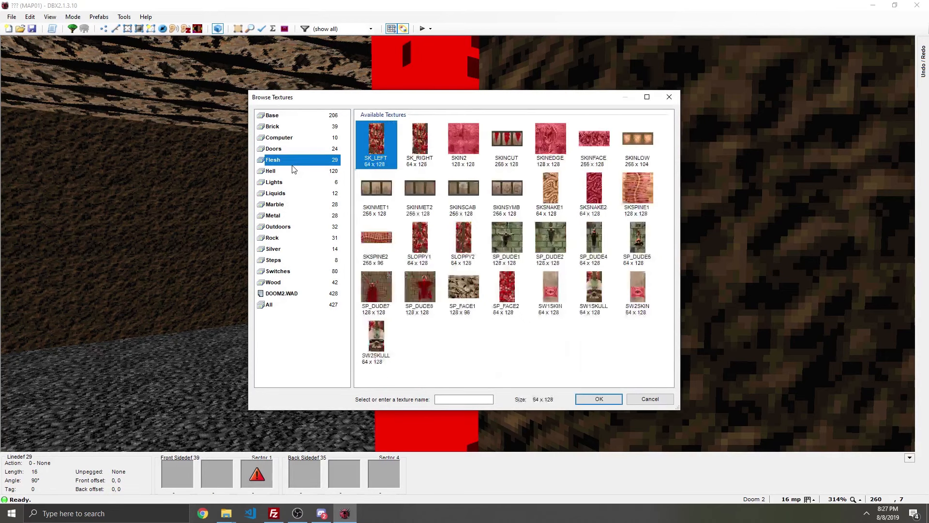
{"action": "left_click", "coordinate": [287, 195]}
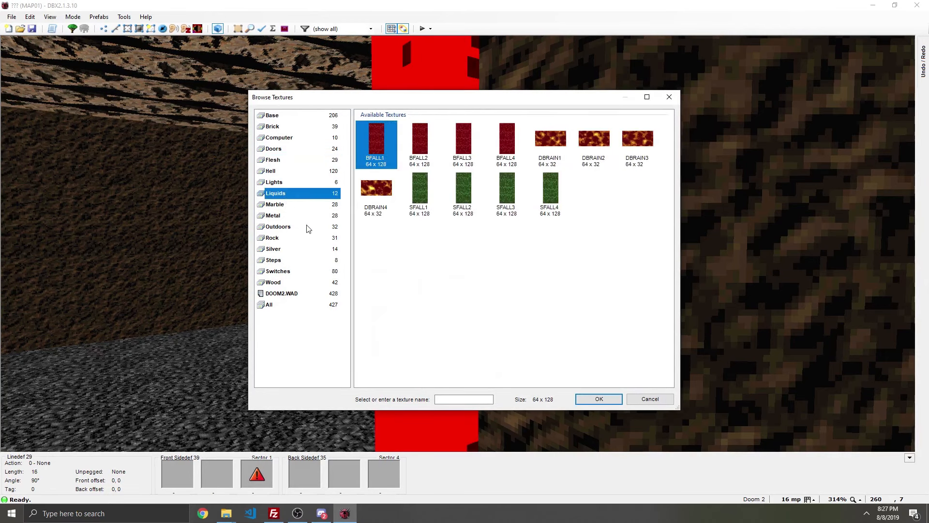
{"action": "left_click", "coordinate": [279, 285]}
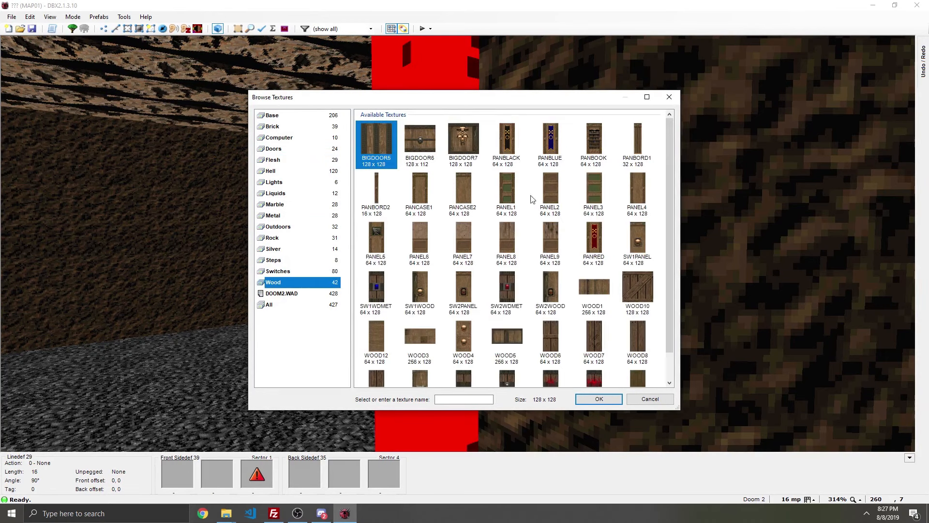
Choose the 16 x 128 wood texture PANBORD2 as the front lower texture and apply it to the east pillar's faces.
{"action": "left_click", "coordinate": [376, 189]}
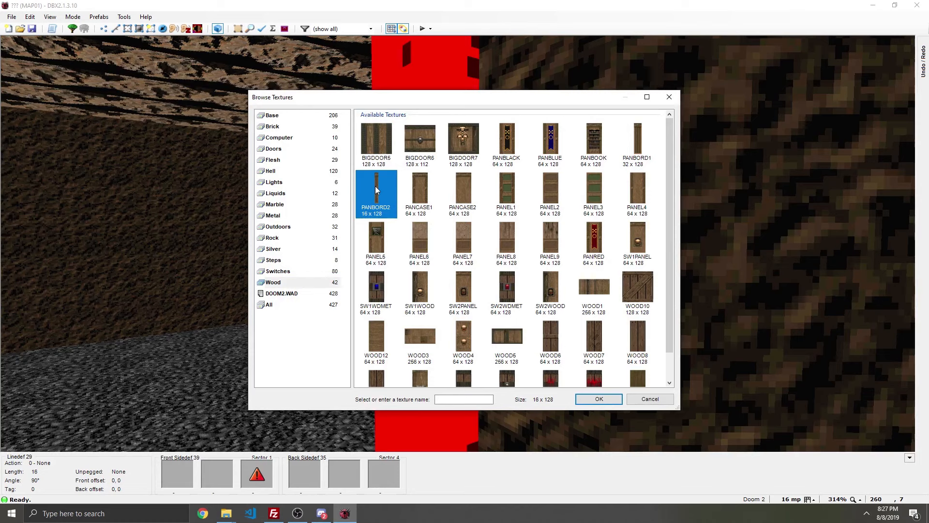
{"action": "scroll", "coordinate": [668, 150], "scroll_direction": "down", "scroll_amount": 1}
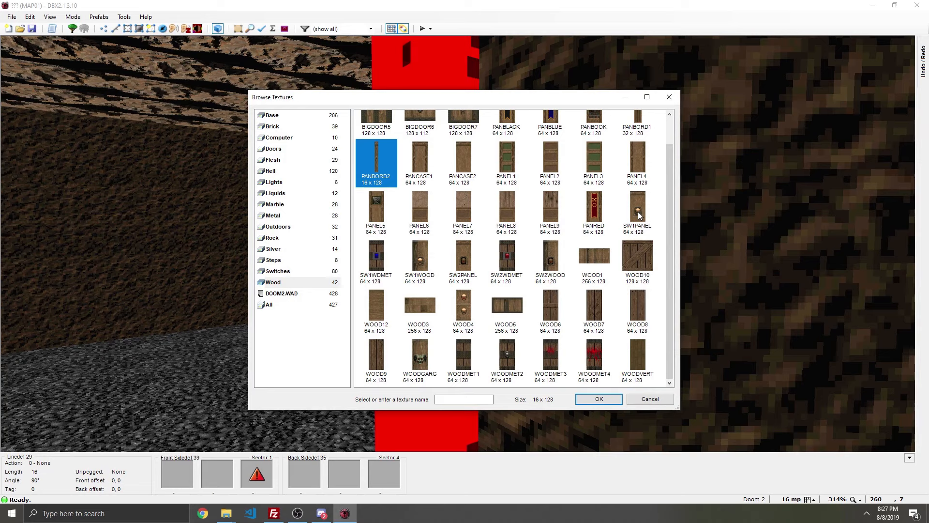
{"action": "left_click", "coordinate": [598, 400]}
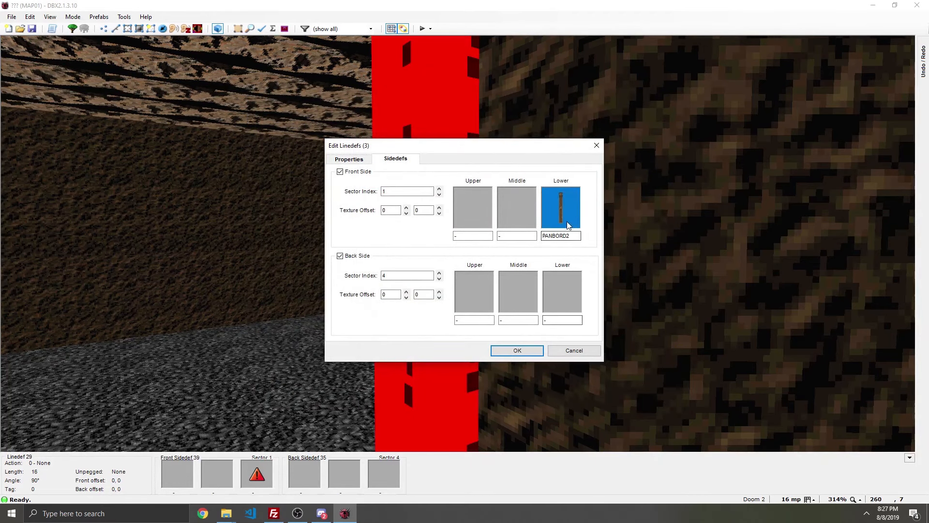
{"action": "left_click", "coordinate": [570, 219]}
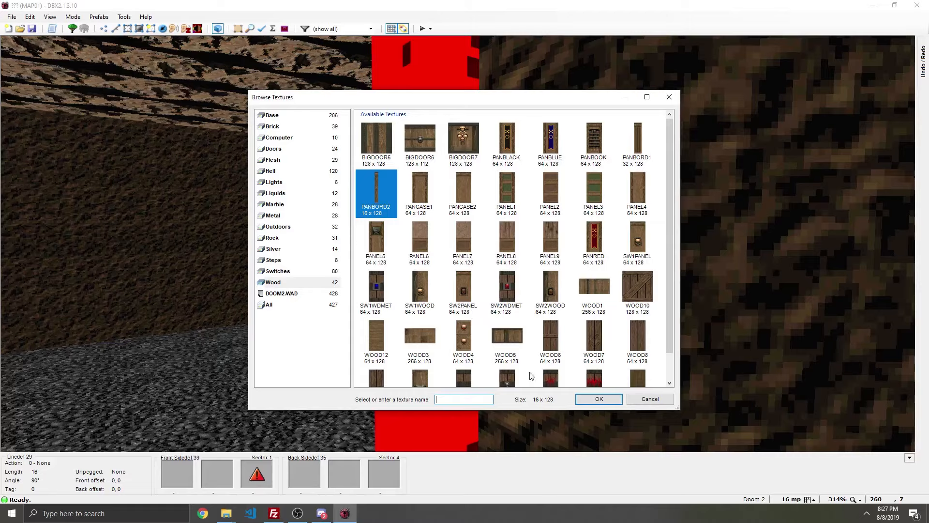
{"action": "left_click", "coordinate": [600, 399]}
{"action": "left_click", "coordinate": [514, 346]}
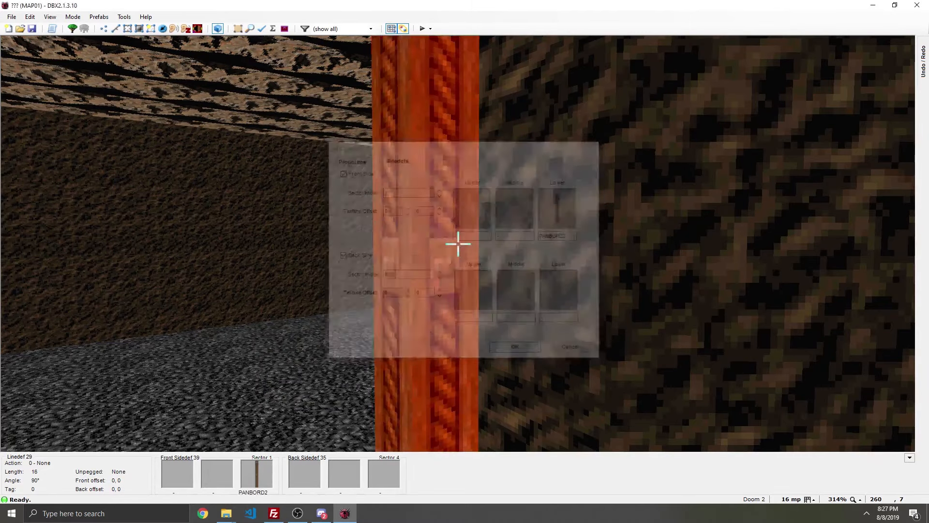
Apply the wood texture PANBORD2 as the back-side lower texture of the west pillar's three faces.
{"action": "key", "text": "c"}
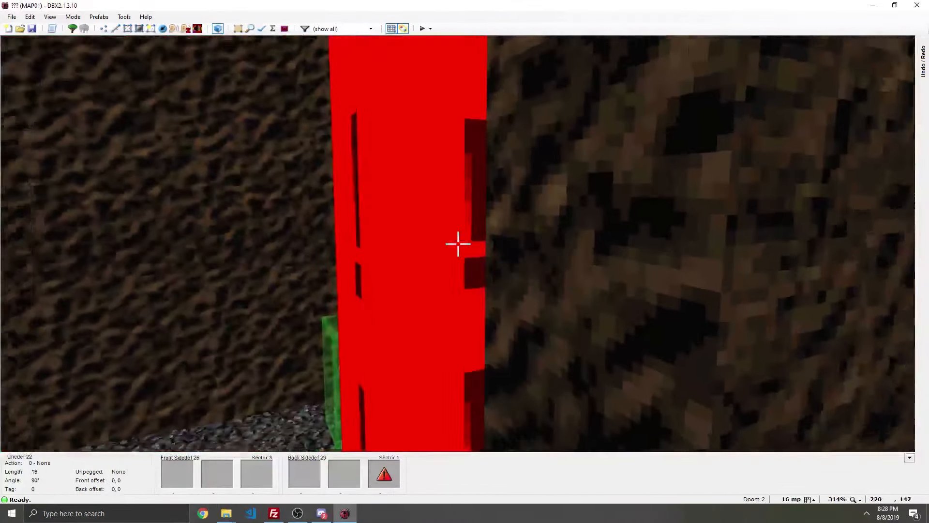
{"action": "right_click", "coordinate": [458, 243]}
{"action": "left_click", "coordinate": [396, 159]}
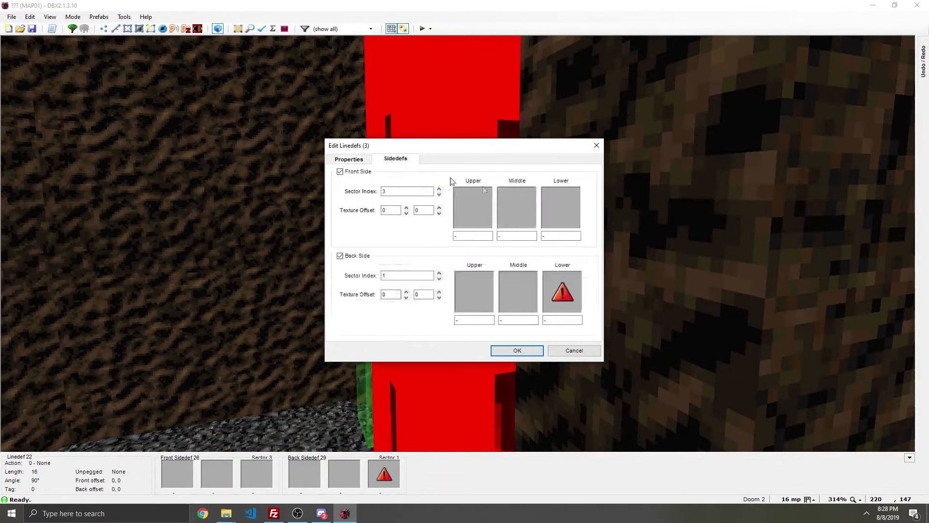
{"action": "left_click", "coordinate": [579, 287]}
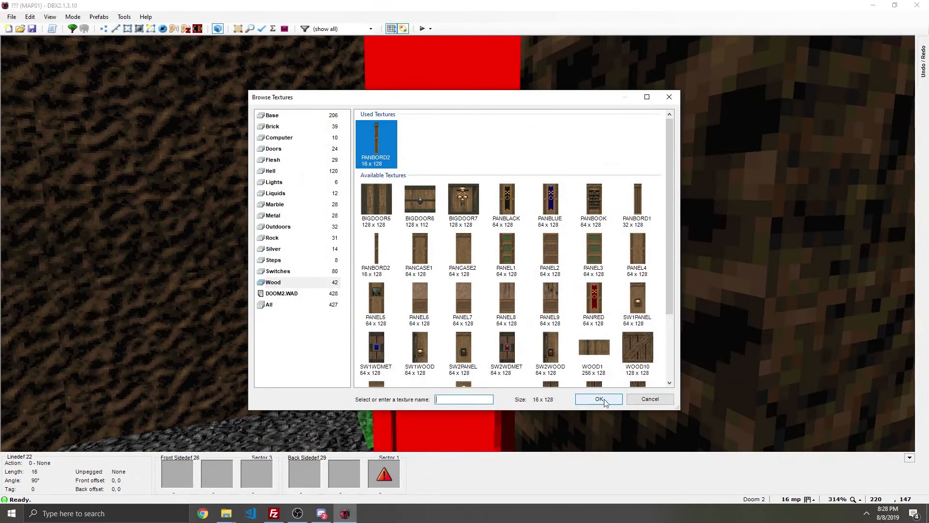
{"action": "left_click", "coordinate": [604, 399]}
{"action": "key", "text": "Return"}
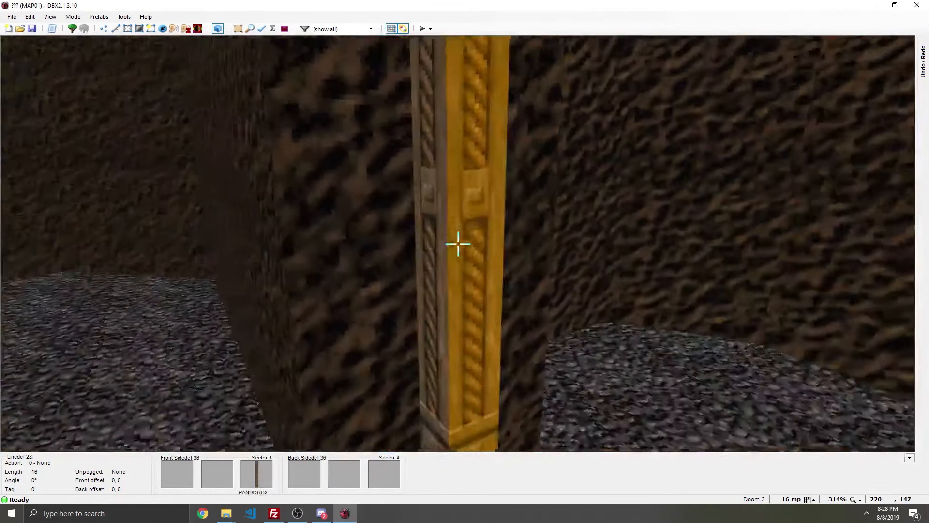
Draw a 96-unit-wide, 16-unit-deep sector across the corridor joining the inner edges of the two pillar squares.
{"action": "key", "text": "s"}
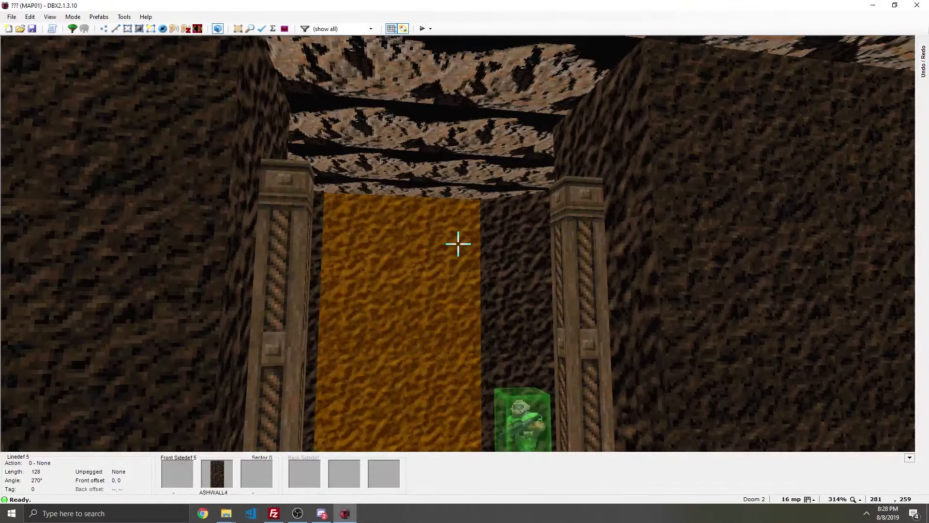
{"action": "key", "text": "e"}
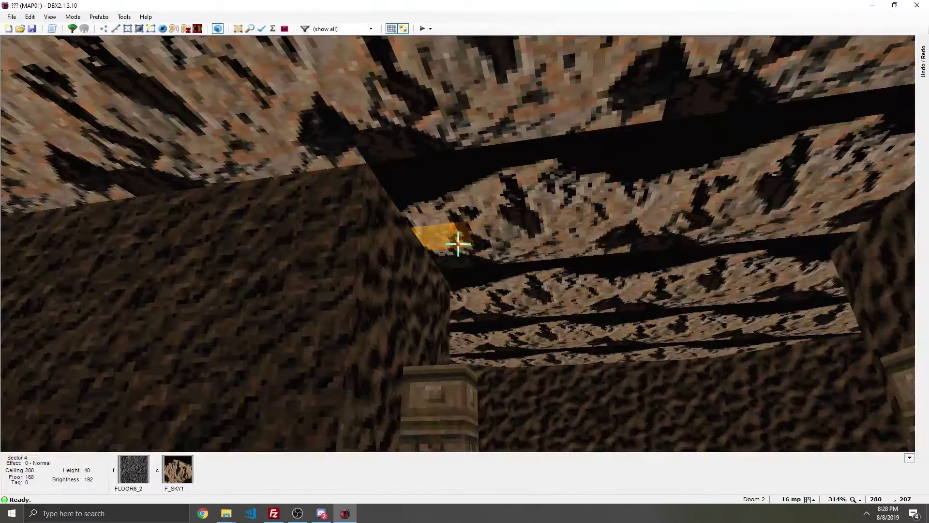
{"action": "key", "text": "q"}
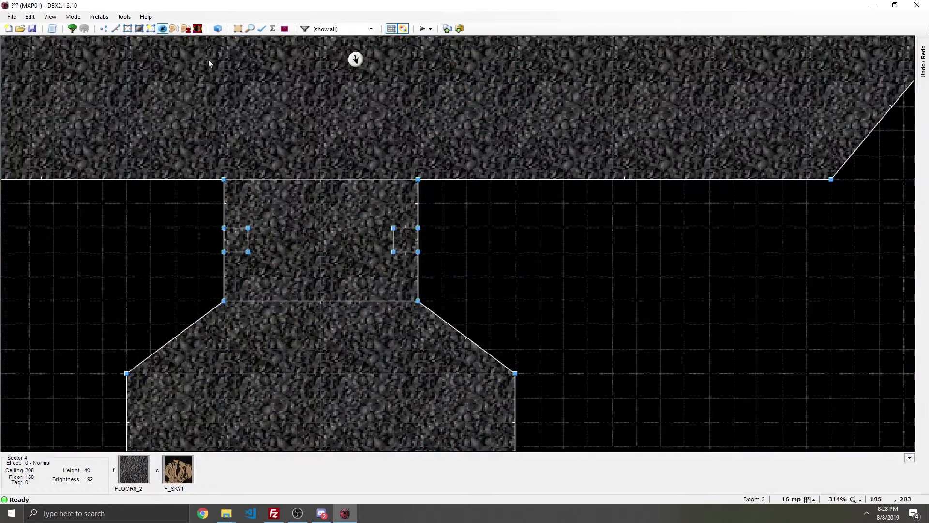
{"action": "key", "text": "Insert"}
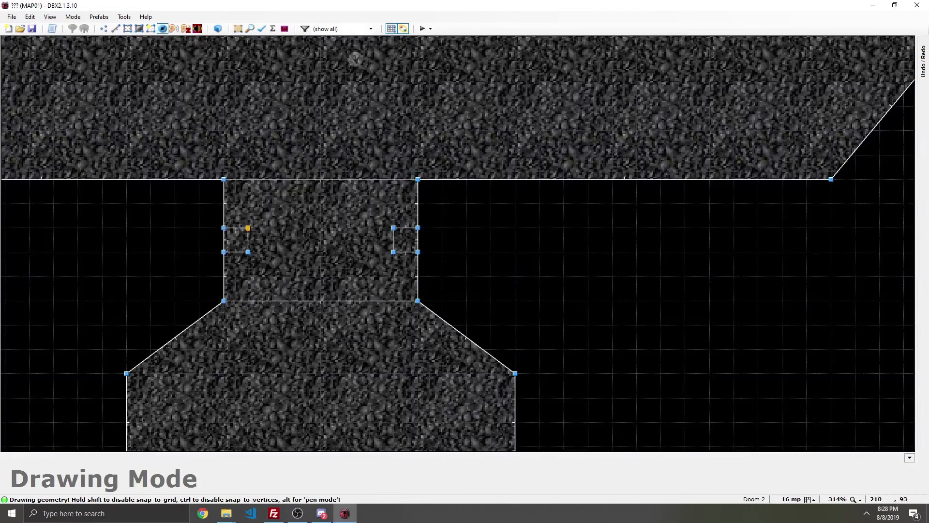
{"action": "left_click", "coordinate": [248, 251]}
{"action": "left_click", "coordinate": [393, 251]}
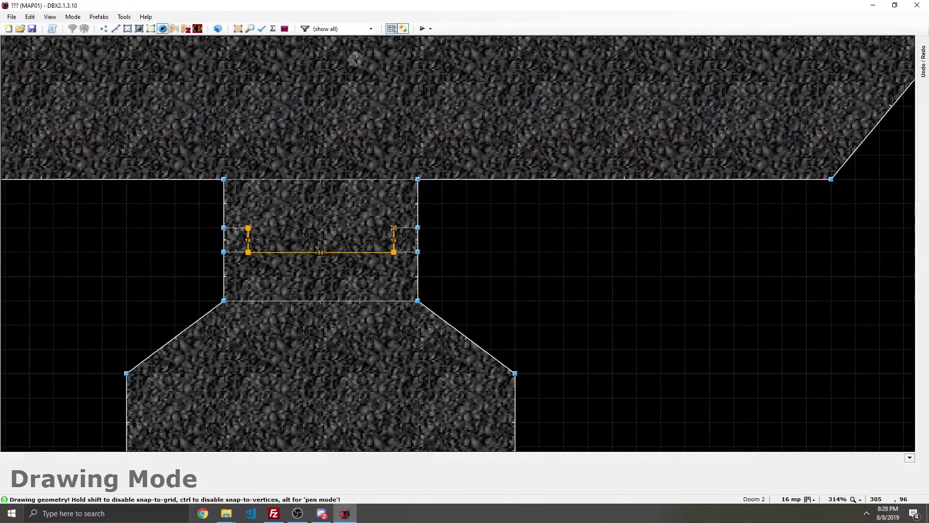
{"action": "left_click", "coordinate": [393, 228]}
{"action": "left_click", "coordinate": [248, 227]}
In Visual Mode, lower the ceilings over the connecting sector and both pillars to 168 to form a beam.
{"action": "key", "text": "q"}
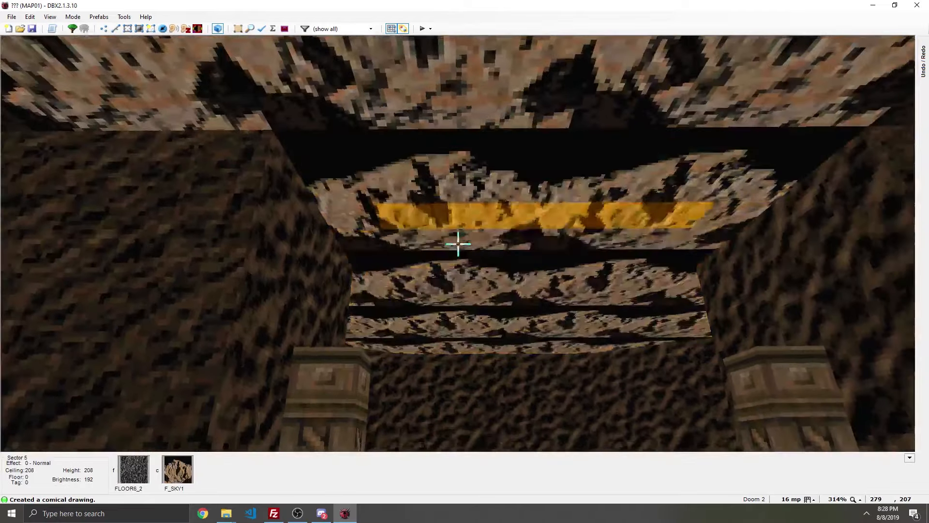
{"action": "scroll", "coordinate": [458, 244], "scroll_direction": "down", "scroll_amount": 5}
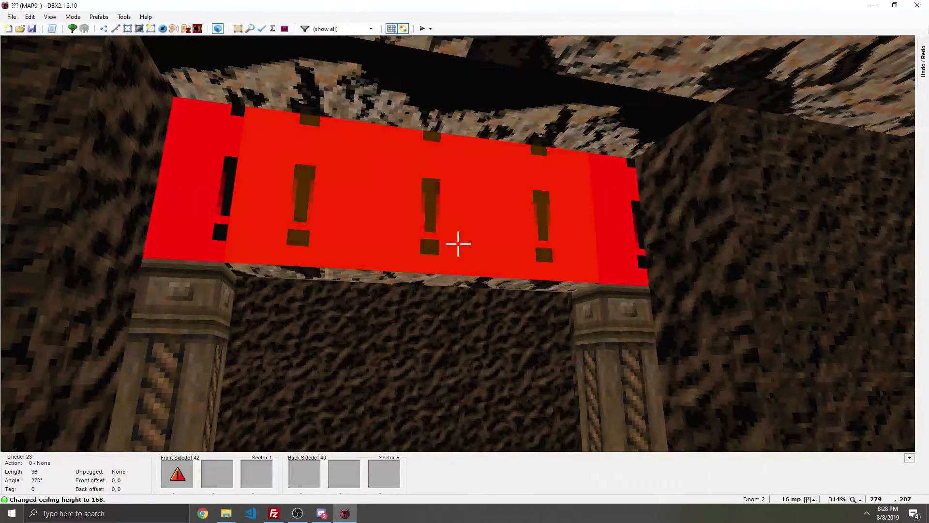
{"action": "key", "text": "e"}
Apply the 64 x 128 wood texture PANCASE2 as the front upper texture on both long faces of the beam.
{"action": "left_click", "coordinate": [458, 244]}
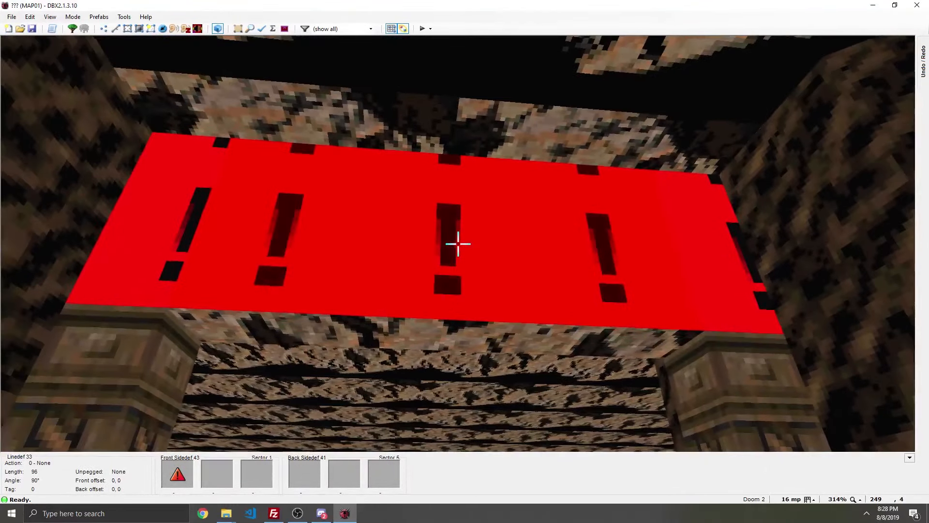
{"action": "right_click", "coordinate": [458, 243]}
{"action": "left_click", "coordinate": [396, 162]}
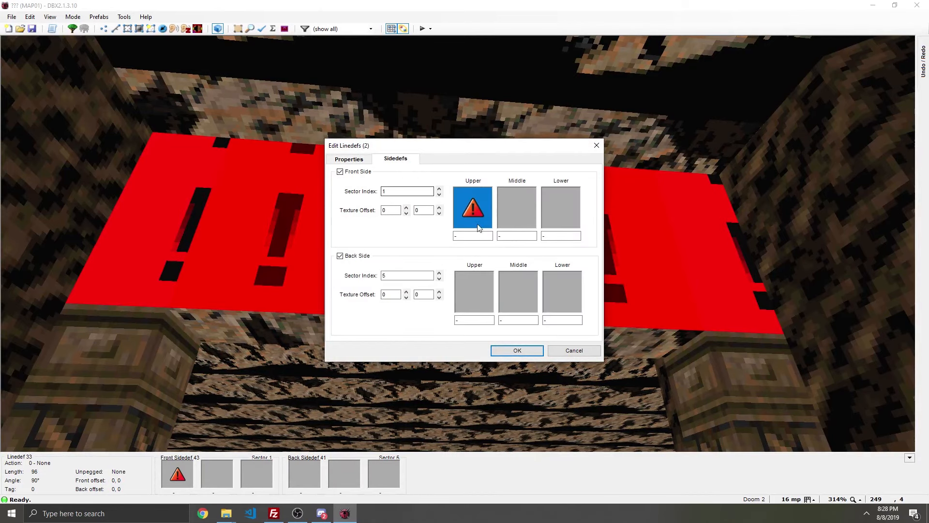
{"action": "left_click", "coordinate": [489, 202]}
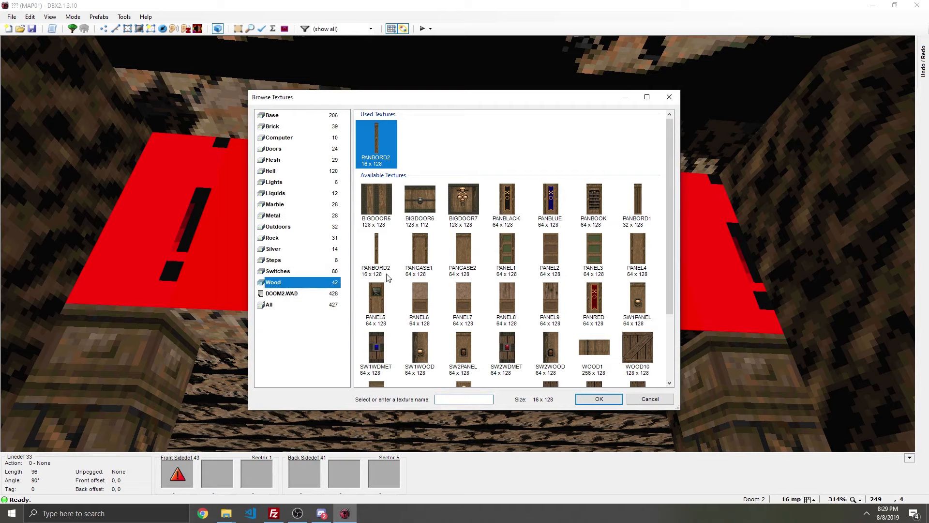
{"action": "left_click", "coordinate": [421, 256]}
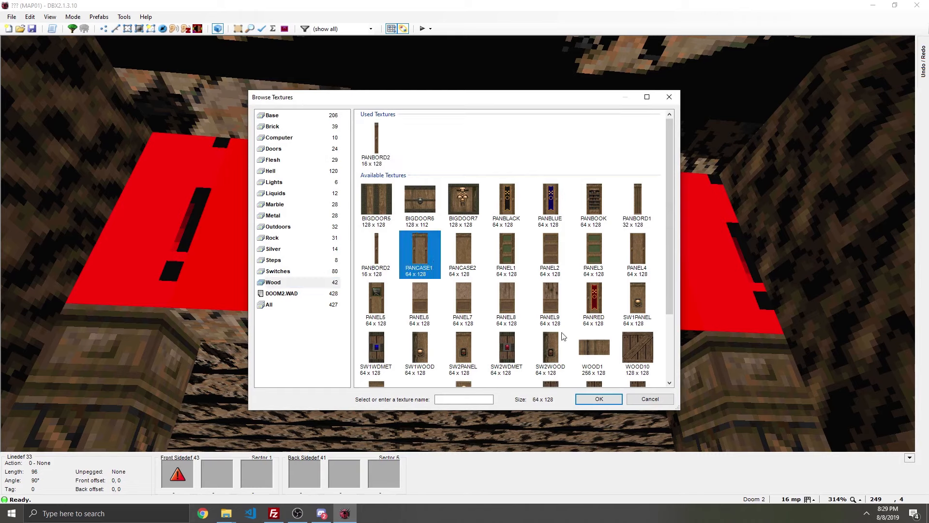
{"action": "left_click", "coordinate": [599, 400]}
{"action": "left_click", "coordinate": [522, 350]}
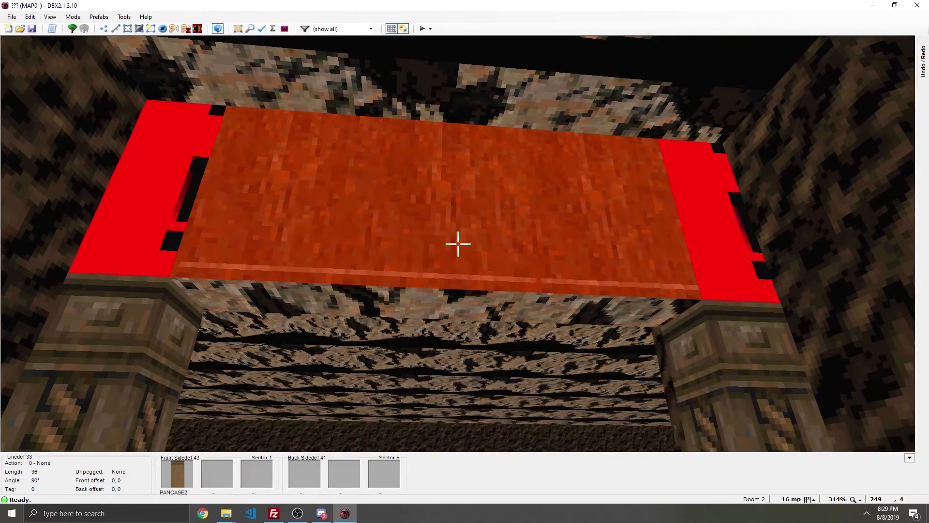
Shift the PANCASE2 texture vertically on both beam faces until its carved trim runs along the upper edge.
{"action": "key", "text": "Up"}
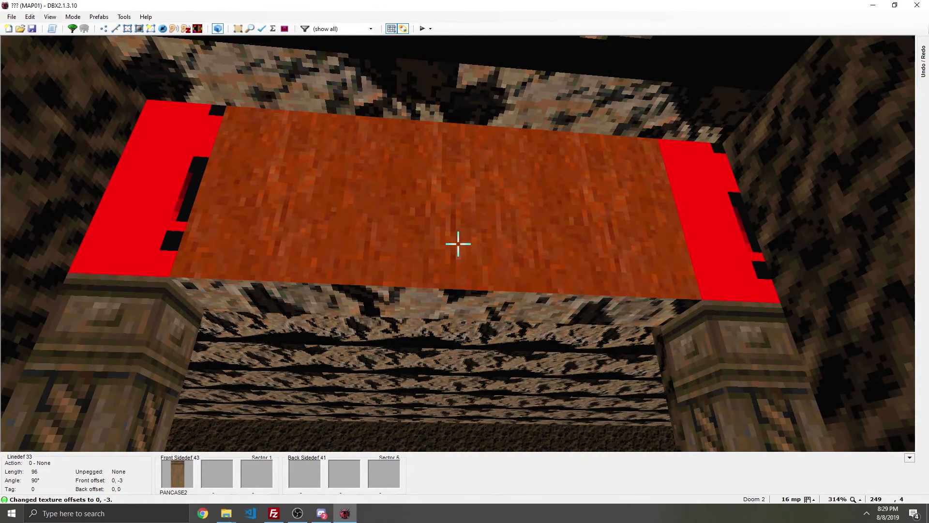
{"action": "key", "text": "shift+Up"}
{"action": "key", "text": "shift+Up"}
{"action": "key", "text": "shift+Up"}
{"action": "key", "text": "shift+Up"}
{"action": "key", "text": "shift+Up"}
{"action": "left_click", "coordinate": [457, 243]}
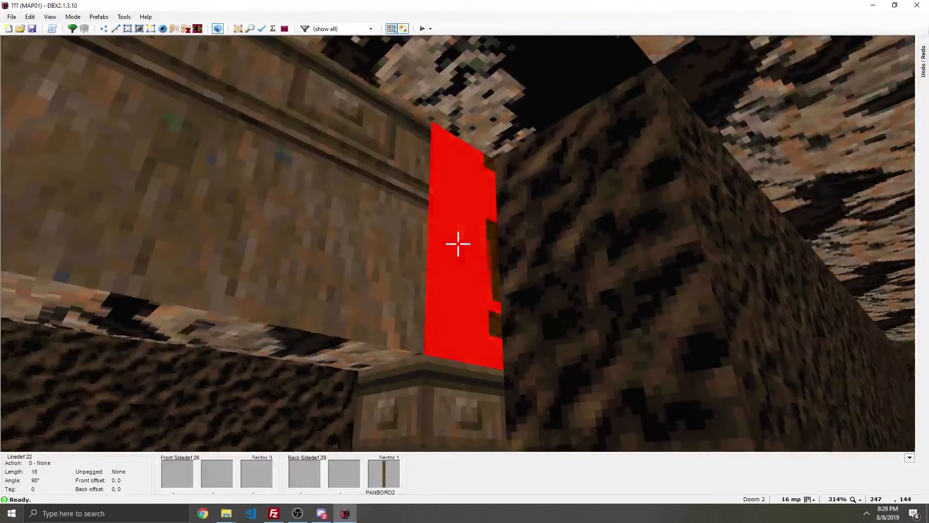
Apply PANBORD2 as the back-side upper texture on the untextured faces above the west pillar.
{"action": "right_click", "coordinate": [458, 244]}
{"action": "left_click", "coordinate": [396, 160]}
{"action": "left_click", "coordinate": [474, 286]}
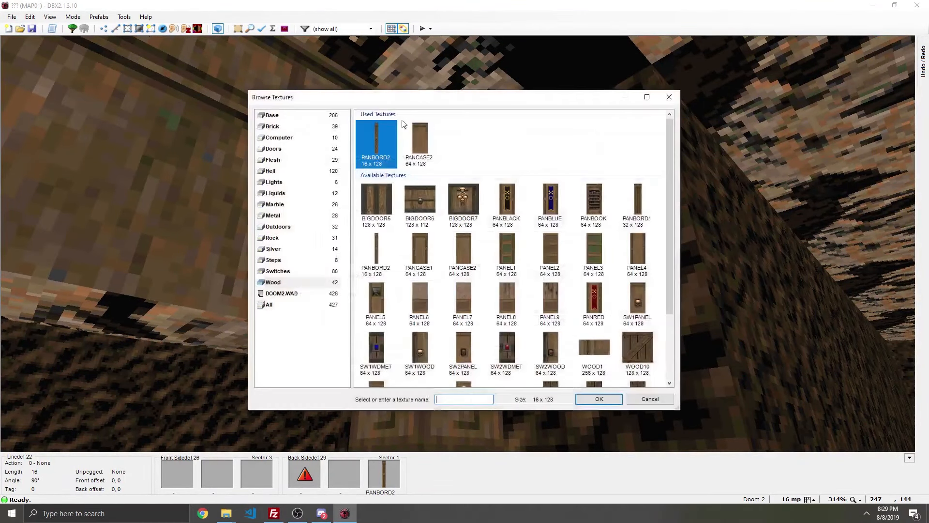
{"action": "left_click", "coordinate": [599, 398]}
{"action": "left_click", "coordinate": [516, 349]}
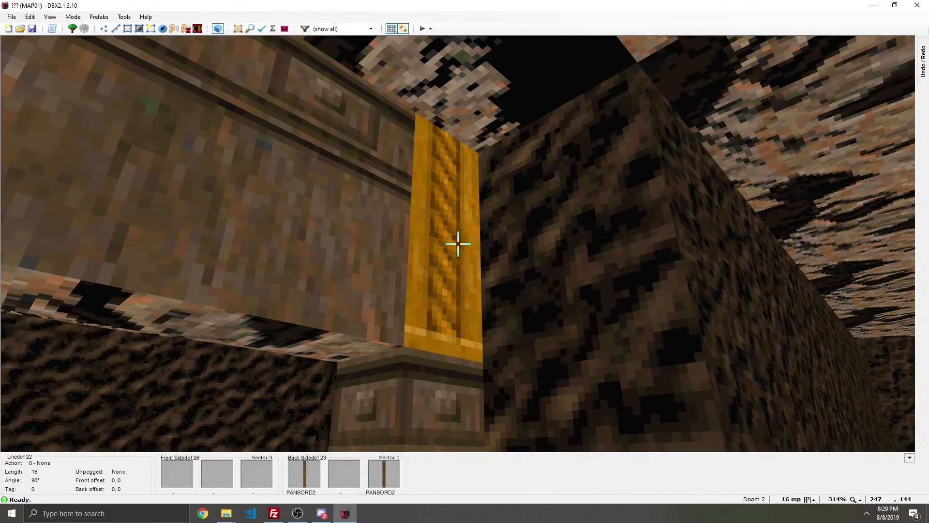
Set the vertical texture offset of the upper face above the west pillar to 40, aligning its carved block with the beam's trim.
{"action": "key", "text": "Up"}
{"action": "key", "text": "Up"}
{"action": "key", "text": "Up"}
{"action": "key", "text": "Up"}
{"action": "key", "text": "Up"}
{"action": "key", "text": "Up"}
{"action": "key", "text": "Up"}
{"action": "key", "text": "Up"}
{"action": "key", "text": "Up"}
{"action": "key", "text": "Up"}
{"action": "key", "text": "Up"}
{"action": "key", "text": "Up"}
{"action": "key", "text": "Up"}
{"action": "key", "text": "Up"}
{"action": "key", "text": "Up"}
{"action": "key", "text": "Up"}
{"action": "key", "text": "Up"}
{"action": "key", "text": "Up"}
{"action": "key", "text": "Up"}
{"action": "key", "text": "Up"}
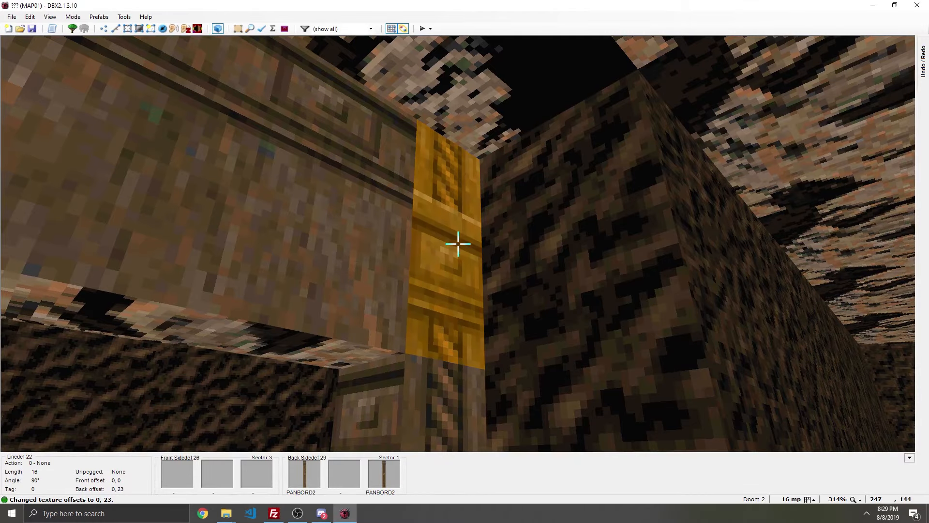
{"action": "key", "text": "Up"}
{"action": "key", "text": "Up"}
{"action": "key", "text": "Up"}
{"action": "key", "text": "Up"}
{"action": "key", "text": "Up"}
{"action": "key", "text": "Up"}
{"action": "key", "text": "Up"}
{"action": "key", "text": "Up"}
{"action": "key", "text": "Up"}
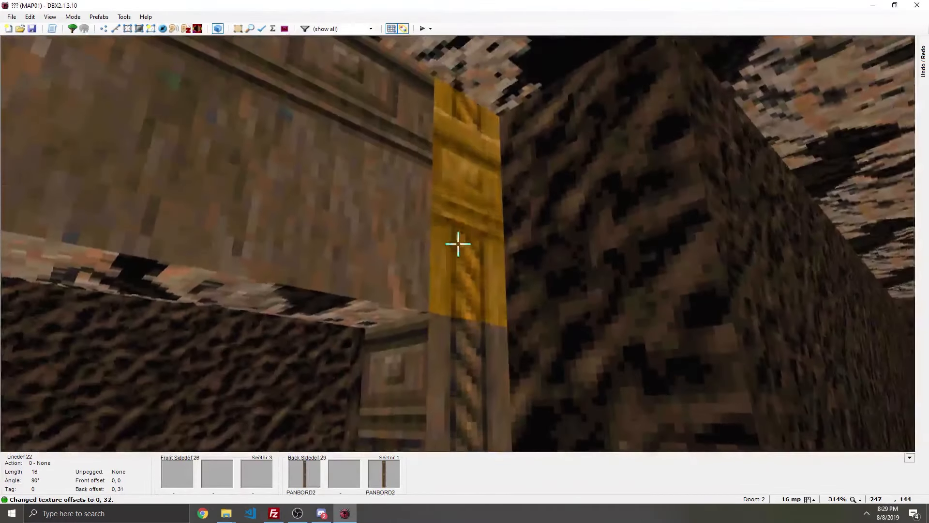
{"action": "key", "text": "Up"}
{"action": "key", "text": "Up"}
{"action": "key", "text": "Up"}
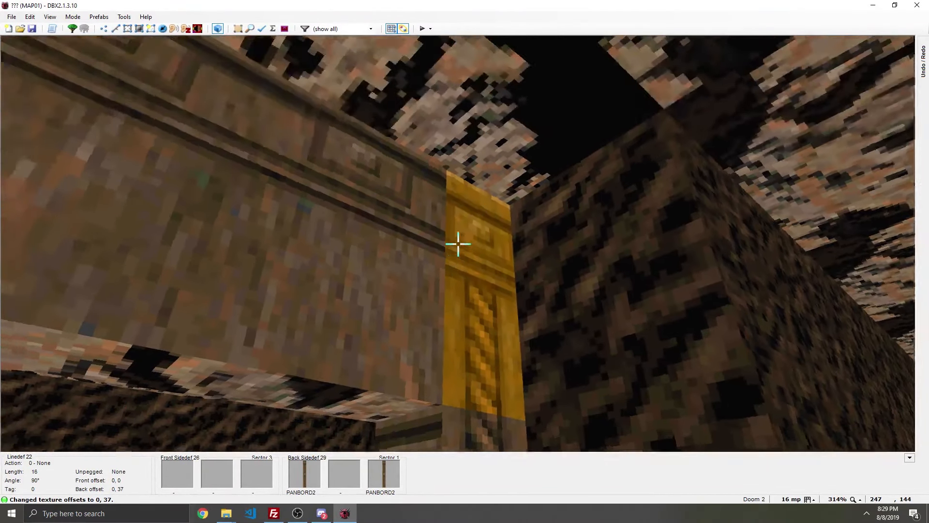
{"action": "key", "text": "Up"}
{"action": "key", "text": "Up"}
{"action": "key", "text": "Up"}
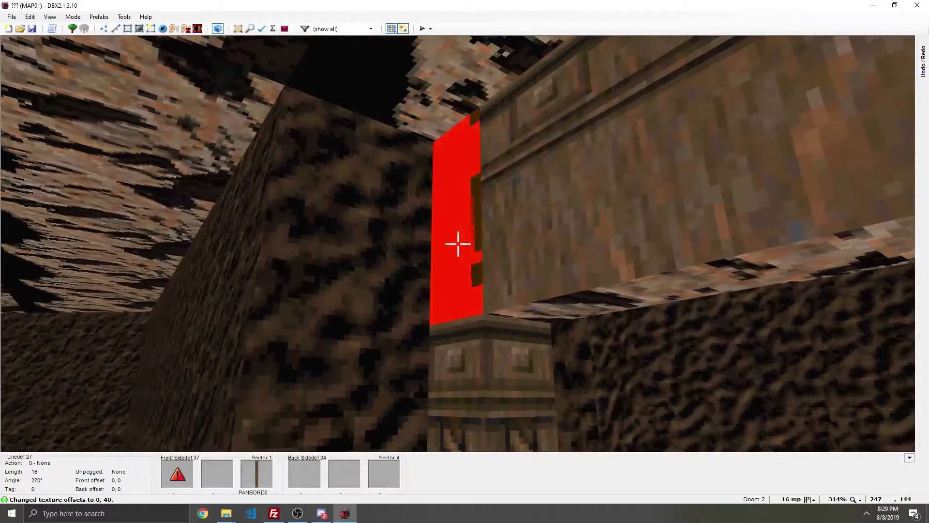
{"action": "right_click", "coordinate": [458, 244]}
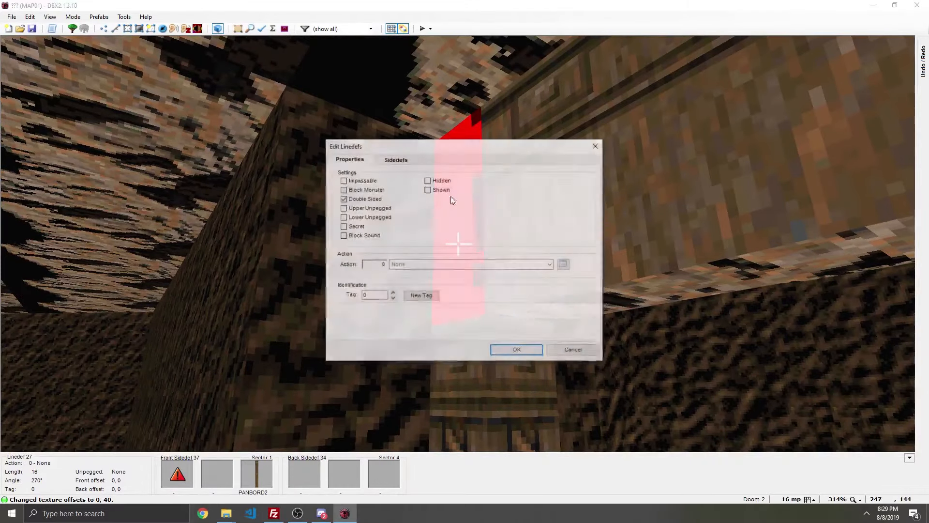
{"action": "left_click", "coordinate": [400, 160]}
{"action": "left_click", "coordinate": [571, 350]}
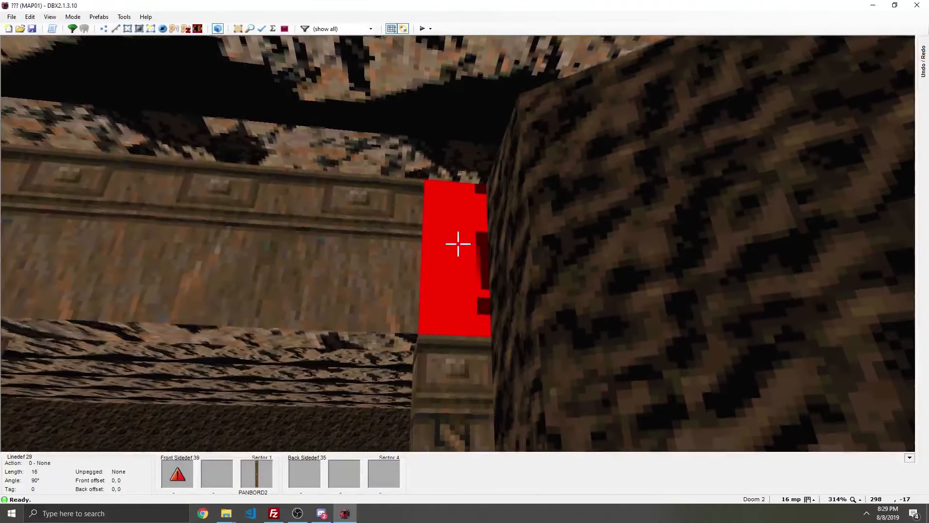
Apply PANBORD2 as the front upper texture on the two untextured faces above the east pillar.
{"action": "right_click", "coordinate": [458, 243]}
{"action": "left_click", "coordinate": [400, 160]}
{"action": "left_click", "coordinate": [466, 213]}
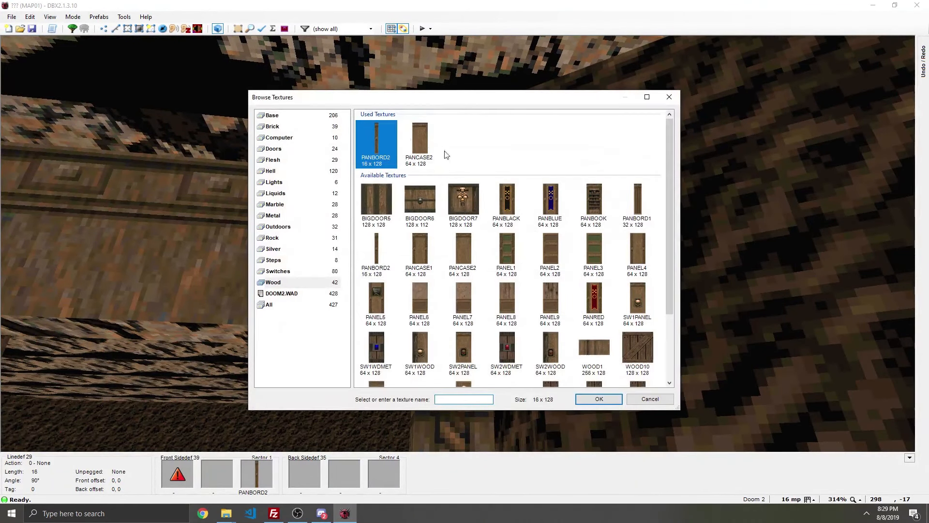
{"action": "left_click", "coordinate": [599, 402]}
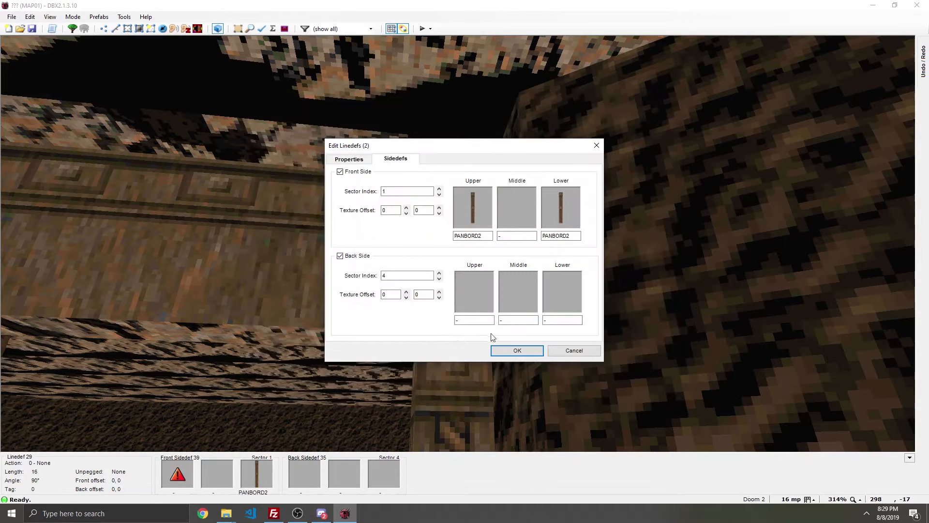
{"action": "left_click", "coordinate": [512, 350]}
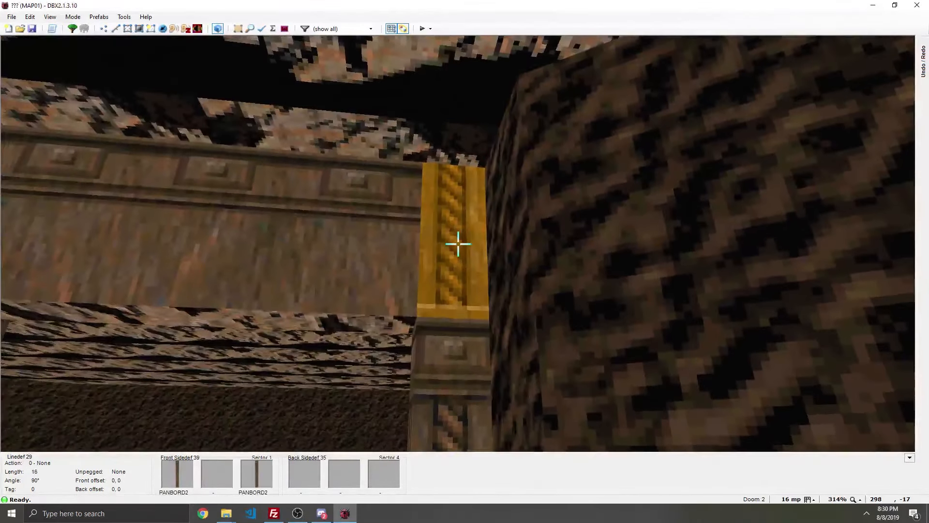
Shift the PANBORD2 texture above the east pillar vertically until its carved block lines up with the beam's trim.
{"action": "key", "text": "Up"}
{"action": "key", "text": "Up"}
{"action": "key", "text": "Up"}
{"action": "key", "text": "Up"}
{"action": "key", "text": "Up"}
{"action": "key", "text": "Up"}
{"action": "key", "text": "Up"}
{"action": "key", "text": "Up"}
{"action": "key", "text": "Up"}
{"action": "key", "text": "Up"}
{"action": "key", "text": "Up"}
{"action": "key", "text": "Up"}
{"action": "key", "text": "Up"}
{"action": "key", "text": "Up"}
{"action": "key", "text": "Up"}
{"action": "key", "text": "Up"}
{"action": "key", "text": "Up"}
{"action": "key", "text": "Up"}
{"action": "key", "text": "Up"}
{"action": "key", "text": "Up"}
{"action": "key", "text": "Up"}
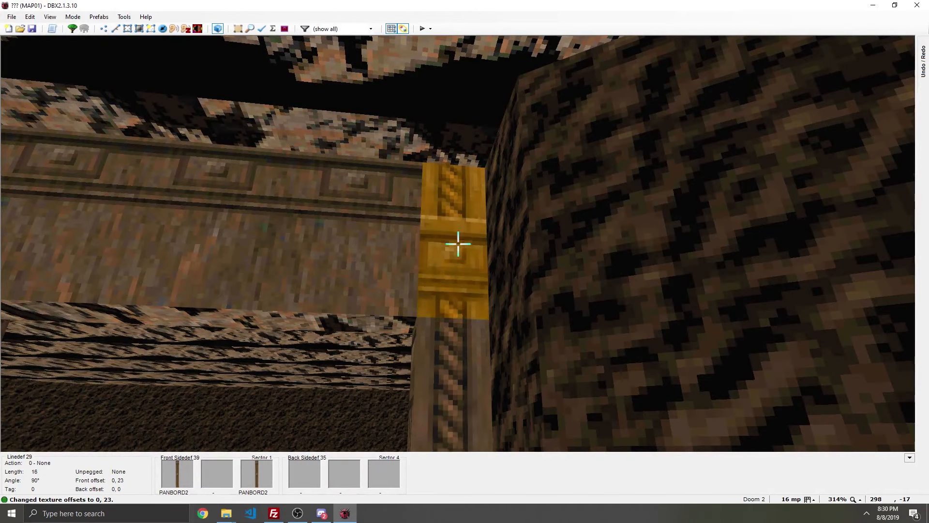
{"action": "key", "text": "Up"}
{"action": "key", "text": "Up"}
{"action": "key", "text": "Up"}
{"action": "key", "text": "Up"}
{"action": "key", "text": "Up"}
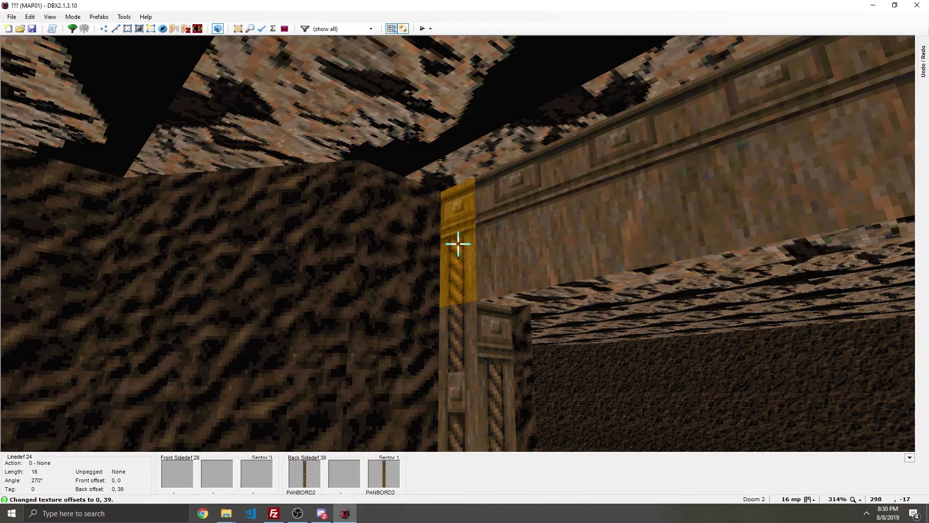
Match the pillars' inner faces to a vertical texture offset of 40 and look over the finished wooden frame from both rooms.
{"action": "key", "text": "s"}
{"action": "key", "text": "e"}
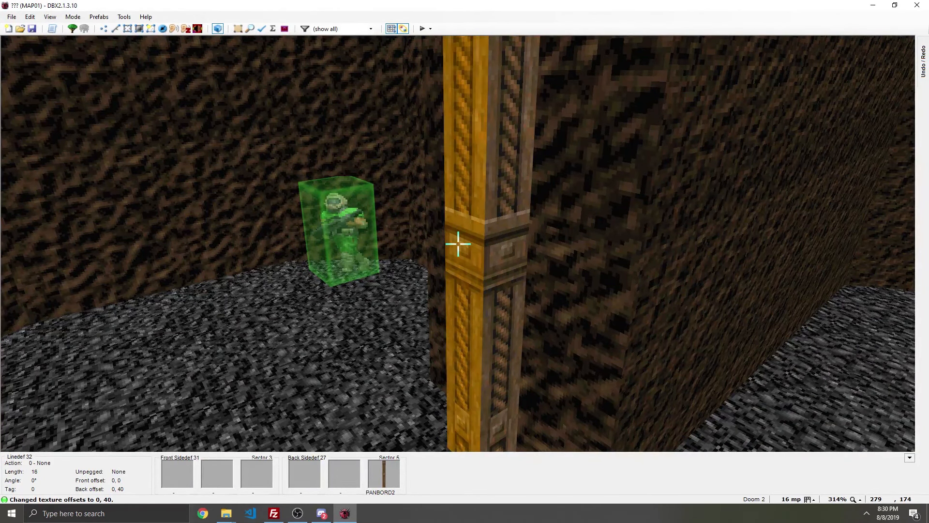
{"action": "key", "text": "f"}
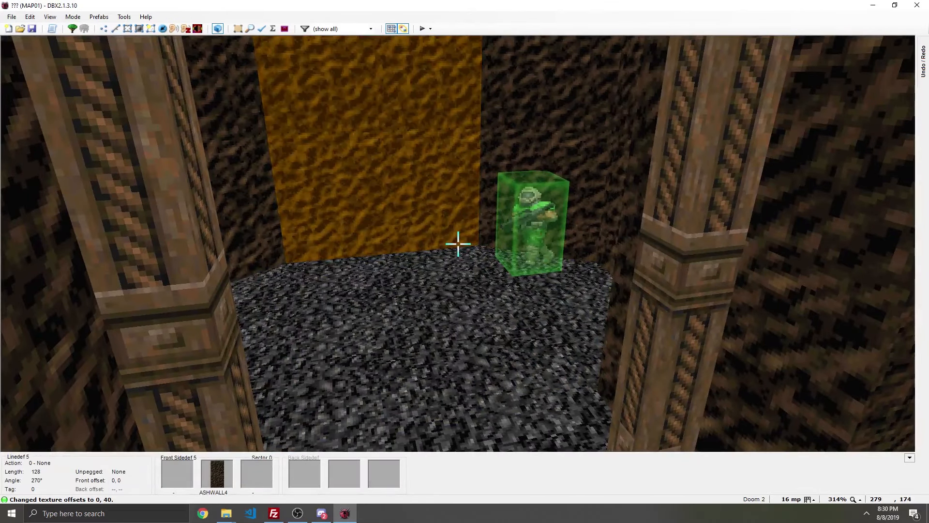
{"action": "key", "text": "e"}
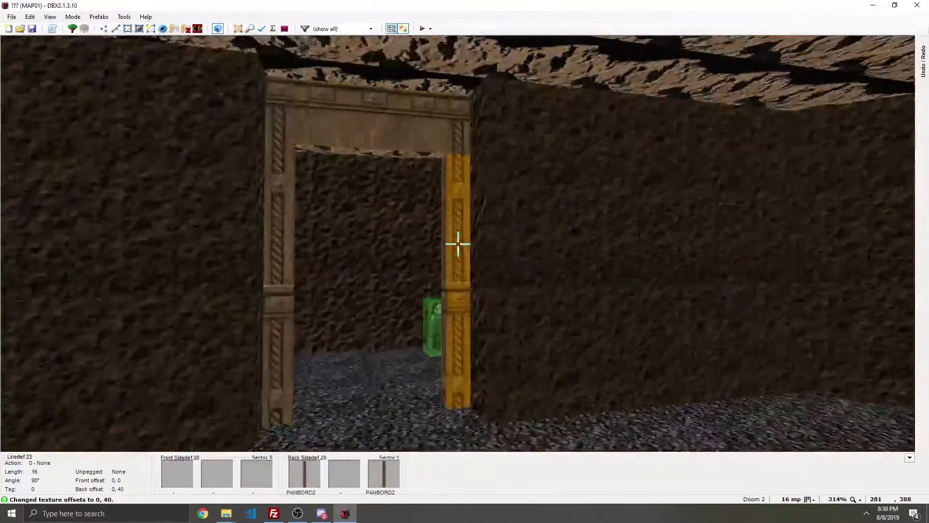
{"action": "key", "text": "e"}
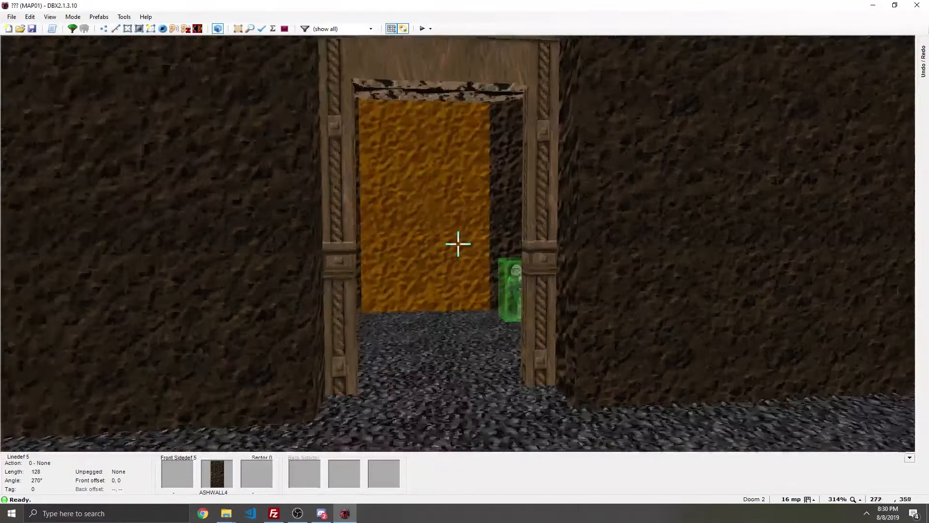
Replace the sky on the underside of the beam between the two pillars with the wooden ceiling flat FLAT5_2.
{"action": "key", "text": "e"}
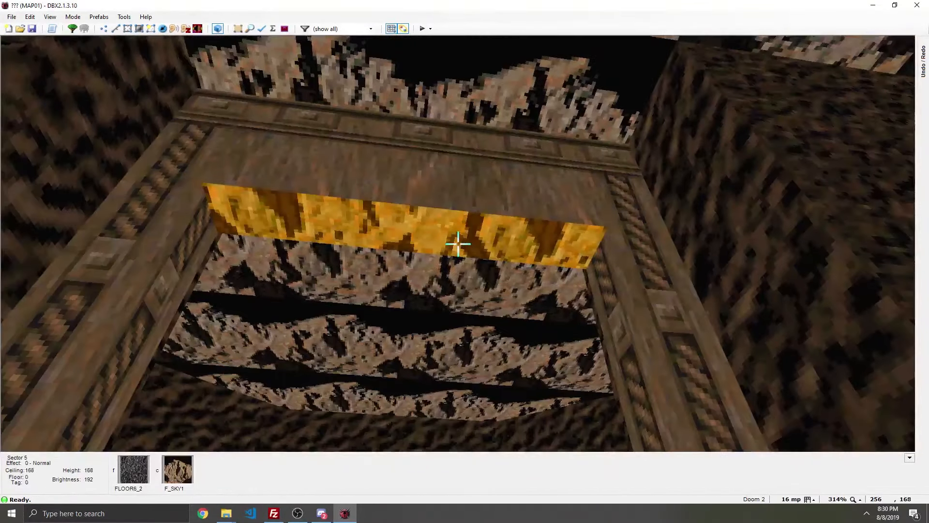
{"action": "left_click", "coordinate": [458, 244]}
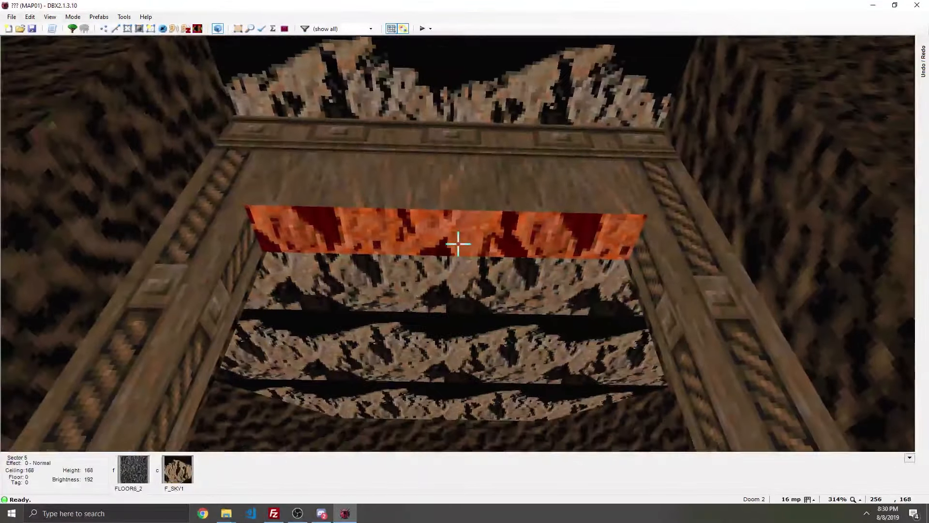
{"action": "right_click", "coordinate": [458, 244]}
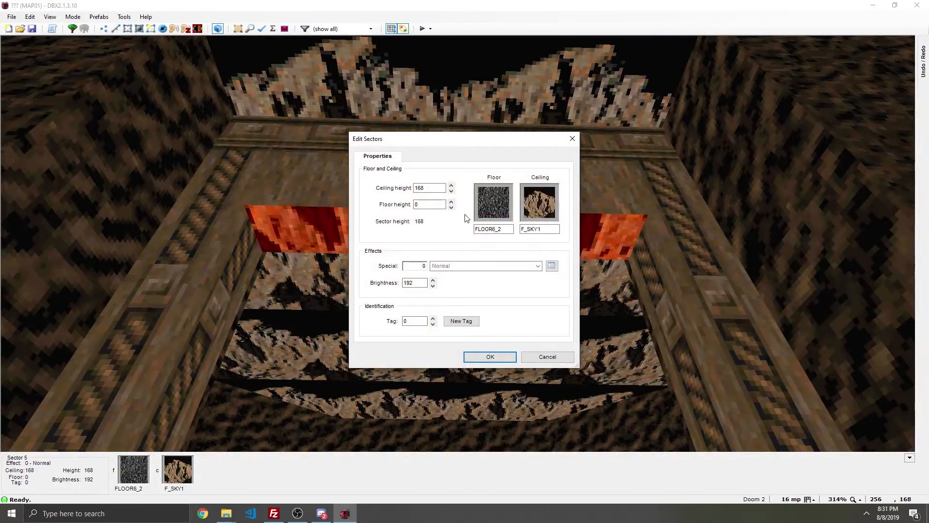
{"action": "left_click", "coordinate": [546, 211]}
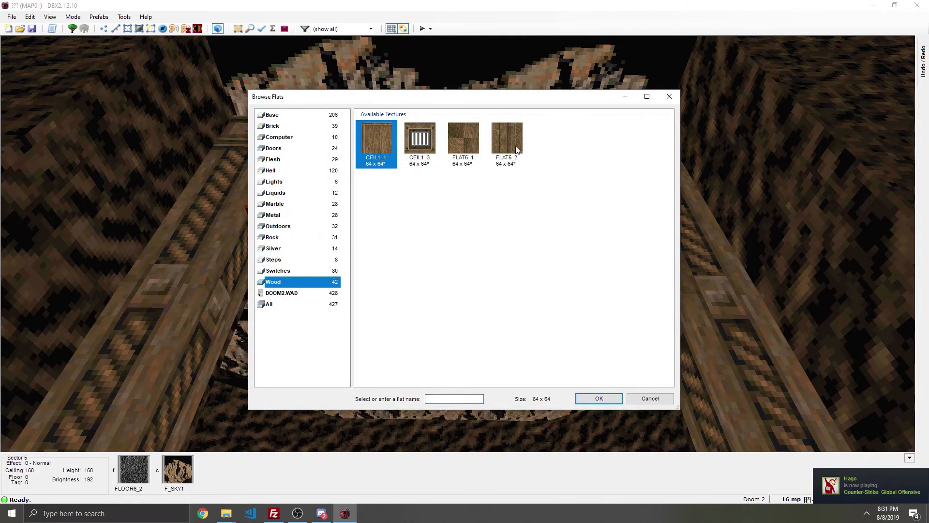
{"action": "key", "text": "s"}
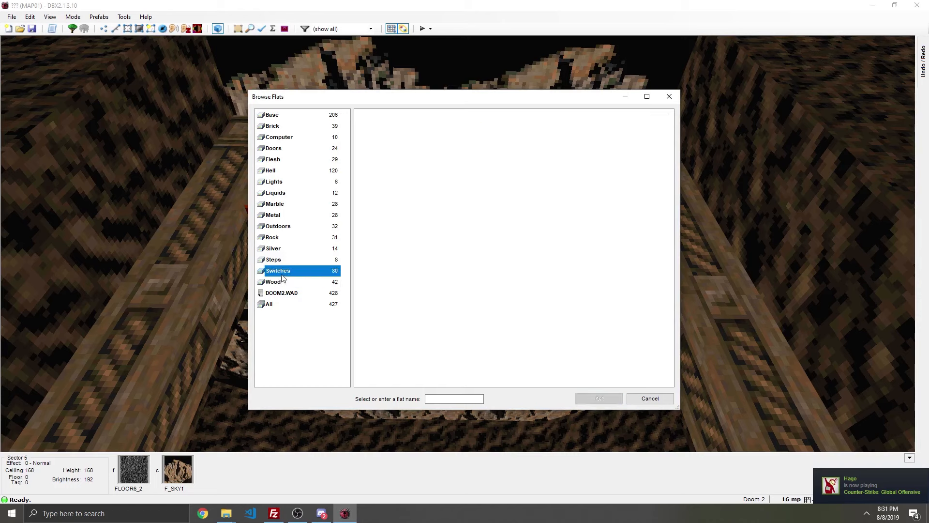
{"action": "left_click", "coordinate": [276, 237]}
{"action": "left_click", "coordinate": [274, 171]}
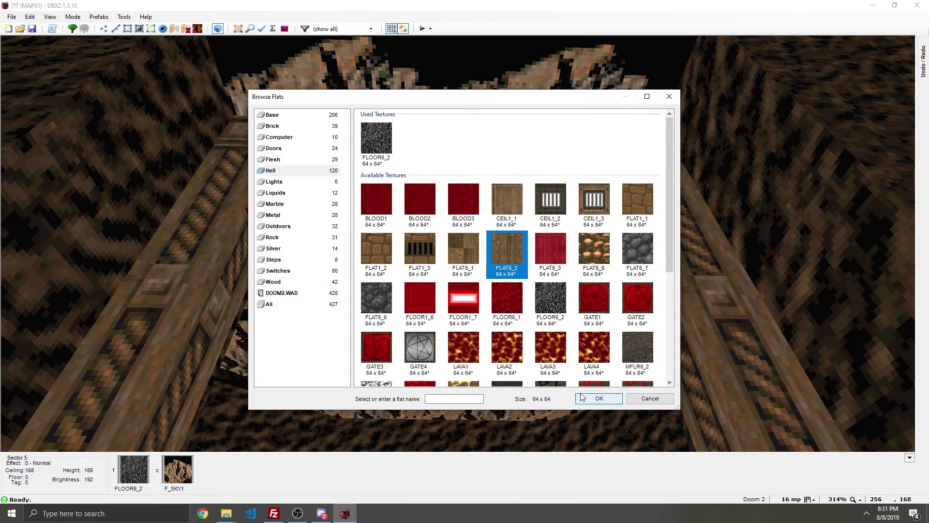
{"action": "left_click", "coordinate": [596, 398]}
{"action": "left_click", "coordinate": [489, 351]}
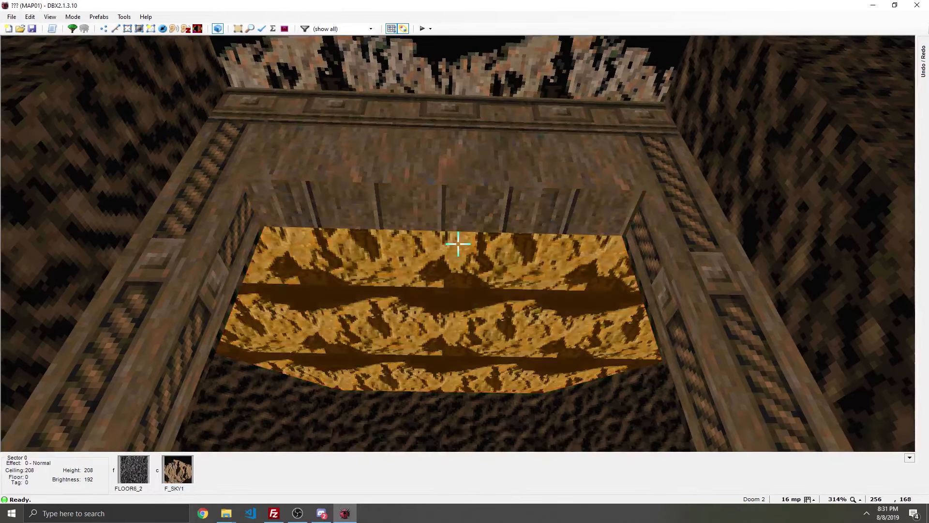
Inspect the wooden frame from both sides, test play the map and walk through the corridor to check the pillars and beam in game.
{"action": "key", "text": "e"}
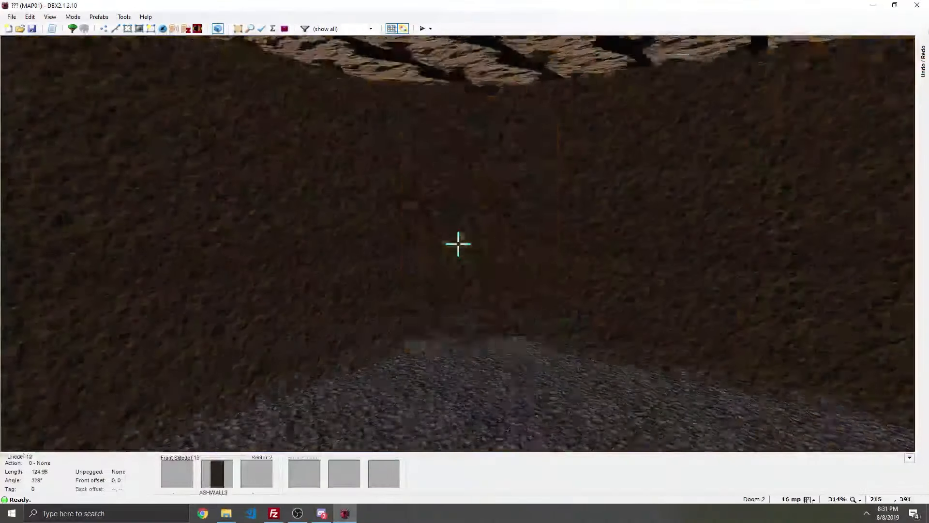
{"action": "key", "text": "e"}
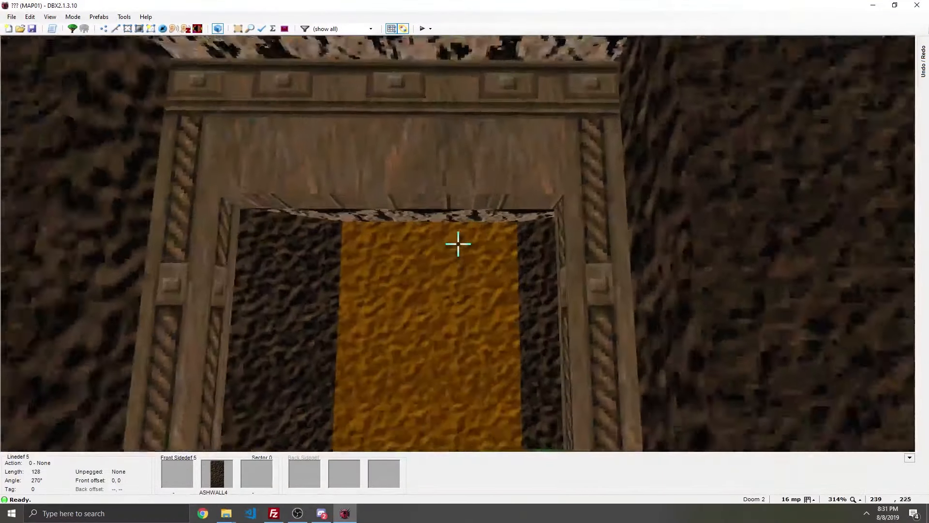
{"action": "key", "text": "e"}
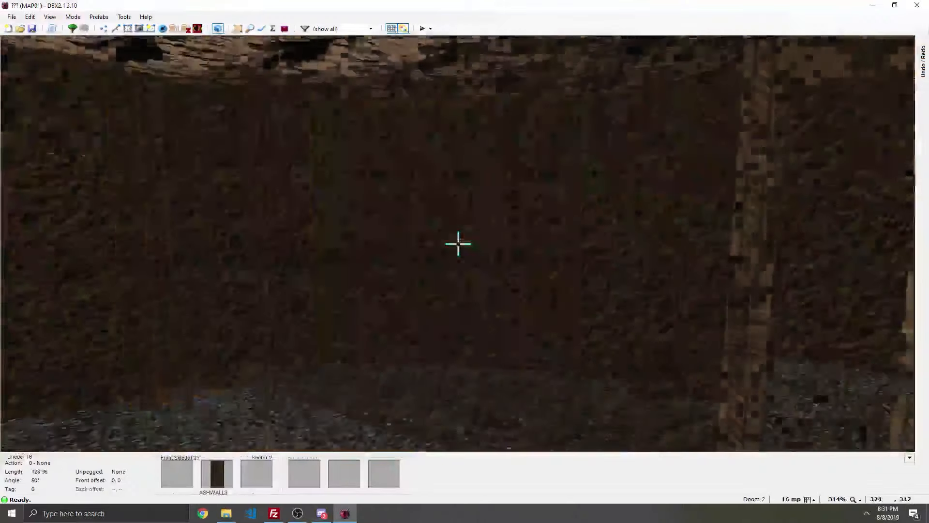
{"action": "key", "text": "w"}
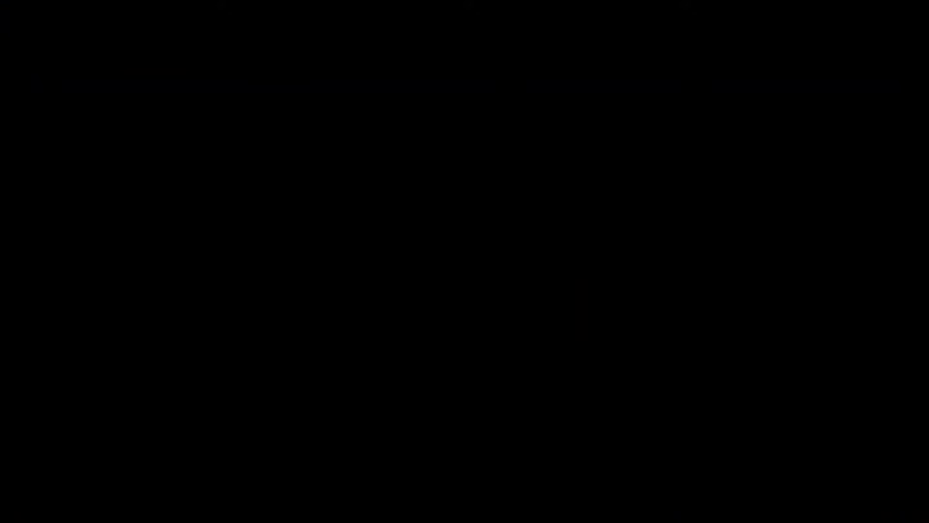
{"action": "key", "text": "w"}
{"action": "key", "text": "s"}
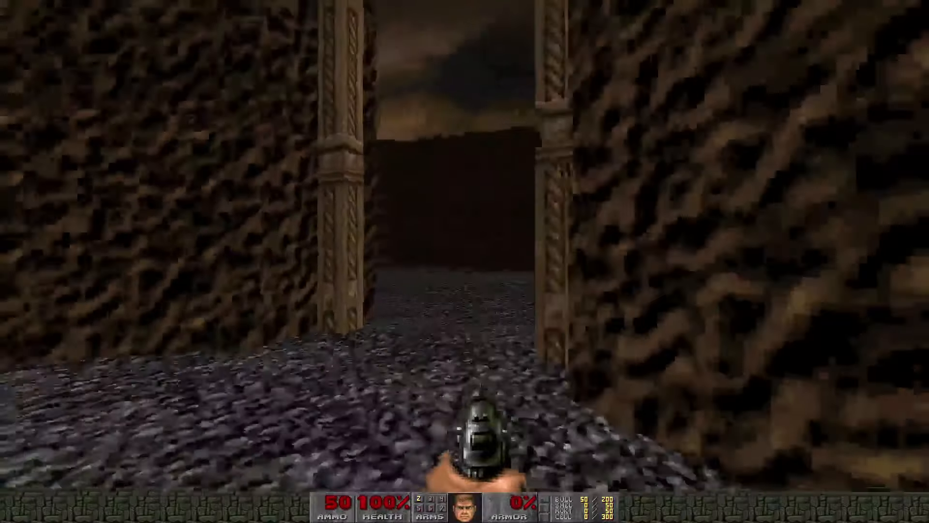
{"action": "key", "text": "d"}
{"action": "key", "text": "a"}
{"action": "key", "text": "w"}
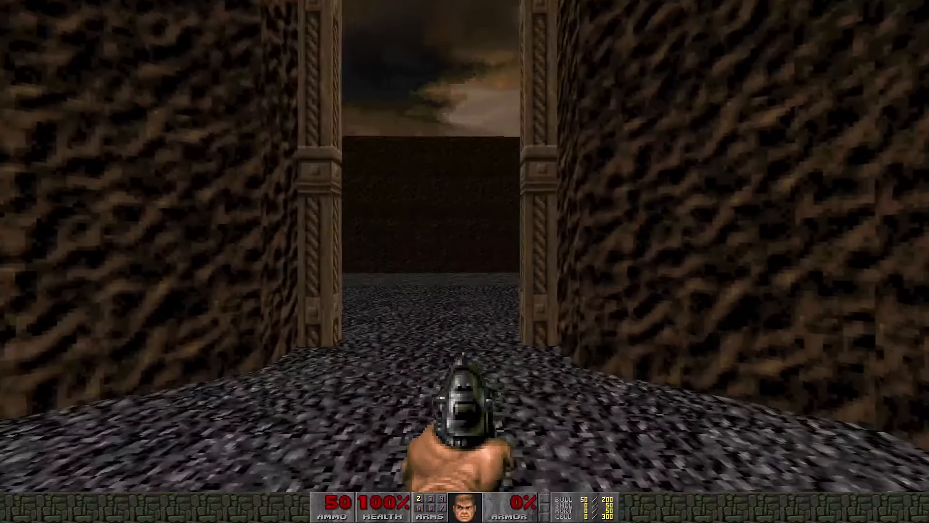
{"action": "key", "text": "w"}
{"action": "key", "text": "s"}
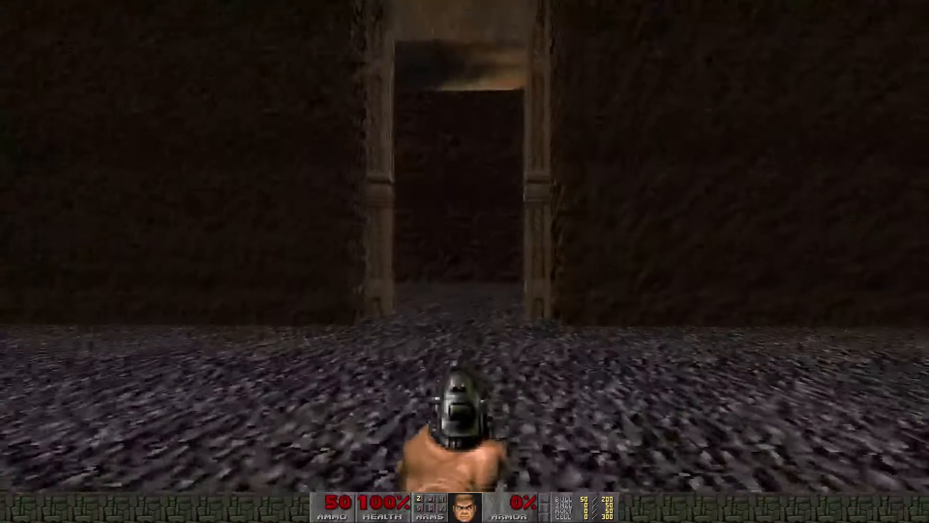
{"action": "key", "text": "s"}
{"action": "key", "text": "w"}
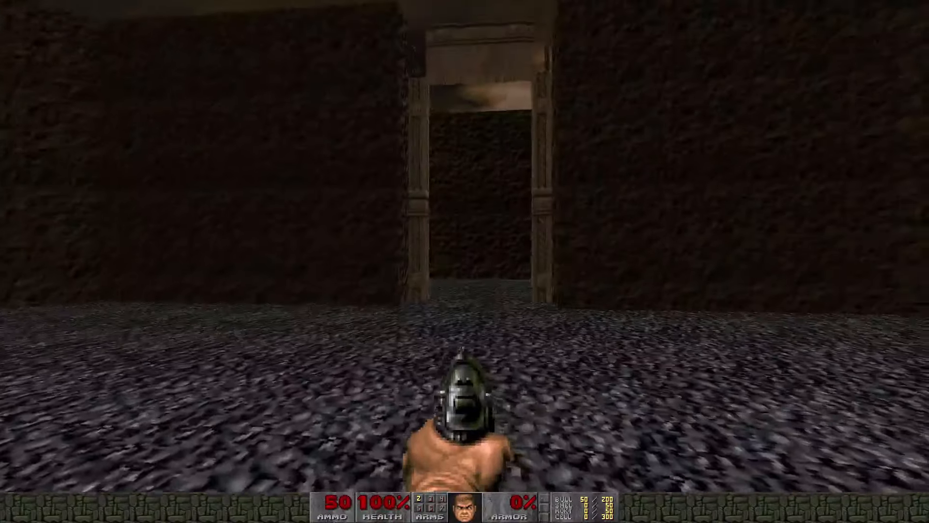
{"action": "key", "text": "w"}
{"action": "key", "text": "d"}
{"action": "key", "text": "s"}
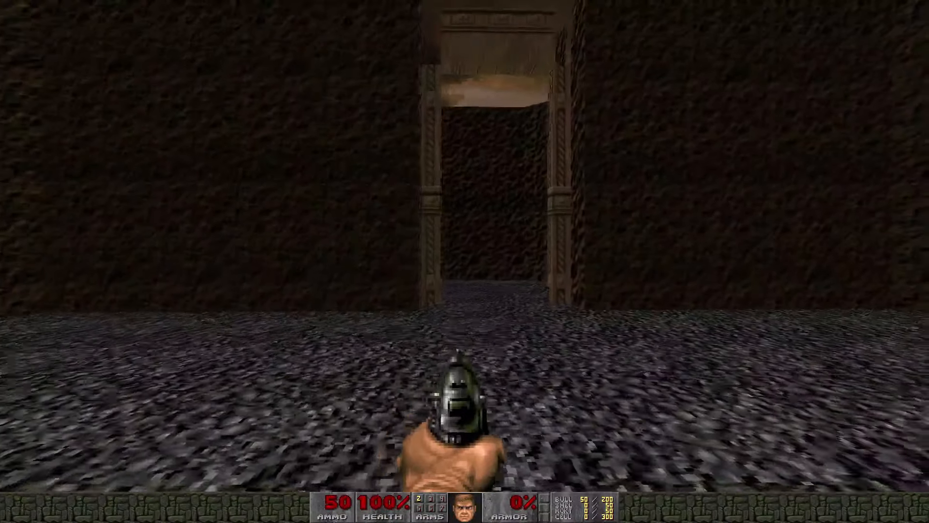
{"action": "key", "text": "w"}
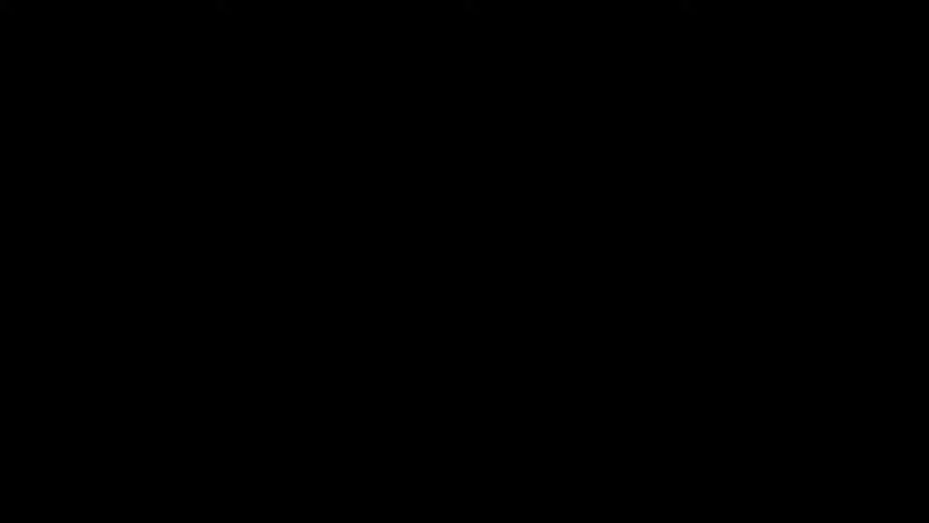